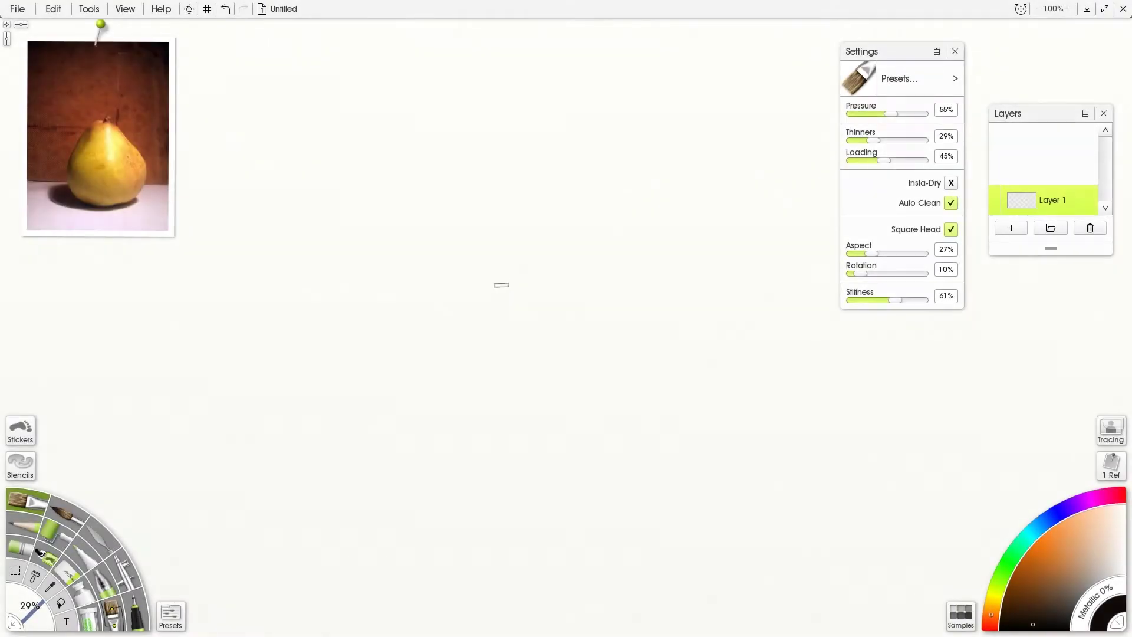
- Set the brush size to 23% and sample the dark blue-black shadow colour under the pear in the reference photo
mouse_move(132, 239)
key(bracketleft)
key(bracketleft)
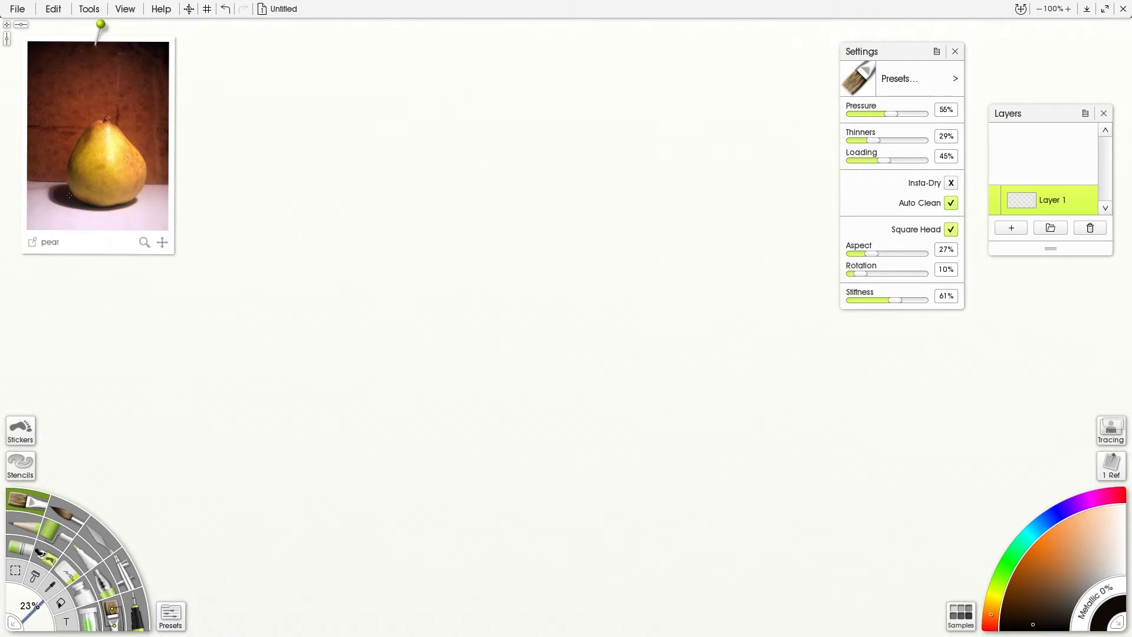
click(69, 195)
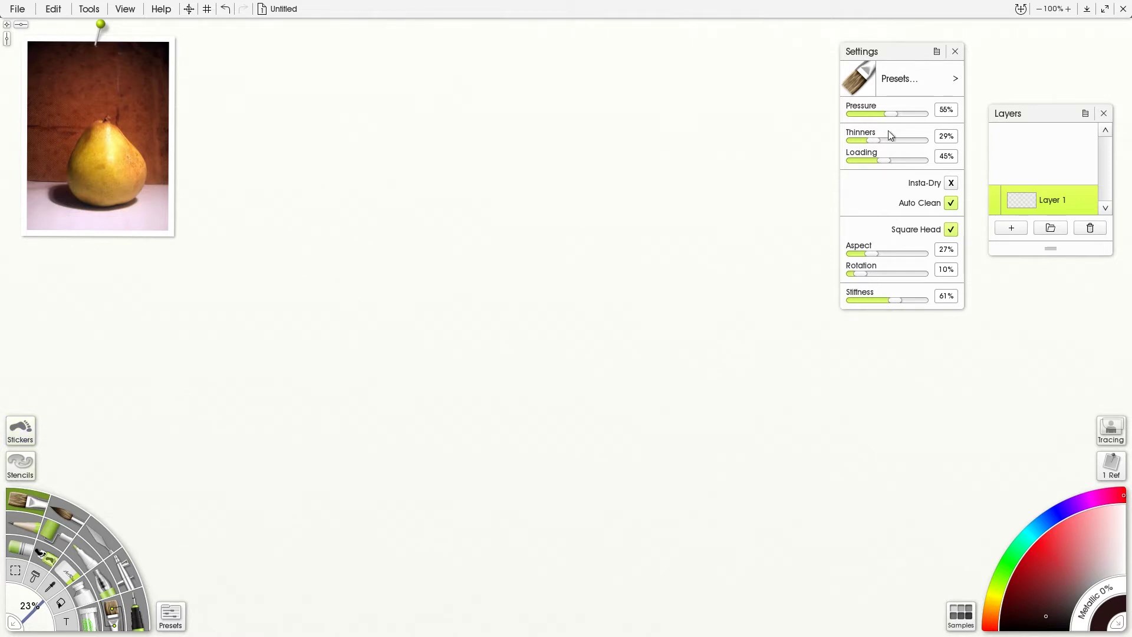
mouse_move(65, 198)
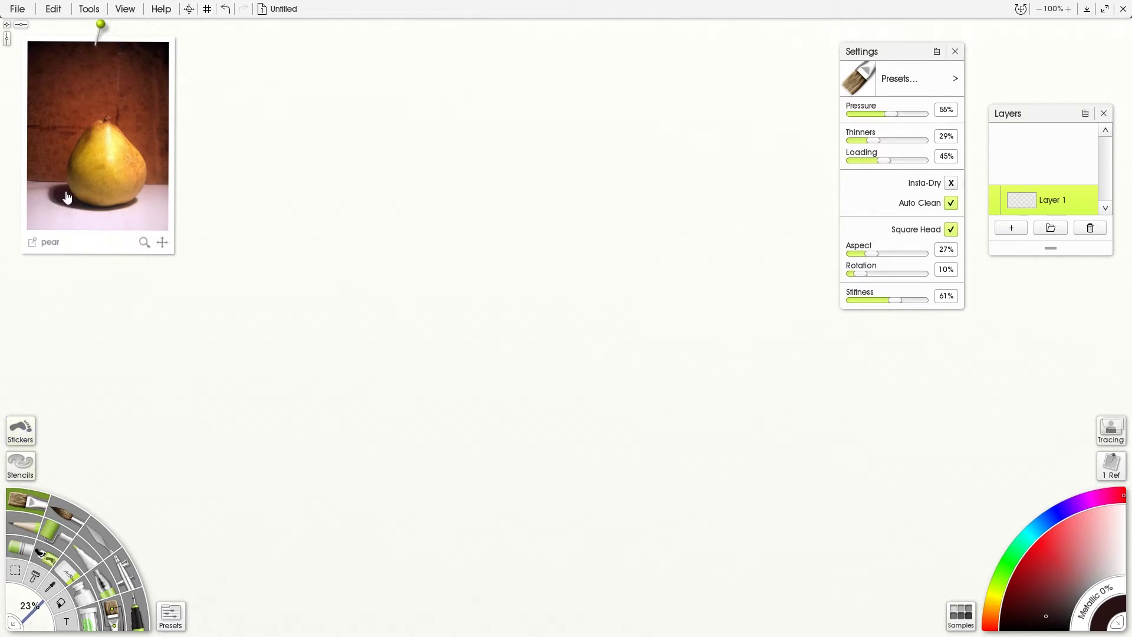
drag(74, 199, 86, 204)
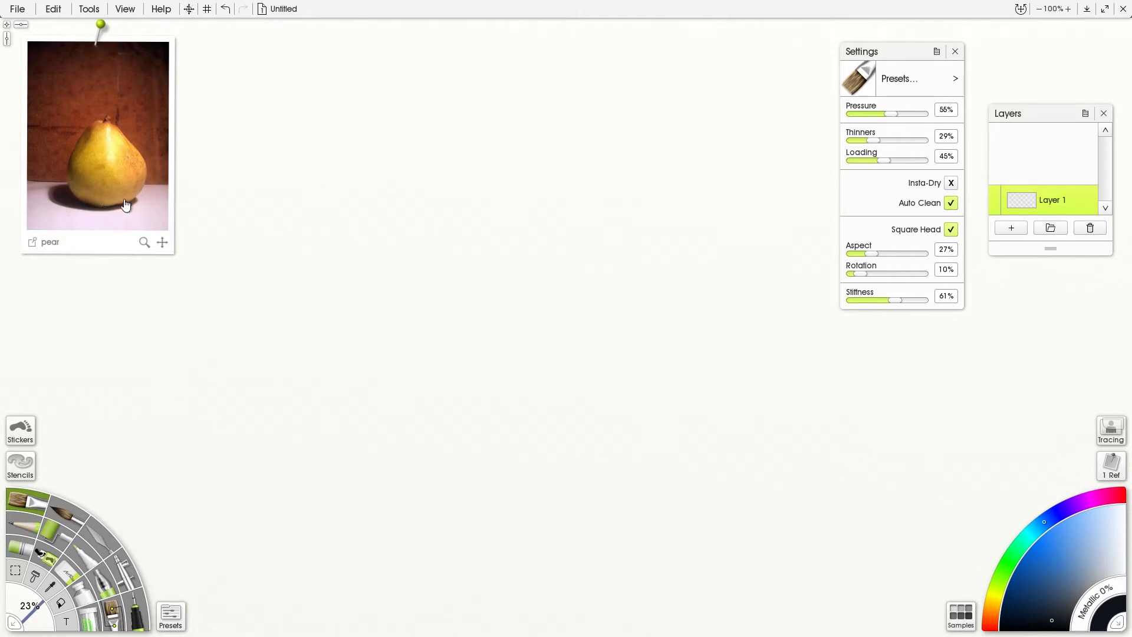
- Free up canvas space by moving the Settings panel aside and closing the Layers panel
drag(882, 52, 998, 59)
click(1103, 113)
- Hand-letter the note "1. Line (map)" in the dark colour beside the reference photo, with the brush size at 28%
key(bracketleft)
key(bracketleft)
key(bracketleft)
key(bracketleft)
key(bracketleft)
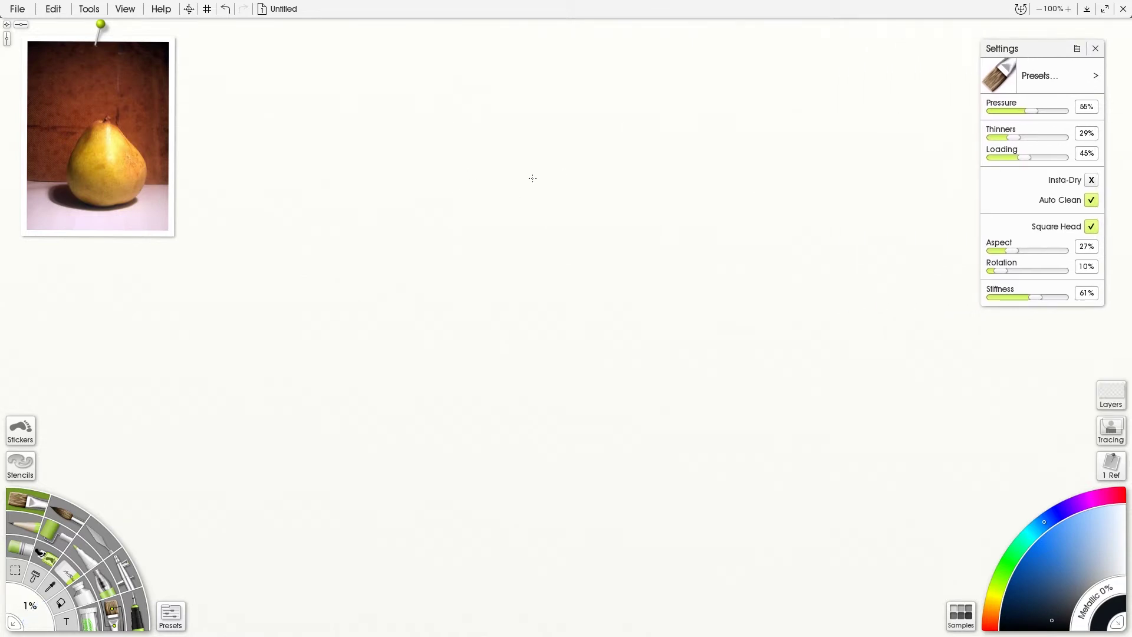
mouse_move(539, 204)
mouse_down()
mouse_move(758, 220)
mouse_move(576, 217)
mouse_up()
mouse_move(229, 39)
mouse_down()
mouse_move(230, 67)
mouse_move(260, 47)
mouse_move(278, 65)
mouse_move(306, 59)
mouse_move(322, 84)
mouse_up()
key(ctrl+z)
key(ctrl+z)
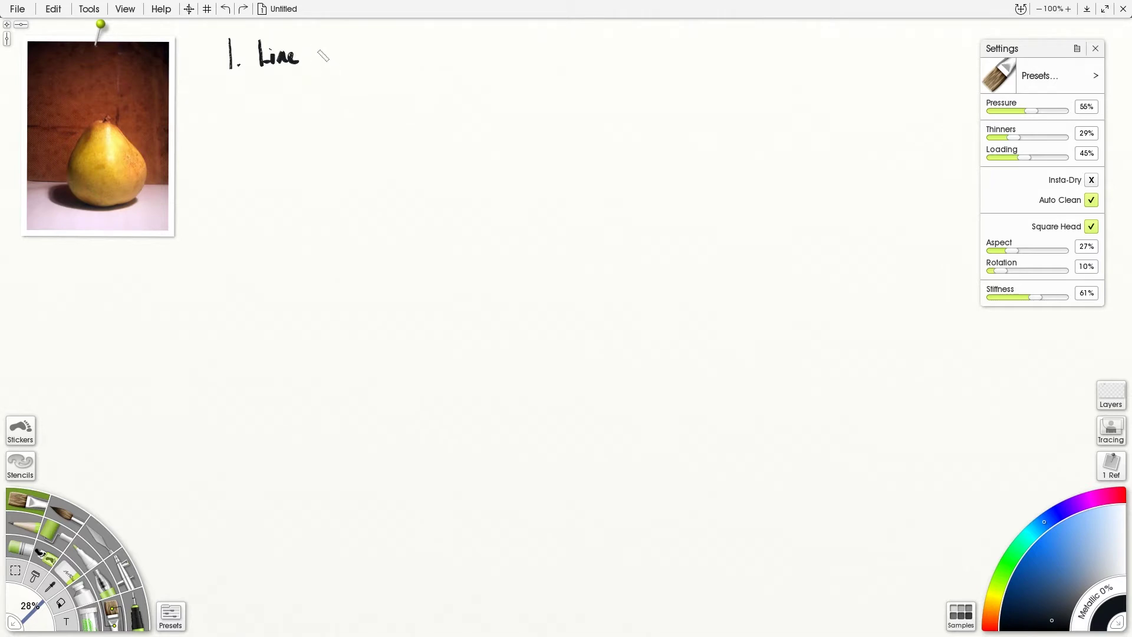
mouse_move(331, 37)
mouse_down()
mouse_move(332, 60)
mouse_move(370, 59)
mouse_up()
mouse_move(376, 41)
mouse_down()
mouse_move(378, 75)
mouse_move(381, 57)
mouse_move(389, 66)
mouse_up()
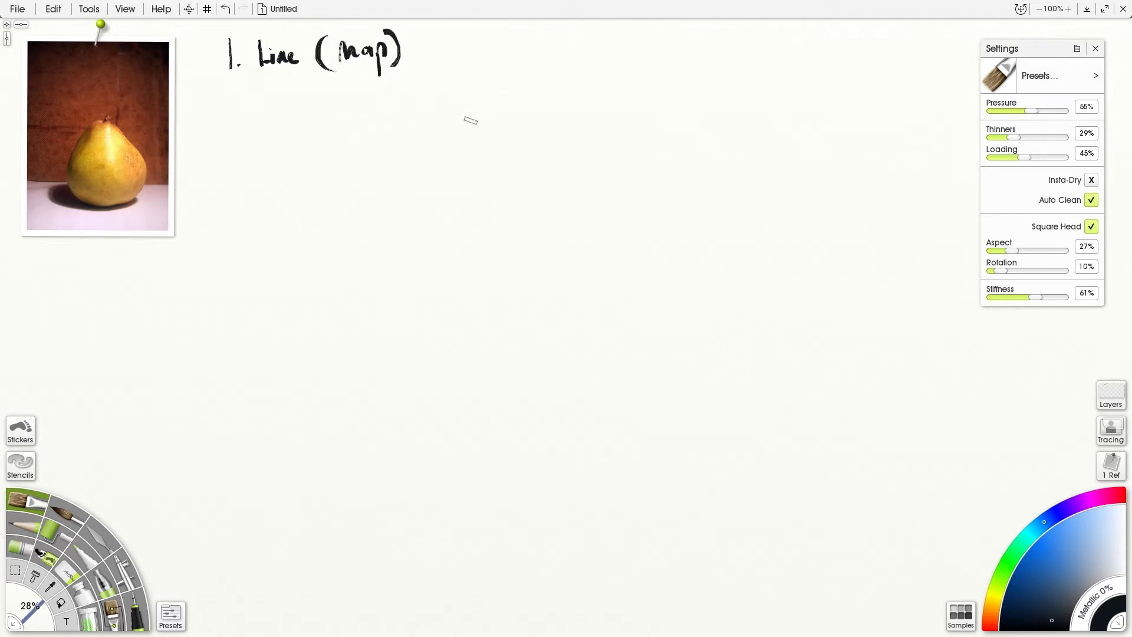
mouse_move(532, 143)
mouse_down()
mouse_move(532, 119)
mouse_move(544, 120)
mouse_move(513, 133)
mouse_move(547, 121)
mouse_move(523, 133)
mouse_move(523, 116)
mouse_move(452, 254)
mouse_up()
drag(513, 143, 414, 313)
key(ctrl+z)
key(ctrl+z)
key(ctrl+z)
mouse_move(532, 124)
mouse_down()
mouse_move(500, 159)
mouse_move(436, 313)
mouse_move(459, 375)
mouse_move(490, 399)
mouse_move(499, 382)
mouse_up()
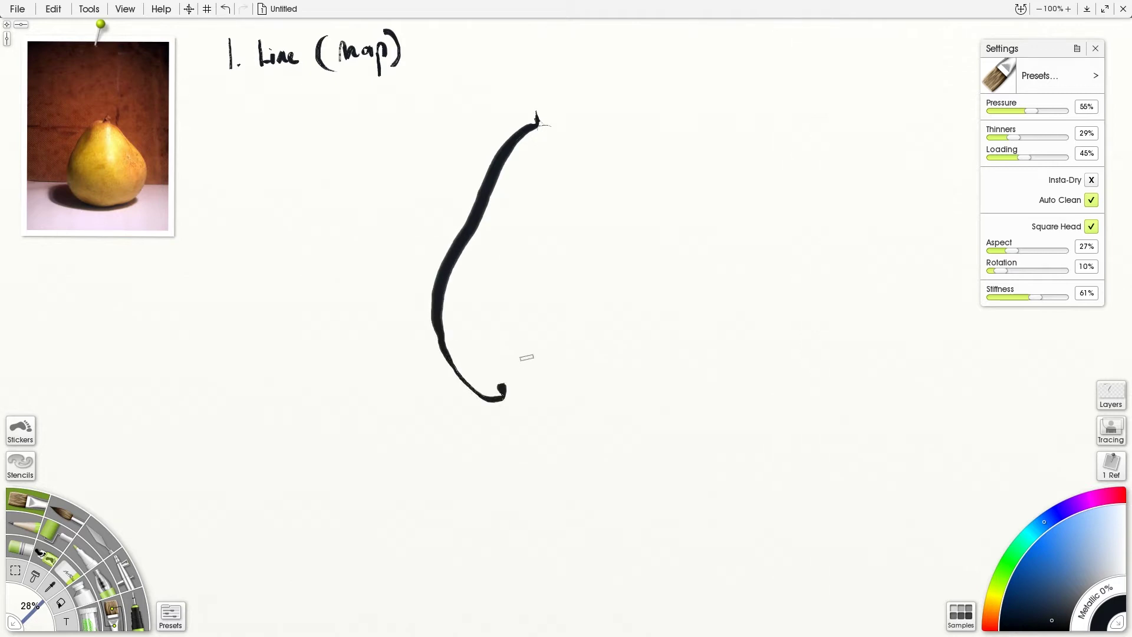
key(ctrl+z)
mouse_move(535, 121)
mouse_down()
mouse_move(477, 250)
mouse_move(492, 366)
mouse_up()
key(ctrl+z)
mouse_move(544, 121)
mouse_down()
mouse_move(461, 281)
mouse_move(444, 436)
mouse_move(448, 238)
mouse_move(449, 389)
mouse_up()
key(ctrl+z)
key(ctrl+z)
key(ctrl+z)
mouse_move(542, 124)
mouse_down()
mouse_move(480, 212)
mouse_move(495, 429)
mouse_up()
key(ctrl+z)
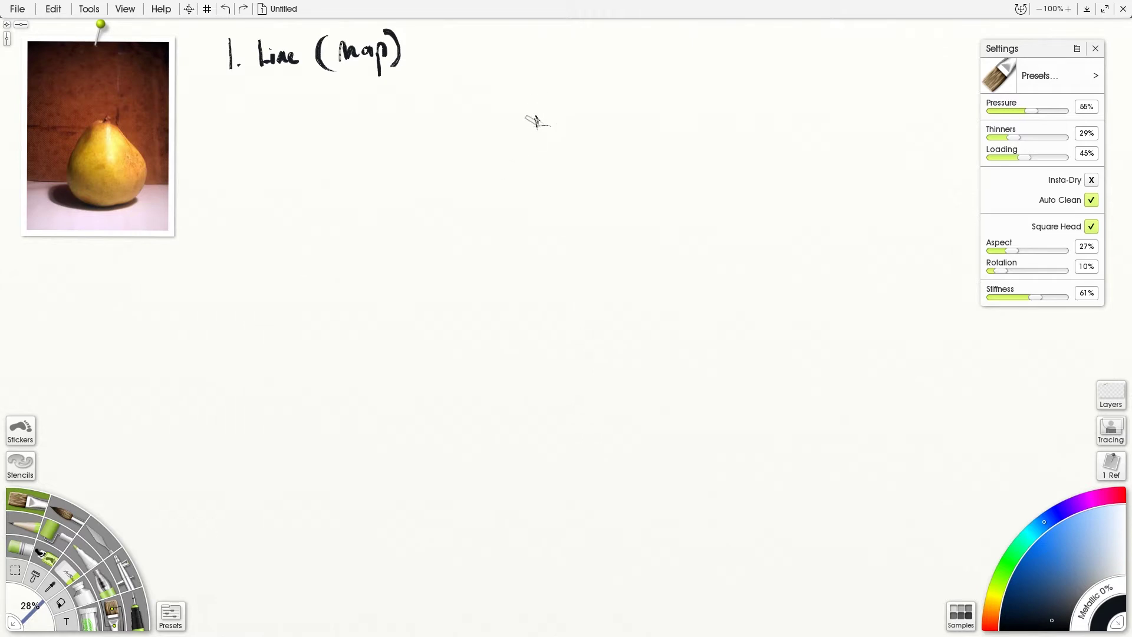
- Sketch the pear's outline on the canvas with short, straight strokes along its left side, base and right side
drag(523, 131, 568, 138)
drag(521, 124, 460, 245)
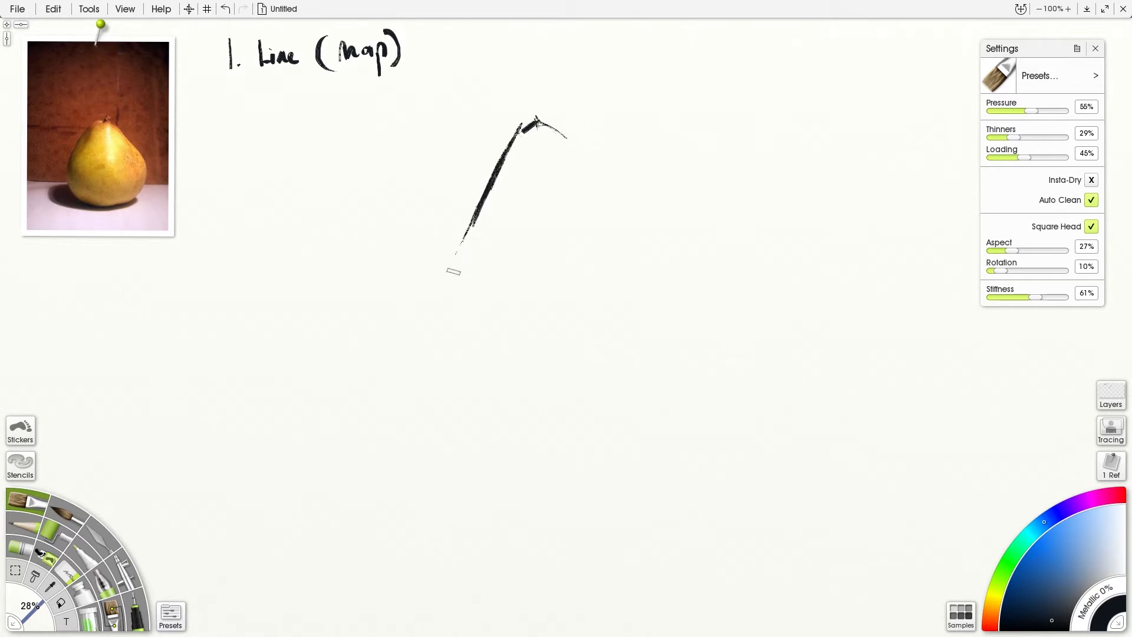
mouse_move(455, 243)
mouse_down()
mouse_move(452, 325)
mouse_move(458, 251)
mouse_move(455, 316)
mouse_up()
drag(456, 323, 526, 388)
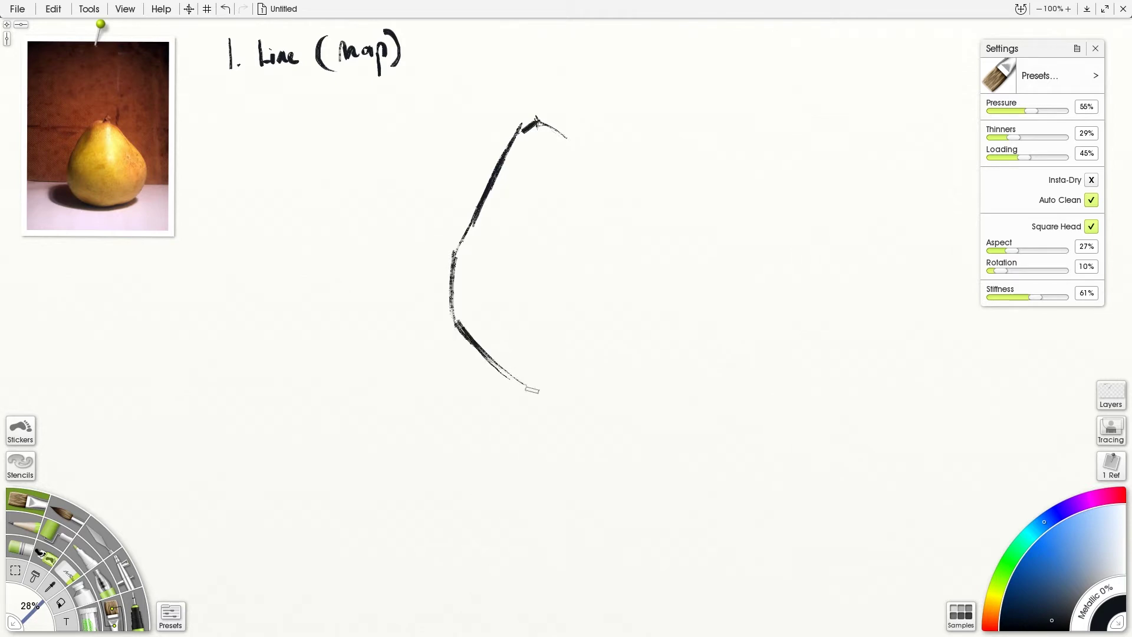
mouse_move(506, 379)
mouse_down()
mouse_move(597, 388)
mouse_move(585, 384)
mouse_move(622, 361)
mouse_move(570, 382)
mouse_move(637, 355)
mouse_up()
drag(568, 129, 609, 208)
mouse_move(580, 159)
mouse_down()
mouse_move(648, 281)
mouse_move(647, 319)
mouse_move(624, 364)
mouse_up()
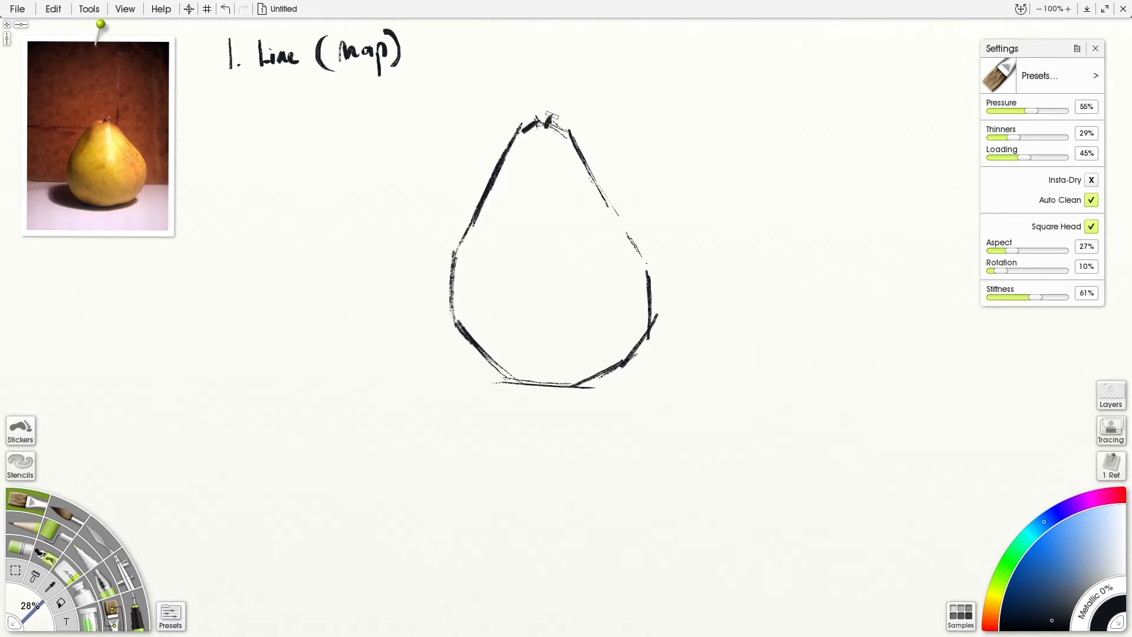
- Add strokes for the pear's stem and reinforce the contour along its lower edge
drag(544, 109, 531, 136)
drag(622, 363, 548, 393)
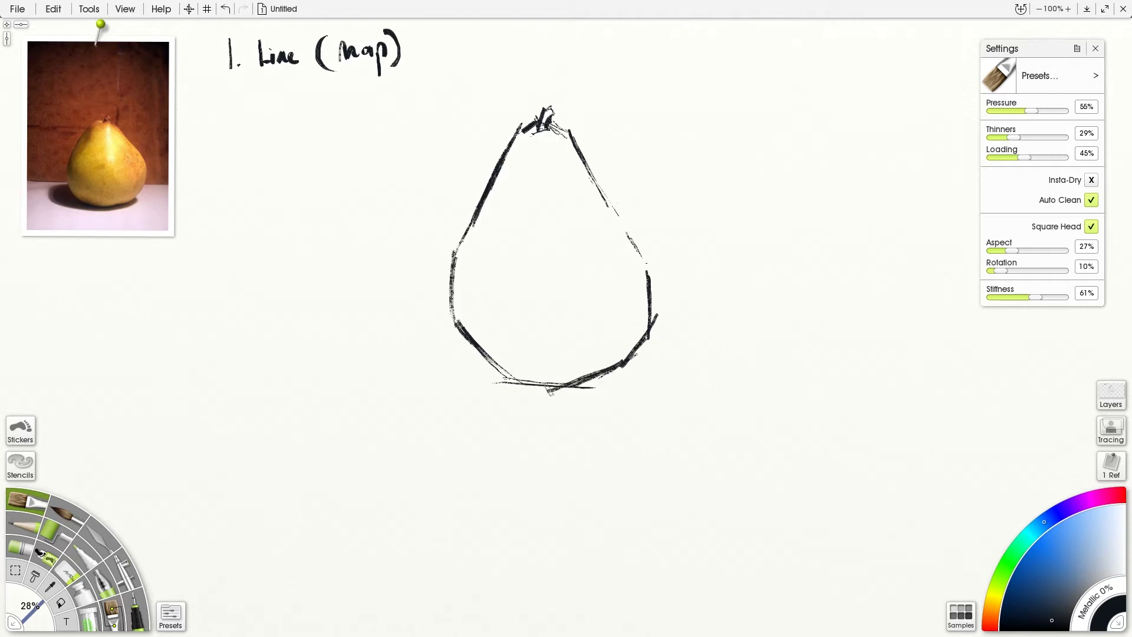
mouse_move(460, 329)
mouse_down()
mouse_move(489, 370)
mouse_move(542, 388)
mouse_move(617, 375)
mouse_up()
drag(634, 370, 610, 387)
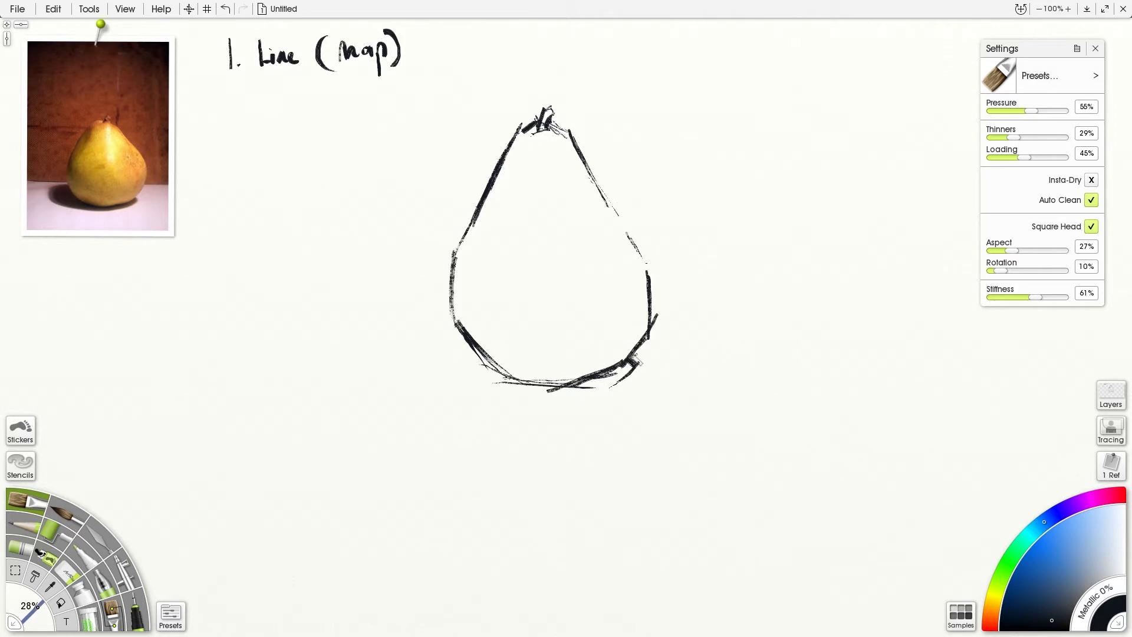
- Sketch the shadow edge below the pear's lower right side and darken the contact shadow under its base
drag(638, 369, 639, 376)
drag(651, 333, 648, 403)
drag(654, 291, 654, 352)
drag(634, 378, 530, 397)
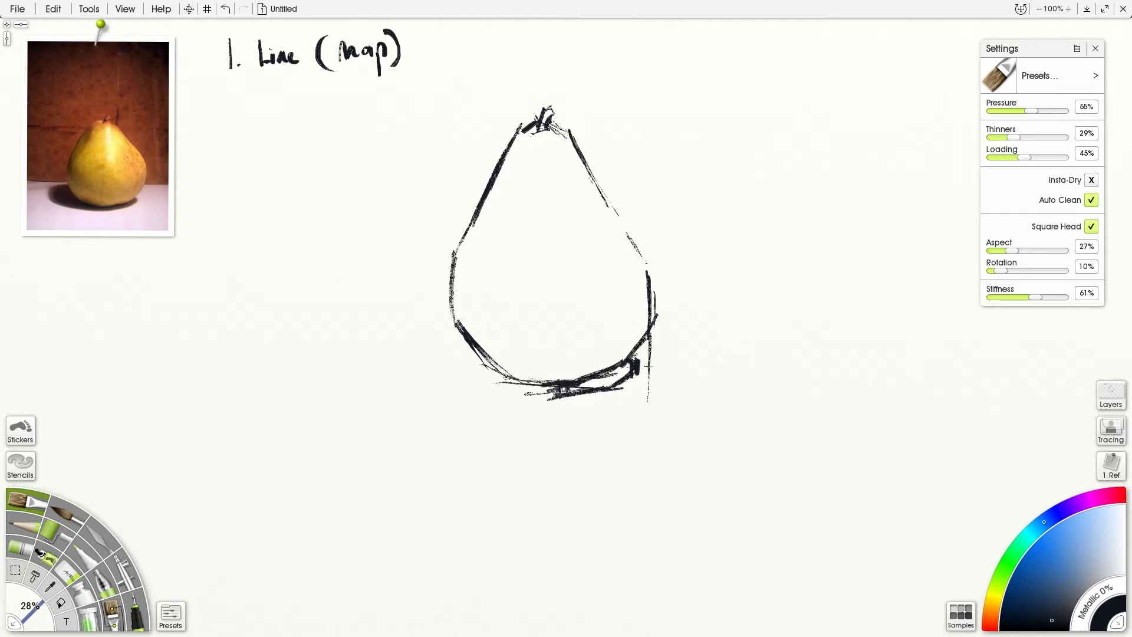
drag(545, 399, 580, 395)
- Outline the cast shadow on the table at the pear's lower left, joining it to the contact shadow under the base
mouse_move(105, 199)
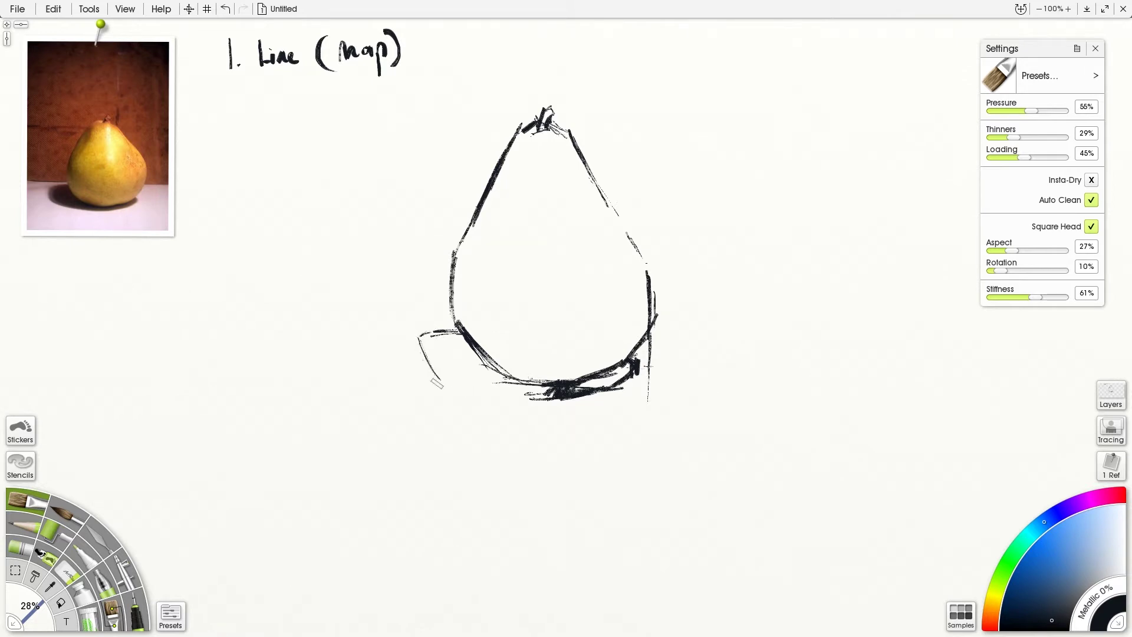
drag(430, 379, 531, 394)
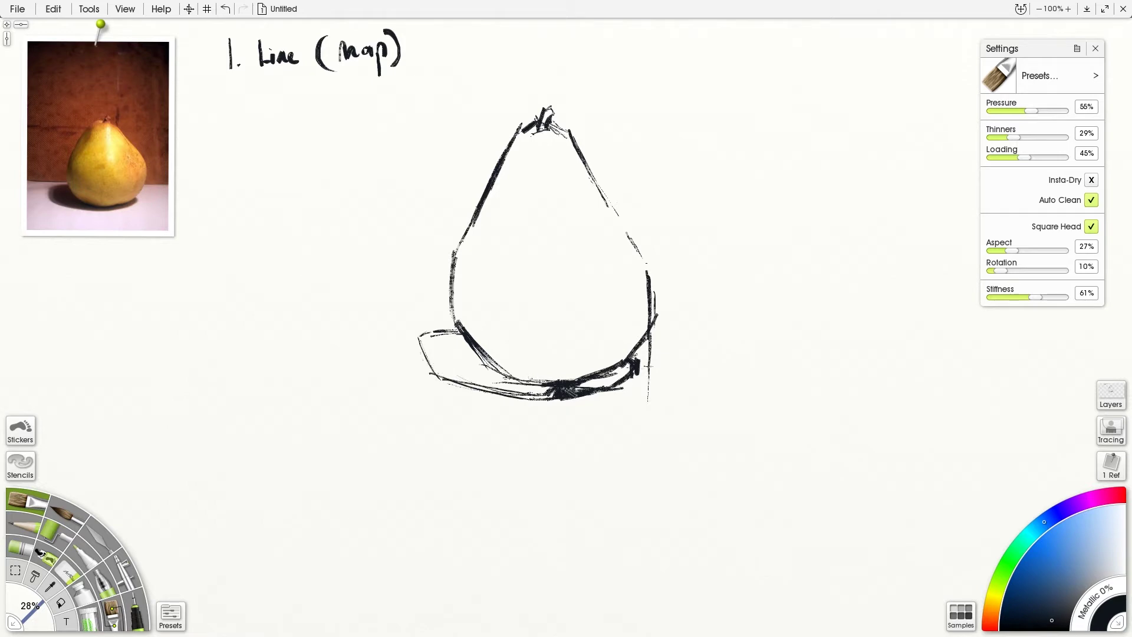
mouse_move(427, 354)
mouse_down()
mouse_move(431, 390)
mouse_move(483, 456)
mouse_move(613, 359)
mouse_up()
key(ctrl+z)
- Draw the horizontal back edge of the table on both sides of the pear, just above the cast shadow
mouse_move(55, 211)
drag(322, 317, 470, 317)
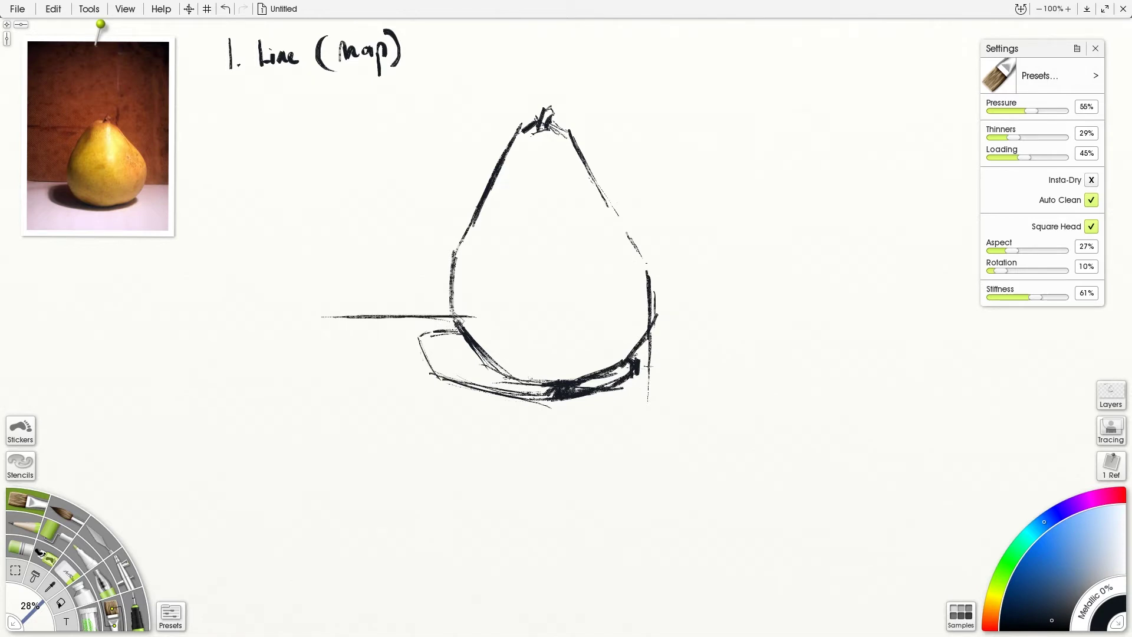
drag(659, 313, 761, 312)
mouse_move(657, 313)
mouse_down()
mouse_move(831, 321)
mouse_move(664, 309)
mouse_up()
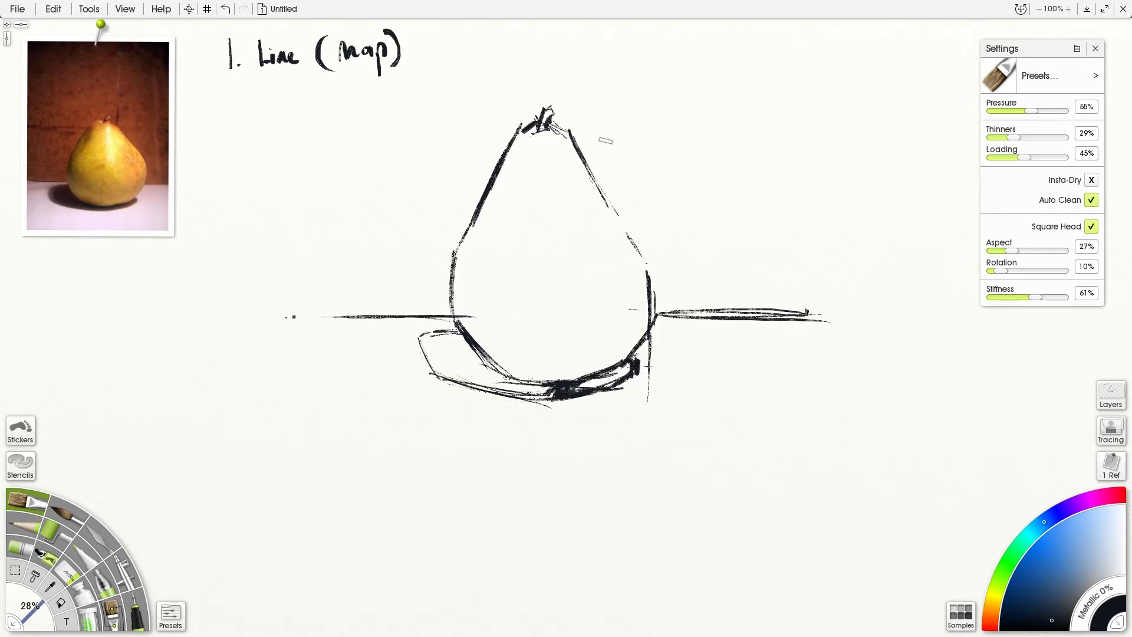
- Reinforce the pear's right contour from the shoulder down to its widest point
mouse_move(131, 141)
drag(653, 271, 655, 267)
drag(585, 155, 606, 188)
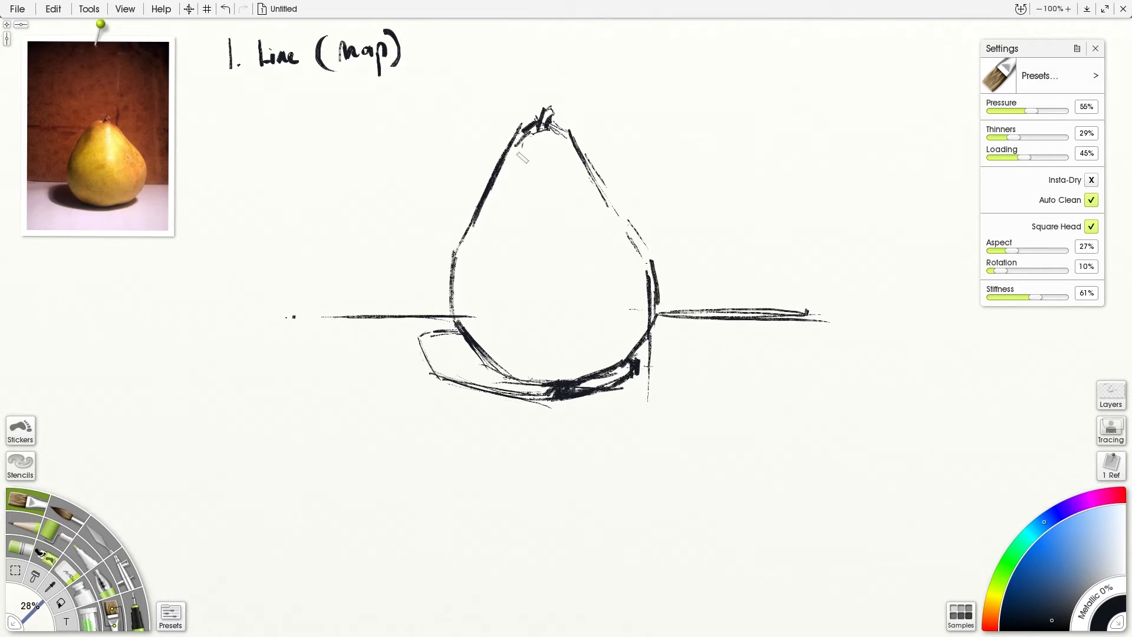
- Map the shade boundary inside the pear's left side and lower body, and mark the highlight below the stem
mouse_move(528, 137)
mouse_down()
mouse_move(482, 255)
mouse_move(481, 290)
mouse_move(547, 337)
mouse_up()
drag(480, 287, 549, 340)
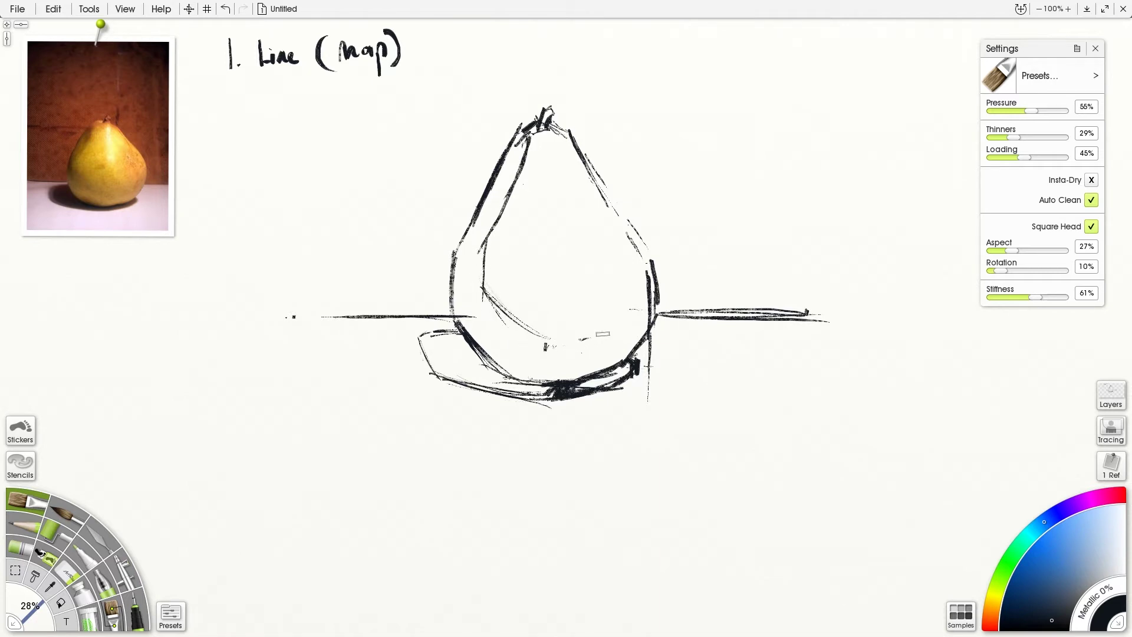
drag(557, 156, 564, 231)
- Hand-letter the note "2. (Block) value" beneath the first note
drag(228, 100, 235, 98)
drag(234, 112, 270, 118)
mouse_move(269, 88)
mouse_down()
mouse_move(271, 118)
mouse_move(290, 115)
mouse_up()
mouse_move(301, 103)
mouse_down()
mouse_move(337, 105)
mouse_move(275, 131)
mouse_up()
mouse_move(336, 75)
mouse_down()
mouse_move(341, 117)
mouse_move(368, 98)
mouse_move(384, 105)
mouse_up()
drag(391, 89, 420, 99)
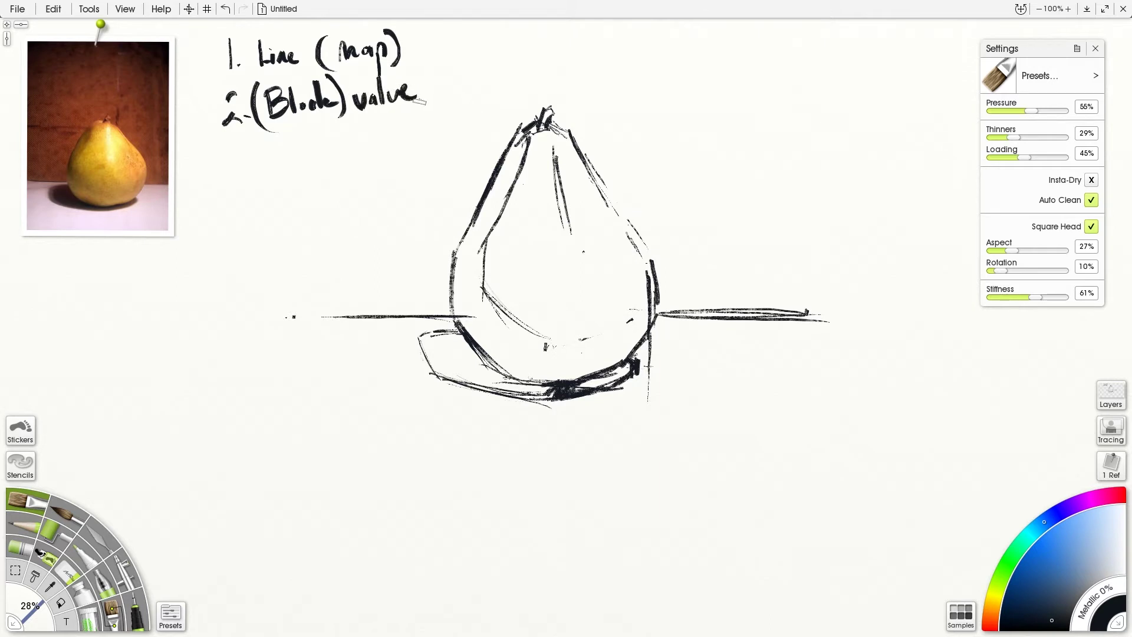
- Sample the darkest shadow colour from the reference and draw a small sun with rays above and right of the pear
click(86, 203)
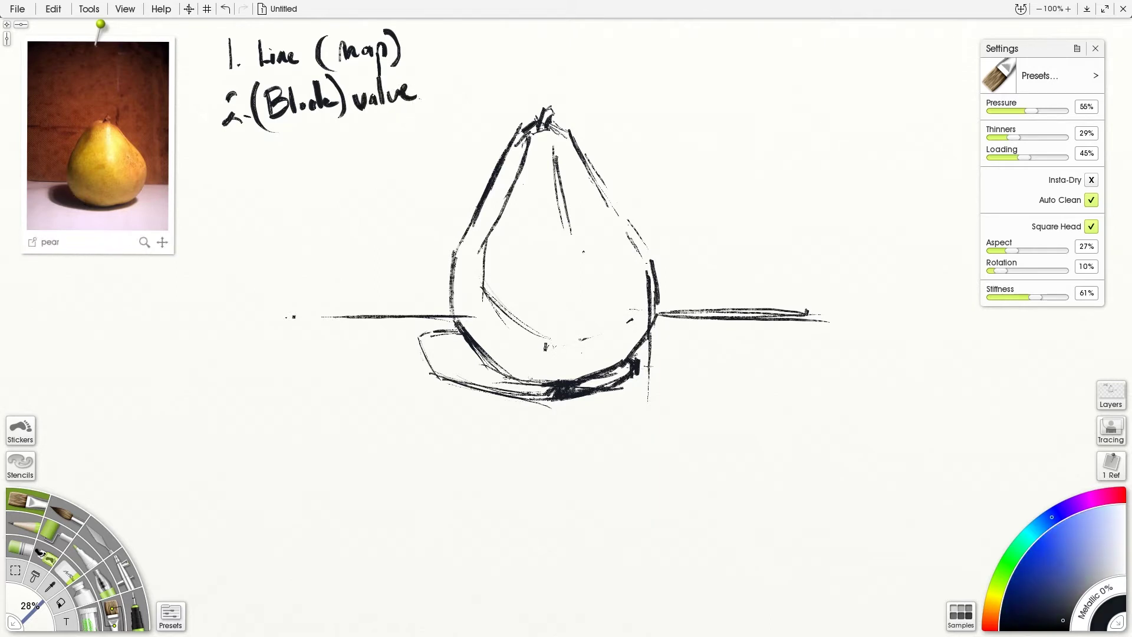
drag(786, 74, 772, 78)
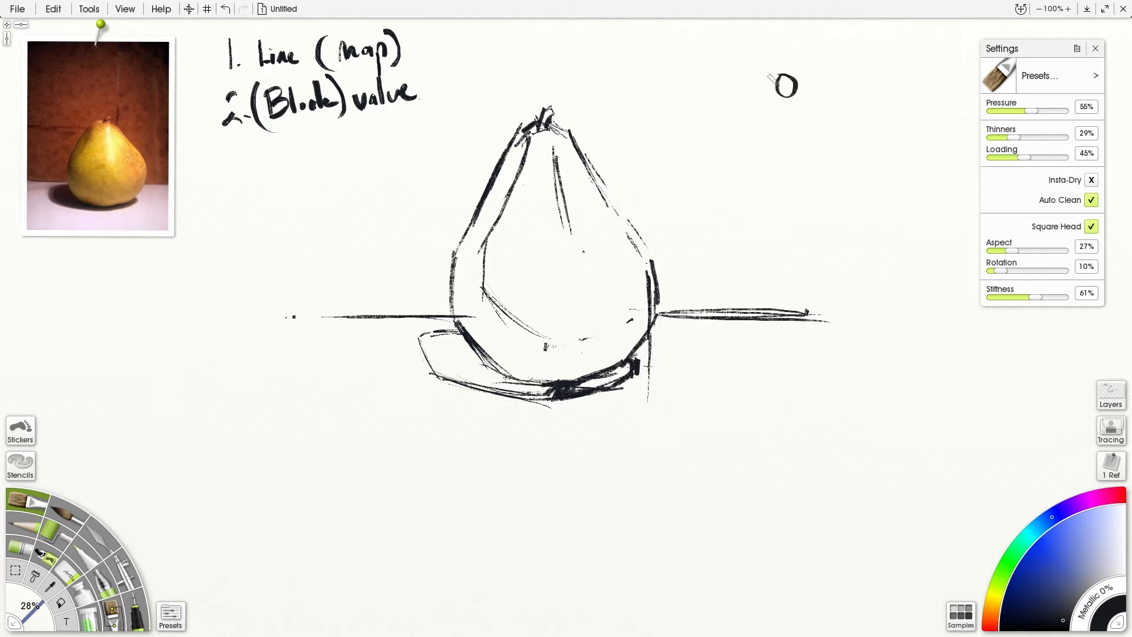
drag(760, 121, 767, 112)
drag(795, 117, 796, 126)
drag(819, 88, 800, 63)
drag(777, 45, 780, 52)
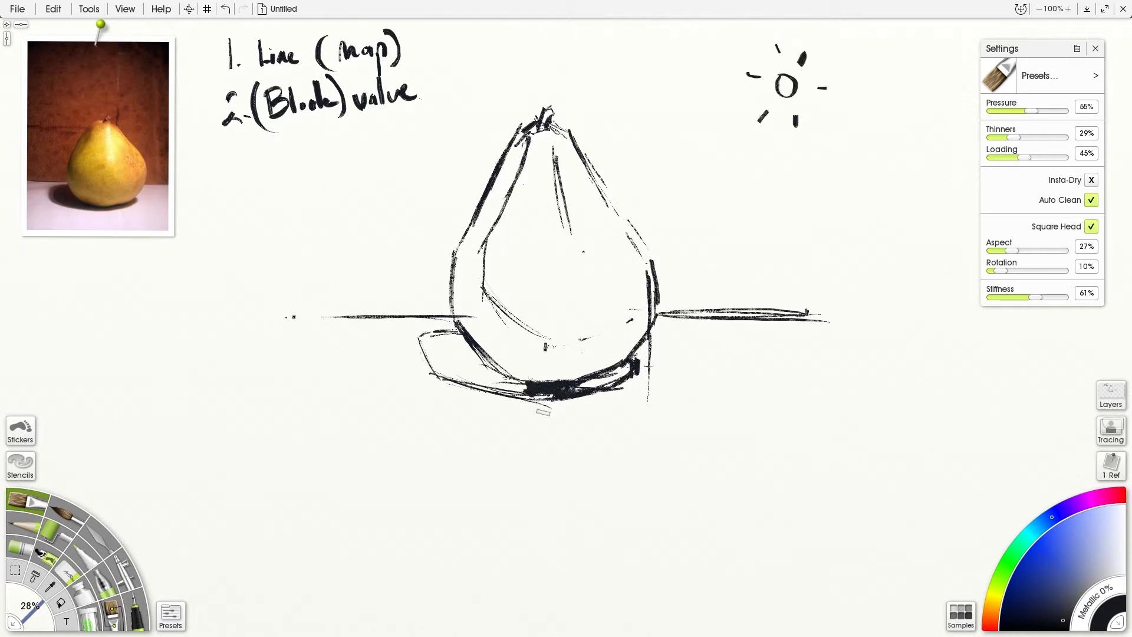
- Enlarge the brush to 75% and block in the dark contact shadow along the pear's base
key(bracketright)
key(bracketright)
key(bracketright)
key(bracketright)
key(bracketright)
key(bracketright)
key(bracketright)
key(bracketright)
key(bracketright)
key(bracketright)
key(bracketright)
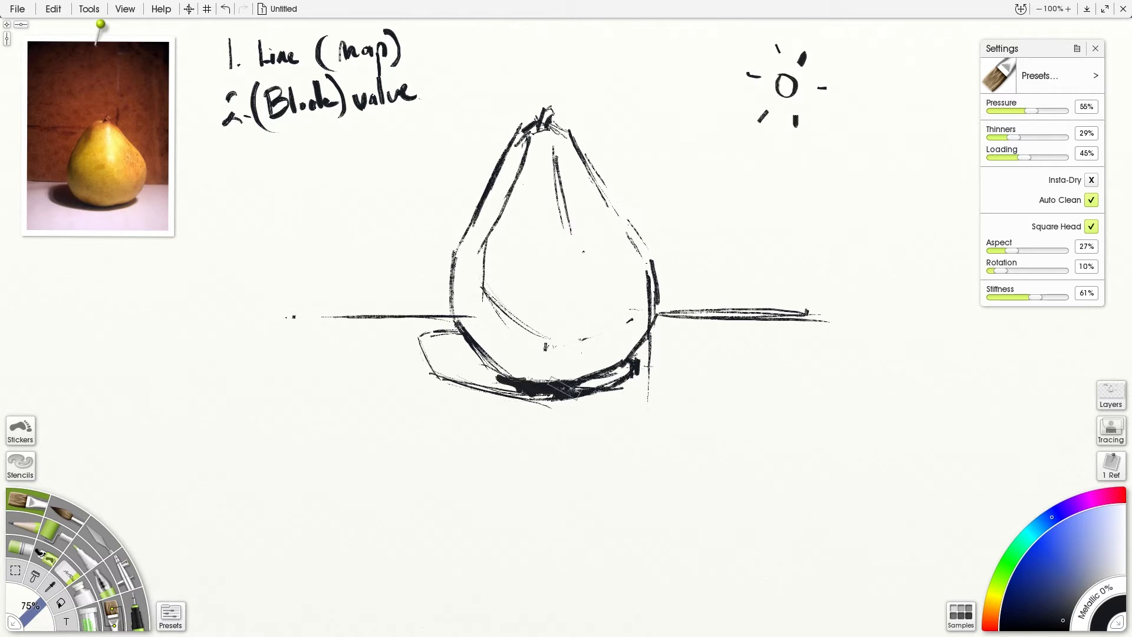
mouse_move(576, 386)
mouse_down()
mouse_move(627, 365)
mouse_move(571, 387)
mouse_move(483, 369)
mouse_move(516, 384)
mouse_move(479, 362)
mouse_move(478, 346)
mouse_move(464, 347)
mouse_move(489, 374)
mouse_move(445, 340)
mouse_move(449, 357)
mouse_move(490, 372)
mouse_up()
- Sample the dark reddish brown from the reference's cast shadow and fill the cast shadow at the pear's lower left
click(156, 227)
click(78, 196)
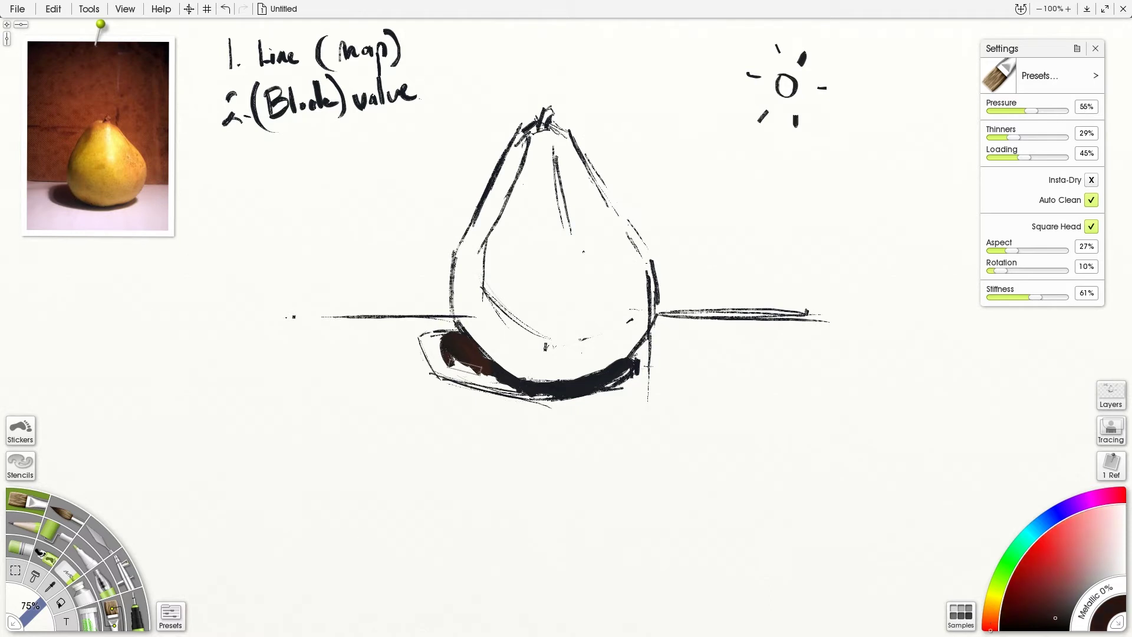
mouse_move(465, 360)
mouse_down()
mouse_move(500, 381)
mouse_move(481, 355)
mouse_move(502, 380)
mouse_up()
mouse_move(59, 192)
mouse_move(460, 336)
mouse_down()
mouse_move(436, 353)
mouse_move(454, 330)
mouse_move(432, 340)
mouse_move(430, 361)
mouse_up()
mouse_move(501, 372)
mouse_down()
mouse_move(474, 377)
mouse_move(448, 370)
mouse_move(519, 391)
mouse_up()
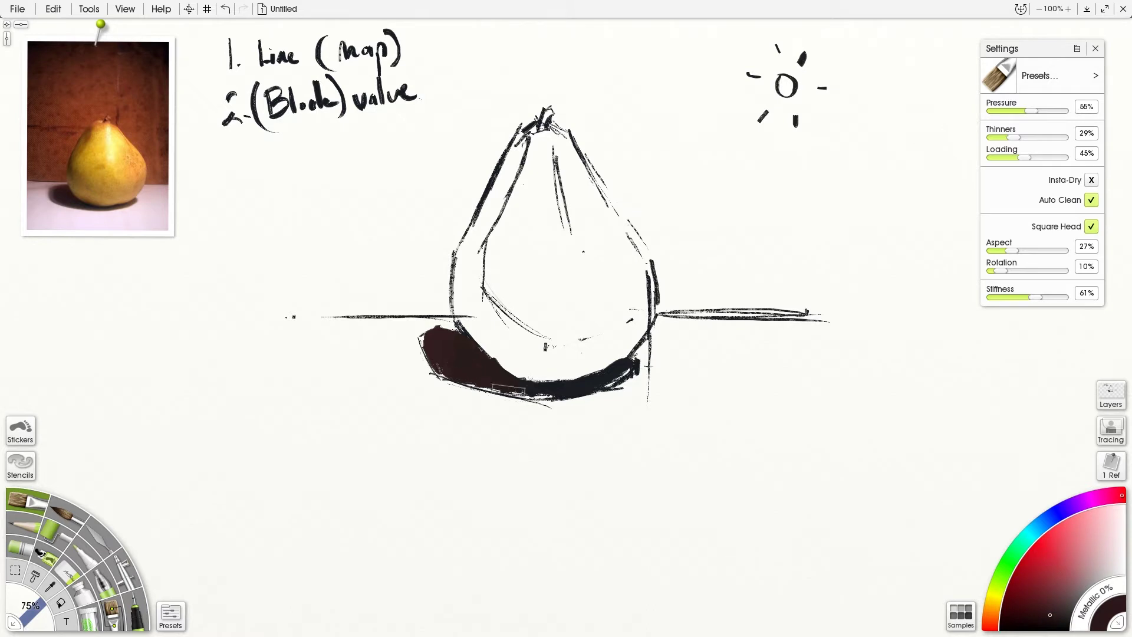
- Blend the contact shadow into the cast shadow with blue-black, and paint the cast shadow's outer edge in a sampled lighter brown
alt+click(82, 203)
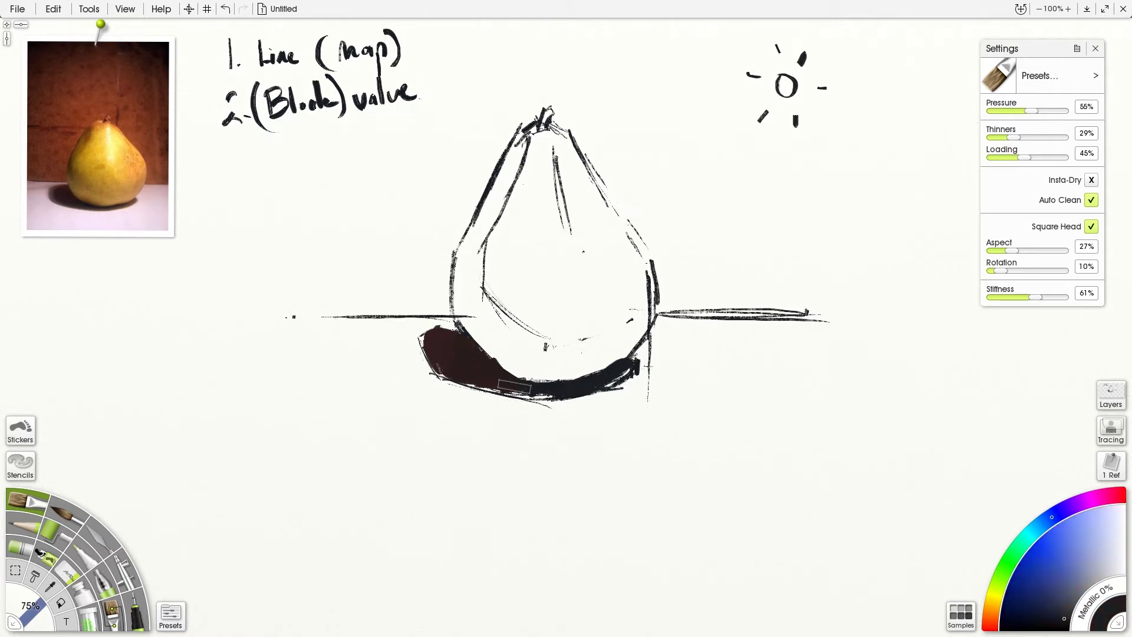
mouse_move(484, 387)
mouse_down()
mouse_move(554, 396)
mouse_move(486, 383)
mouse_move(549, 395)
mouse_up()
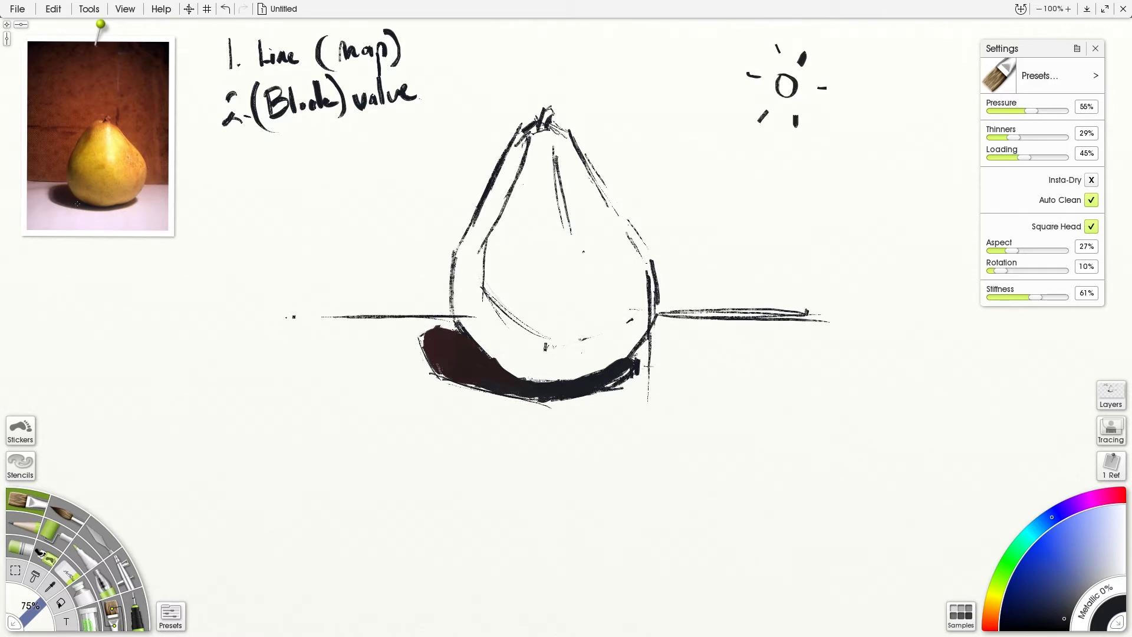
alt+click(52, 189)
mouse_move(422, 337)
mouse_down()
mouse_move(445, 353)
mouse_move(424, 363)
mouse_move(434, 371)
mouse_move(421, 341)
mouse_move(439, 377)
mouse_move(516, 396)
mouse_up()
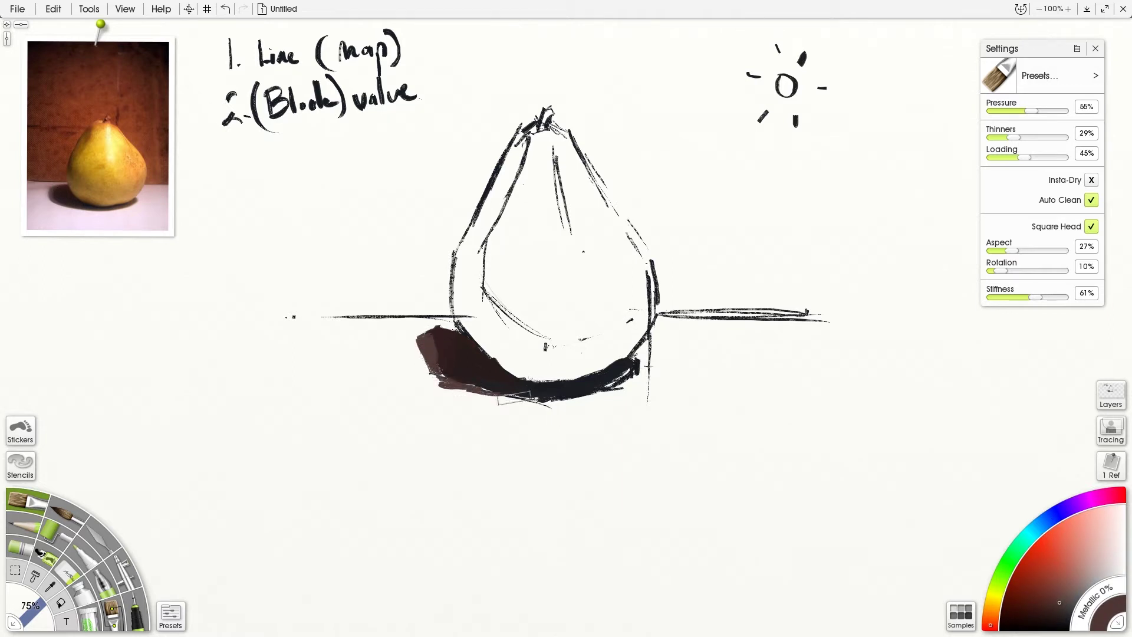
mouse_move(450, 329)
mouse_down()
mouse_move(430, 335)
mouse_move(454, 330)
mouse_up()
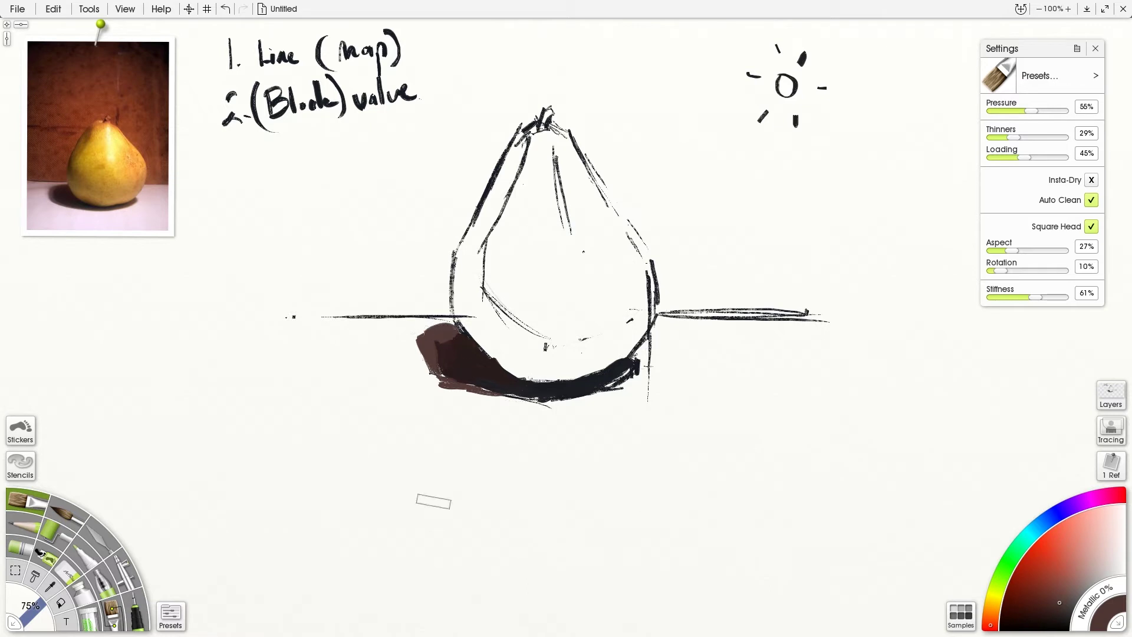
- Paint the pear's left edge up to the stem in dark browns sampled from the reference, setting Thinners to 45% for the upper part
alt+click(76, 166)
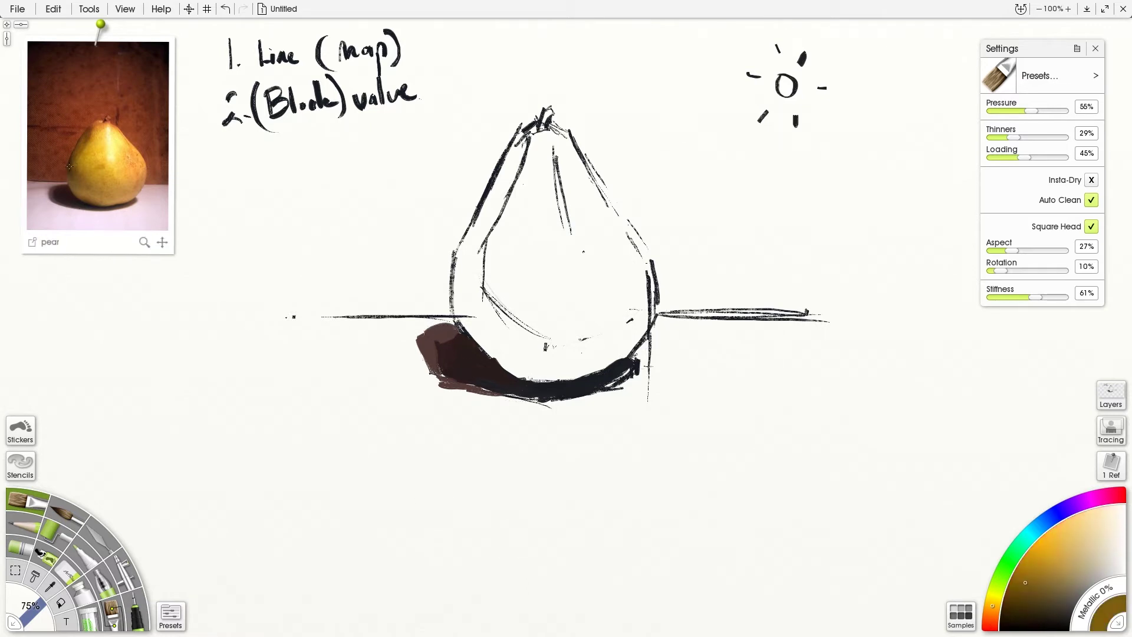
mouse_move(468, 263)
mouse_down()
mouse_move(463, 277)
mouse_move(498, 186)
mouse_up()
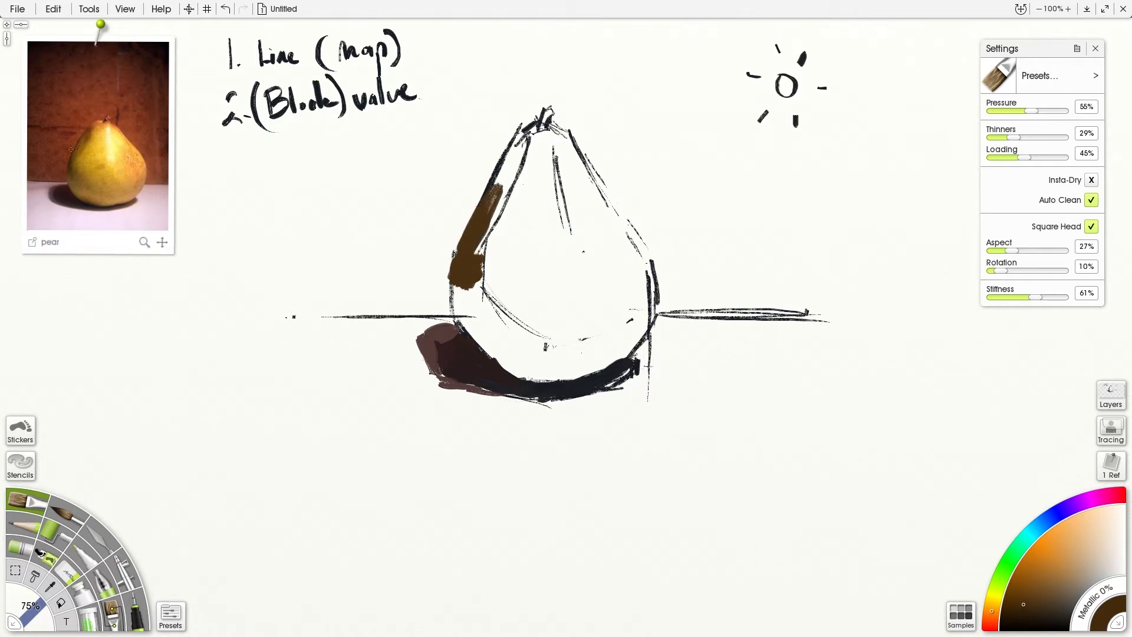
alt+click(69, 160)
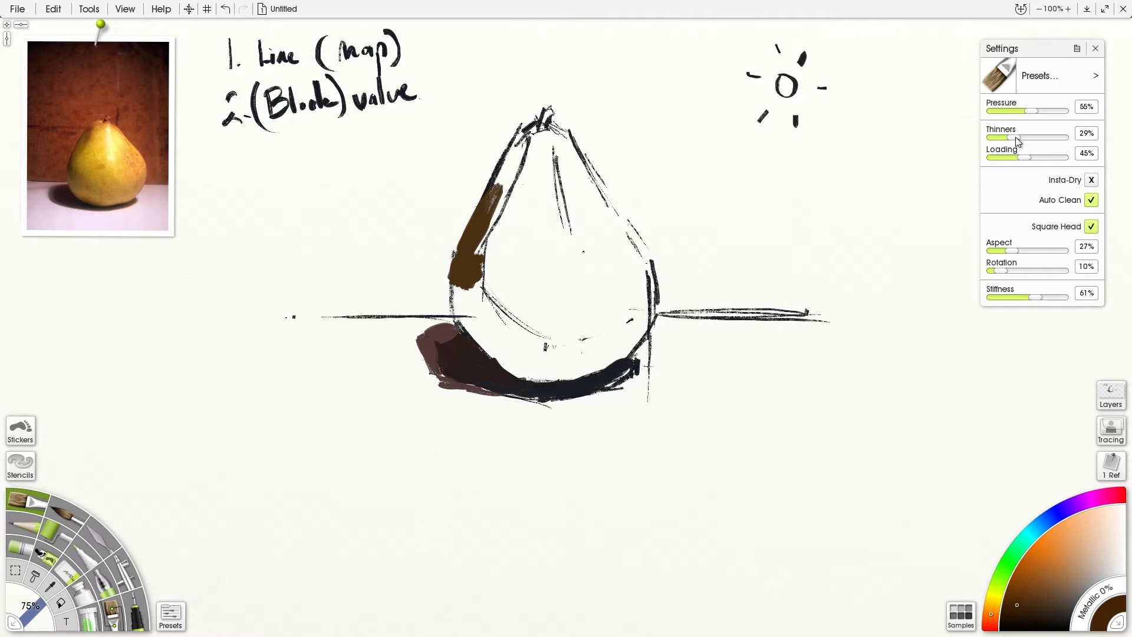
drag(1023, 137, 1026, 137)
drag(488, 223, 535, 132)
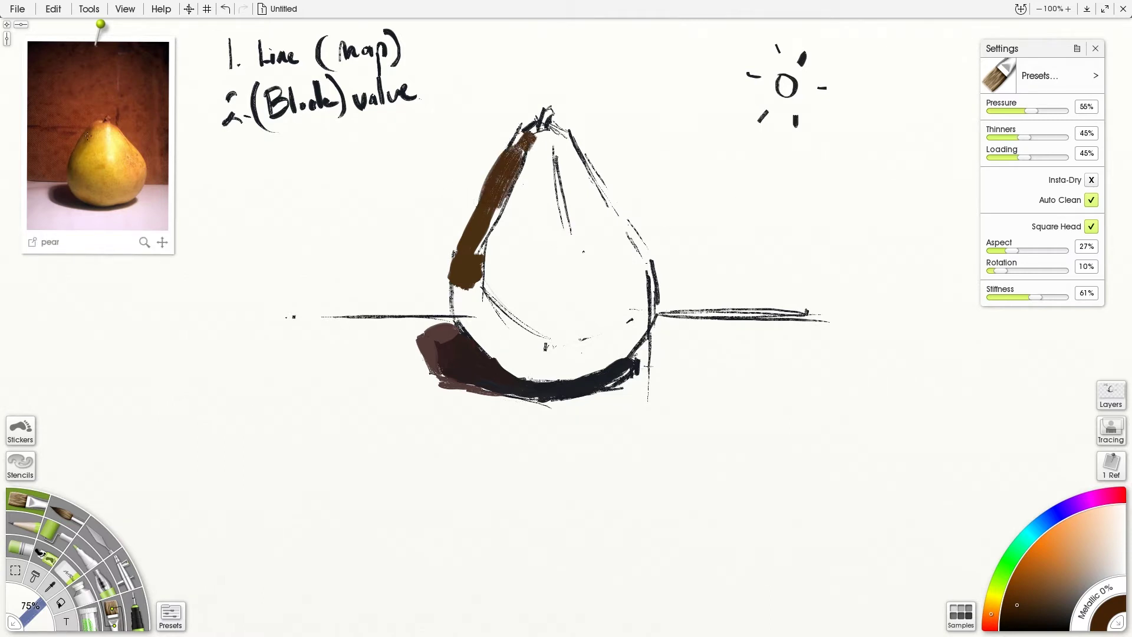
- Sample mid browns from the reference pear's shaded side and paint the inner band of the left side down into the lower belly
click(74, 154)
drag(529, 148, 482, 227)
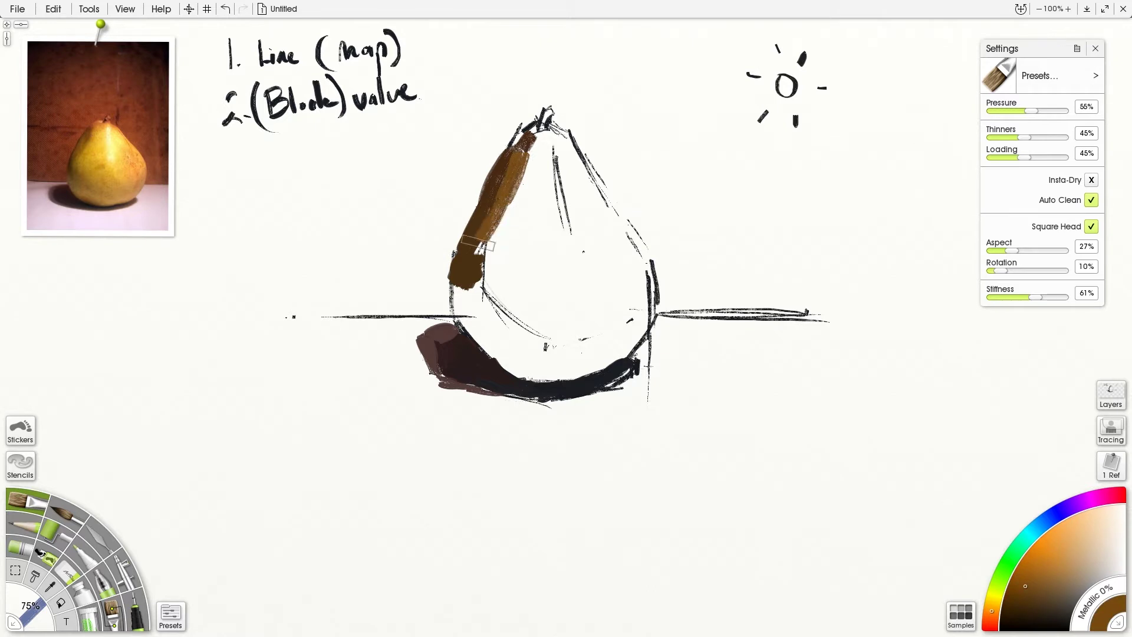
click(69, 166)
mouse_move(480, 249)
mouse_down()
mouse_move(462, 272)
mouse_move(466, 305)
mouse_move(462, 271)
mouse_move(463, 310)
mouse_move(467, 266)
mouse_move(478, 332)
mouse_move(488, 316)
mouse_move(510, 334)
mouse_move(508, 315)
mouse_move(487, 304)
mouse_move(477, 305)
mouse_move(494, 324)
mouse_move(542, 343)
mouse_move(470, 305)
mouse_move(523, 341)
mouse_move(504, 344)
mouse_move(536, 353)
mouse_up()
- Block in the pear's lower left and underside above the contact shadow with several browns sampled from the reference
click(139, 177)
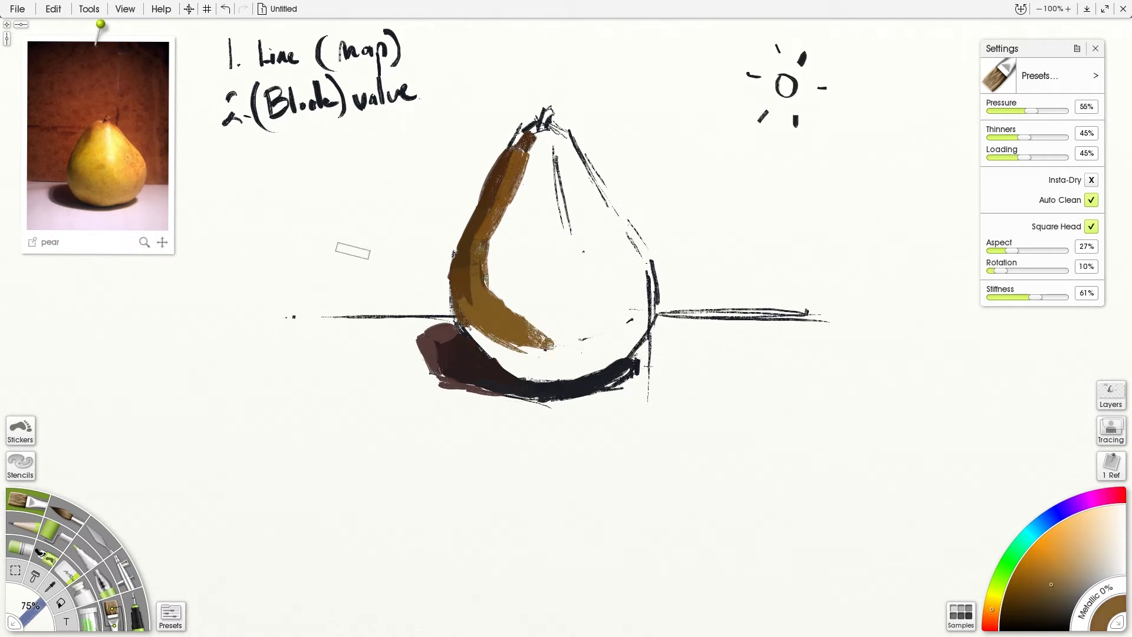
mouse_move(478, 328)
mouse_down()
mouse_move(493, 354)
mouse_move(469, 329)
mouse_up()
click(121, 204)
mouse_move(486, 348)
mouse_down()
mouse_move(543, 370)
mouse_move(505, 362)
mouse_move(531, 357)
mouse_move(499, 333)
mouse_up()
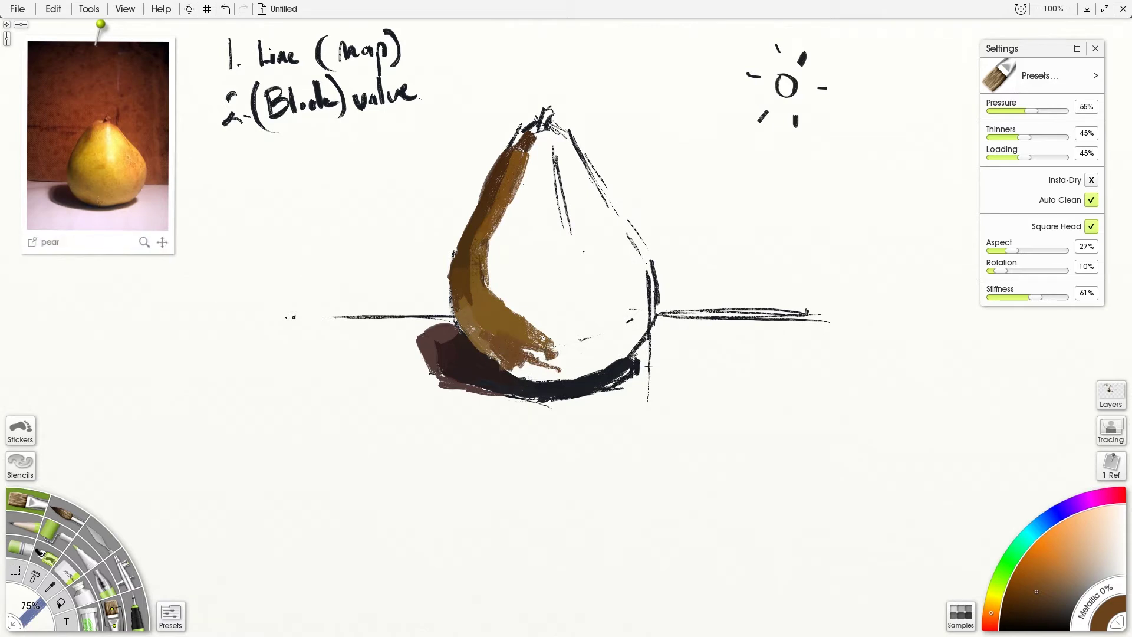
click(127, 177)
mouse_move(590, 370)
mouse_down()
mouse_move(556, 367)
mouse_move(516, 347)
mouse_move(570, 362)
mouse_move(536, 368)
mouse_up()
click(84, 183)
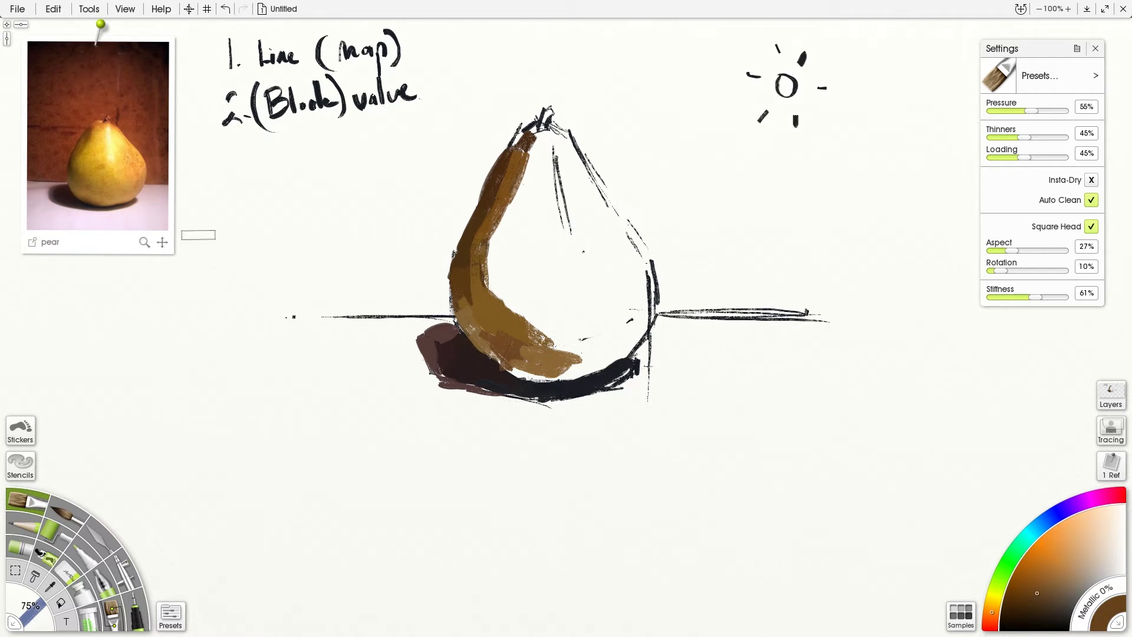
mouse_move(507, 366)
mouse_down()
mouse_move(569, 383)
mouse_move(531, 390)
mouse_move(634, 336)
mouse_move(569, 377)
mouse_up()
- Paint the pear's lower right curve in orange-tan and golden ochre sampled from the reference, joining it to the brown underside
click(113, 199)
click(139, 186)
mouse_move(655, 312)
mouse_down()
mouse_move(620, 344)
mouse_move(639, 326)
mouse_move(579, 351)
mouse_move(572, 338)
mouse_move(582, 341)
mouse_move(534, 337)
mouse_move(572, 360)
mouse_up()
click(121, 177)
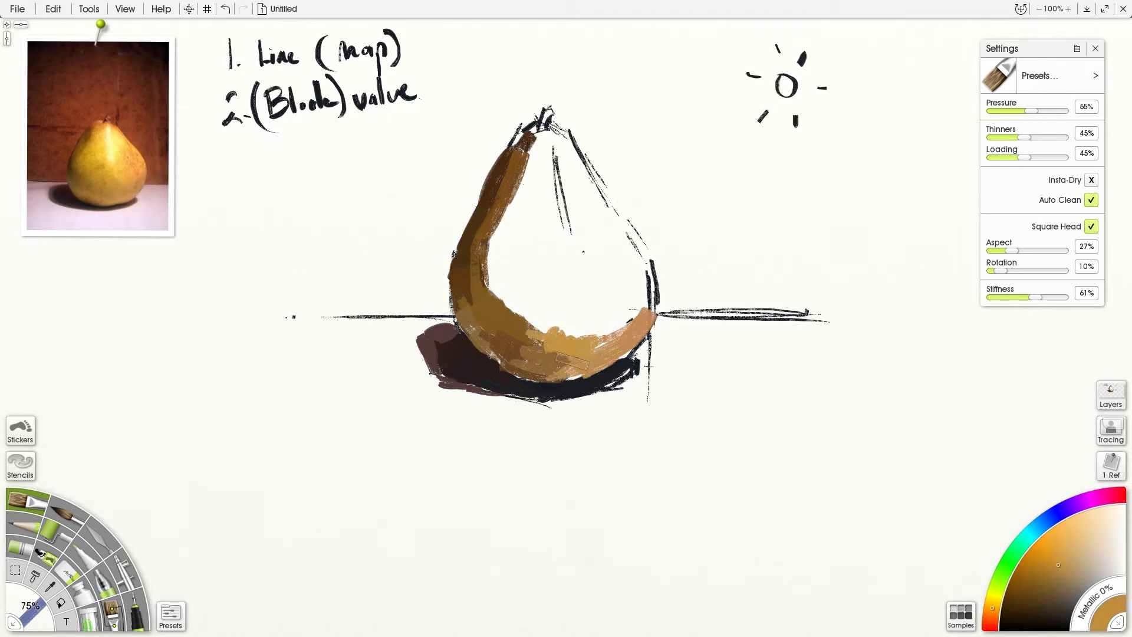
- Sample the dusty mauve of the reference's table and block it in below the horizon line, left of the cast shadow
mouse_move(64, 177)
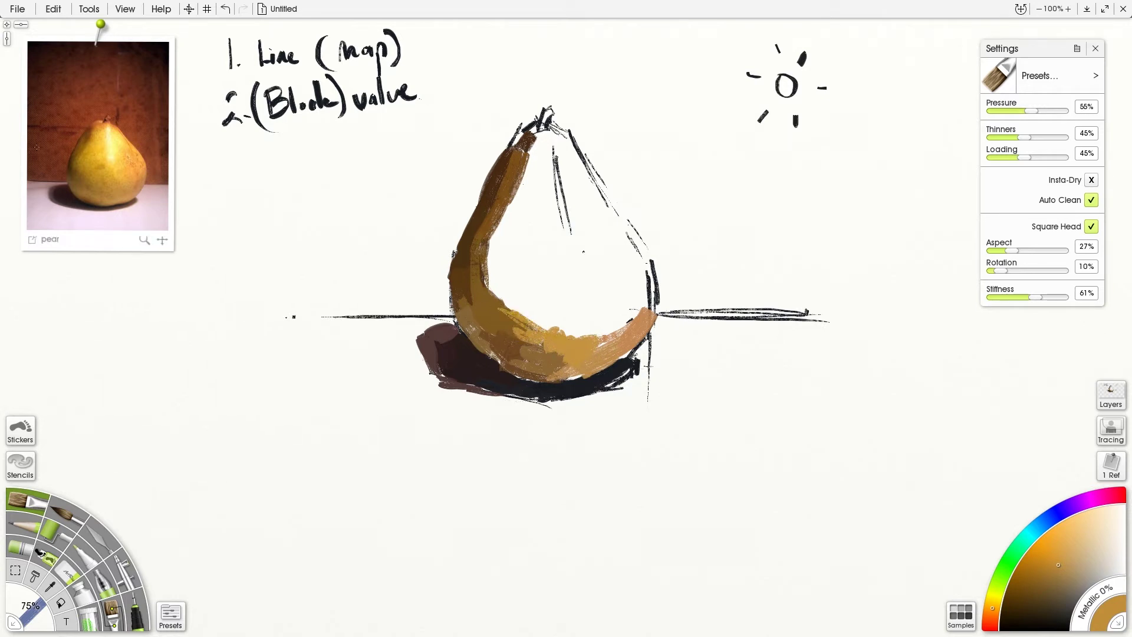
click(49, 189)
mouse_move(394, 323)
mouse_down()
mouse_move(397, 342)
mouse_move(424, 325)
mouse_up()
mouse_move(403, 323)
mouse_down()
mouse_move(452, 318)
mouse_move(416, 331)
mouse_up()
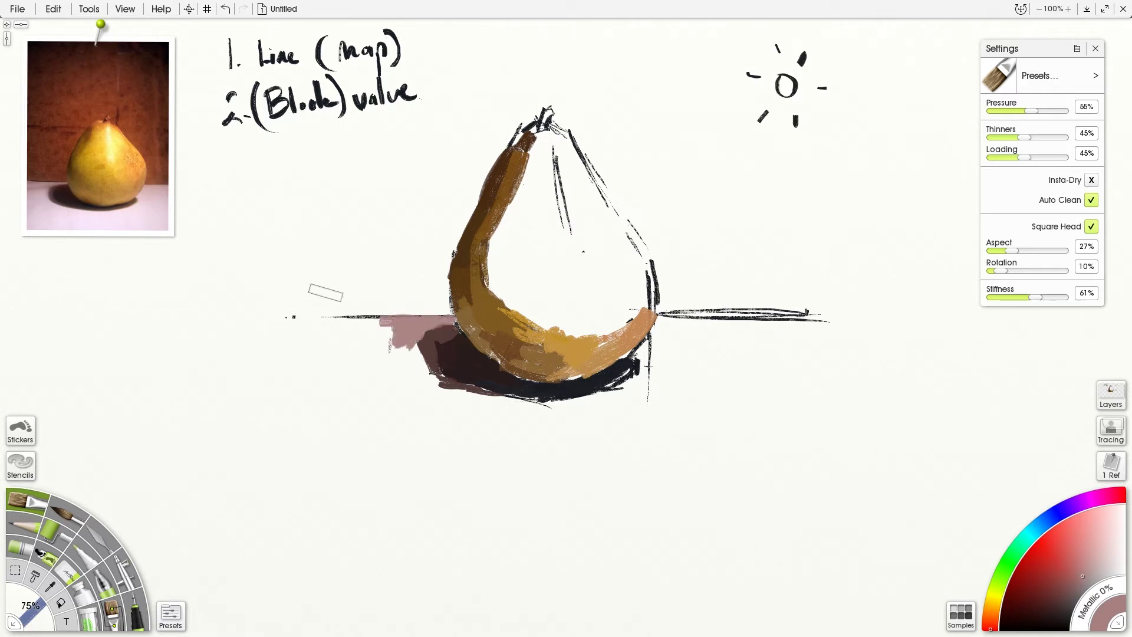
mouse_move(355, 331)
mouse_down()
mouse_move(384, 318)
mouse_move(383, 342)
mouse_move(345, 317)
mouse_up()
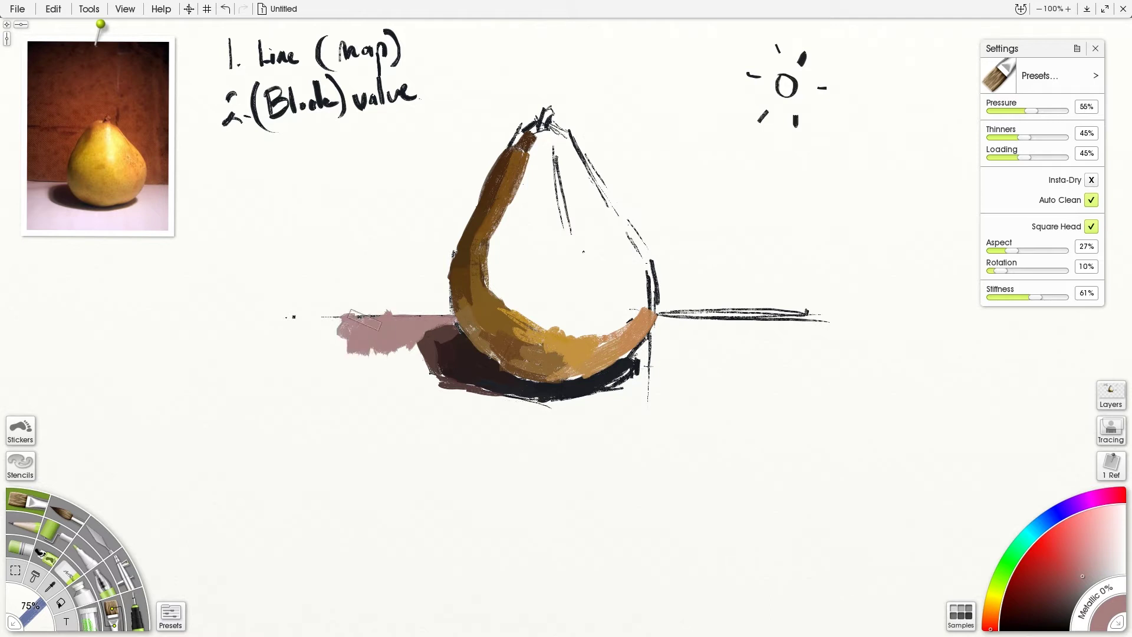
- Block in the background left of the pear with dark red-brown and a warmer rust brown sampled from the reference's wall
click(59, 88)
mouse_move(407, 269)
mouse_down()
mouse_move(399, 245)
mouse_move(412, 279)
mouse_move(429, 285)
mouse_move(432, 228)
mouse_move(458, 207)
mouse_move(420, 257)
mouse_move(426, 174)
mouse_move(389, 248)
mouse_up()
click(117, 89)
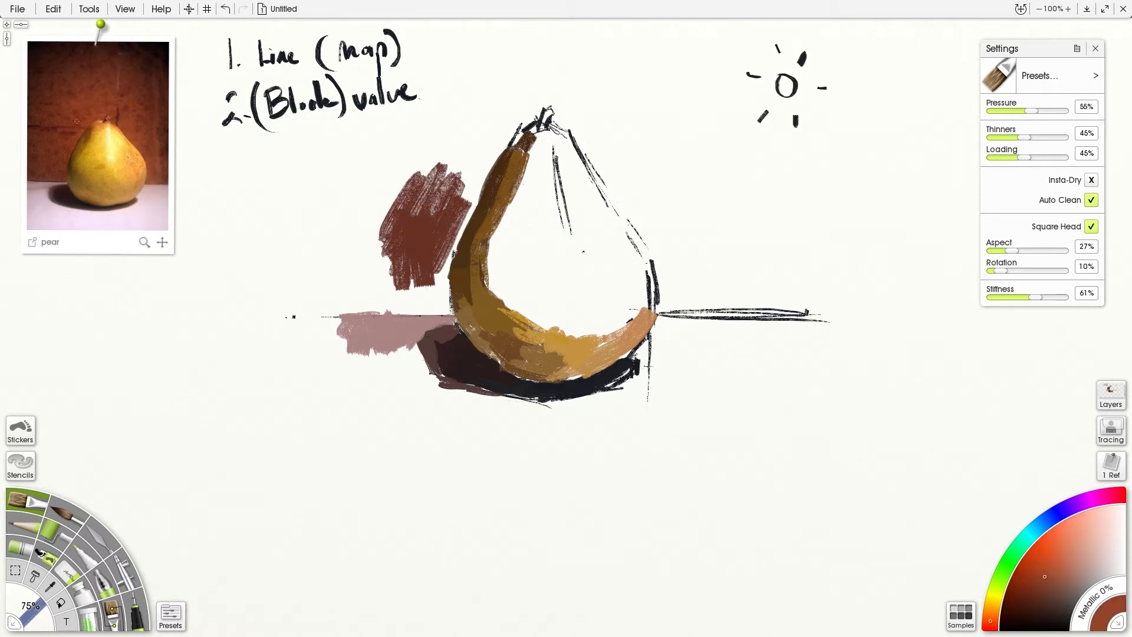
mouse_move(481, 209)
mouse_down()
mouse_move(439, 247)
mouse_move(424, 153)
mouse_move(472, 97)
mouse_move(483, 141)
mouse_move(463, 161)
mouse_move(473, 202)
mouse_move(482, 176)
mouse_move(458, 223)
mouse_move(473, 199)
mouse_move(423, 148)
mouse_move(410, 182)
mouse_up()
mouse_move(448, 125)
mouse_down()
mouse_move(408, 141)
mouse_move(438, 112)
mouse_move(385, 117)
mouse_move(351, 138)
mouse_move(417, 142)
mouse_move(451, 111)
mouse_move(432, 112)
mouse_move(464, 87)
mouse_move(484, 89)
mouse_move(509, 122)
mouse_move(494, 125)
mouse_move(516, 107)
mouse_move(486, 153)
mouse_move(510, 108)
mouse_move(508, 140)
mouse_move(519, 108)
mouse_move(497, 152)
mouse_up()
- Paint the pear's top below the stem and its upper right edge in brown-orange to bright orange tones sampled from the reference
mouse_move(91, 128)
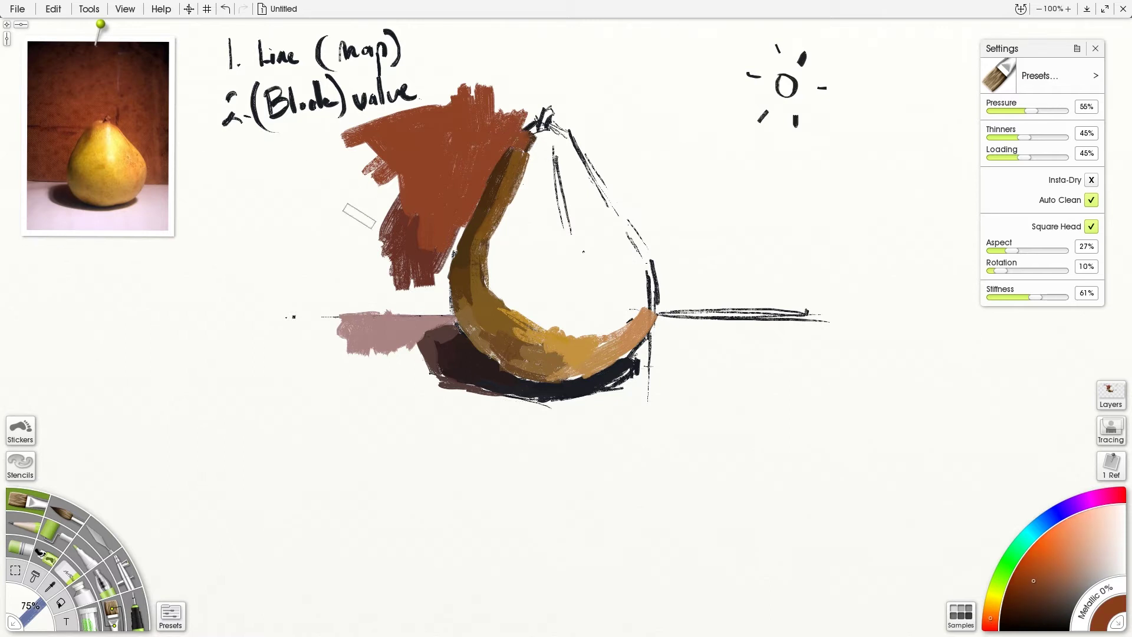
click(100, 154)
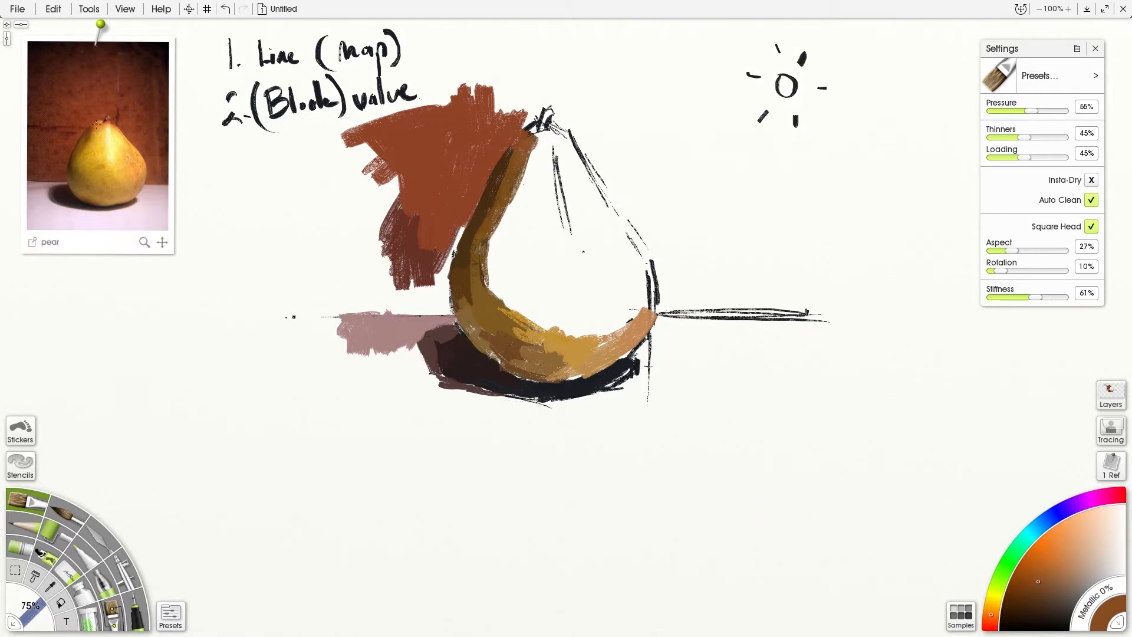
click(97, 129)
drag(540, 135, 541, 135)
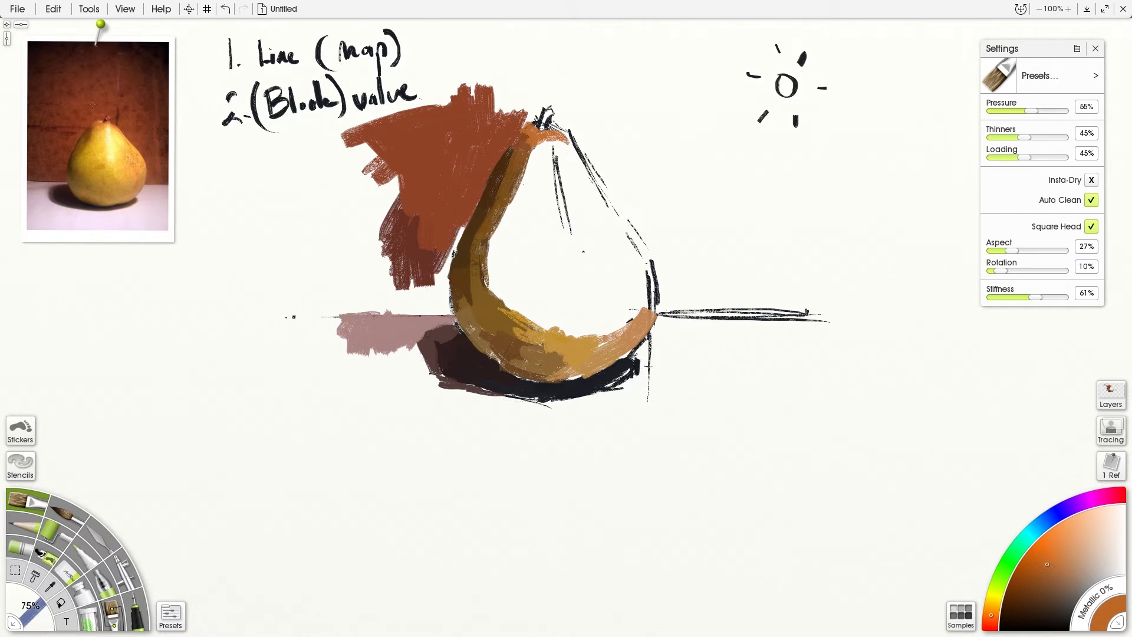
click(134, 137)
drag(568, 134, 603, 189)
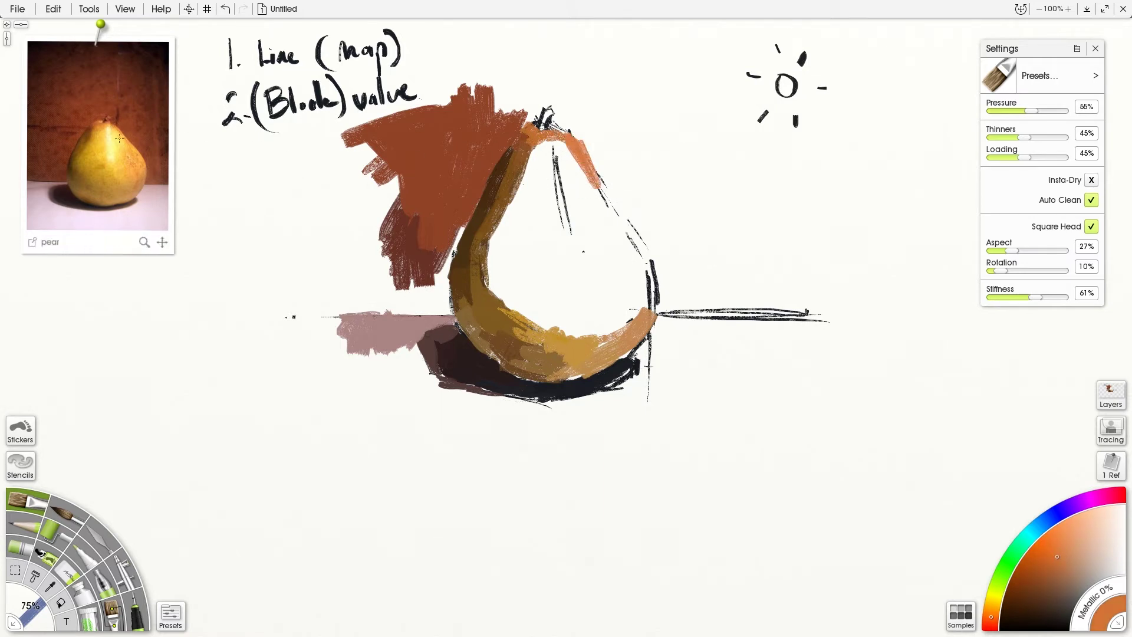
click(135, 152)
mouse_move(596, 177)
mouse_down()
mouse_move(636, 240)
mouse_move(611, 204)
mouse_move(636, 251)
mouse_up()
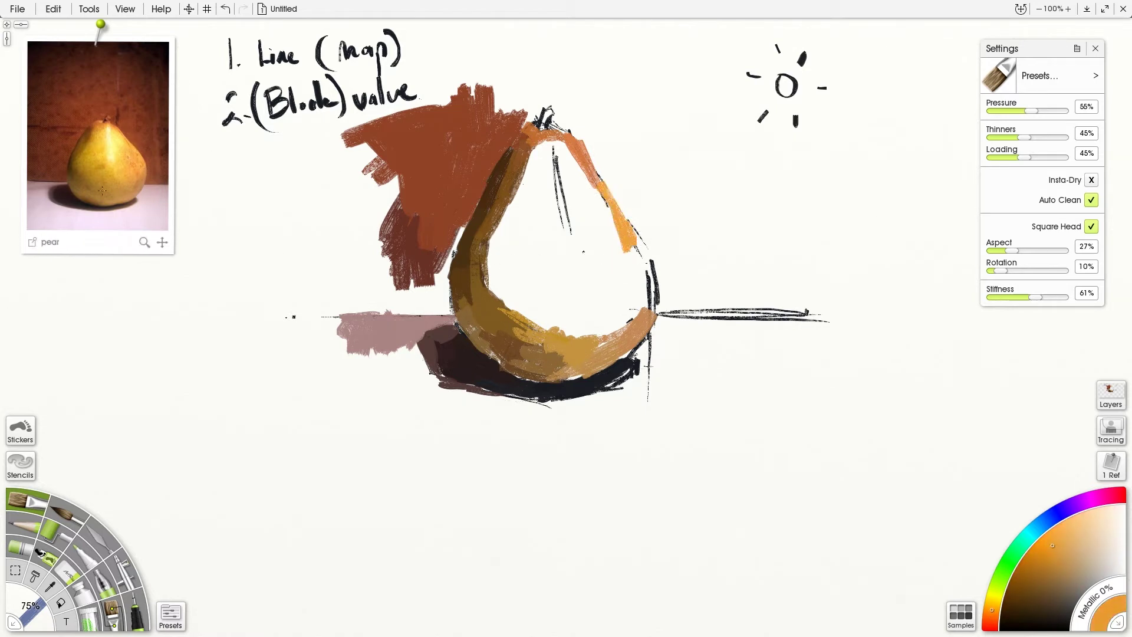
- Widen the pear's left shaded side inward with olive brown and golden brown sampled from the reference
click(81, 167)
mouse_move(499, 261)
mouse_down()
mouse_move(511, 284)
mouse_move(493, 281)
mouse_move(509, 309)
mouse_move(517, 304)
mouse_move(490, 277)
mouse_move(483, 235)
mouse_up()
click(81, 149)
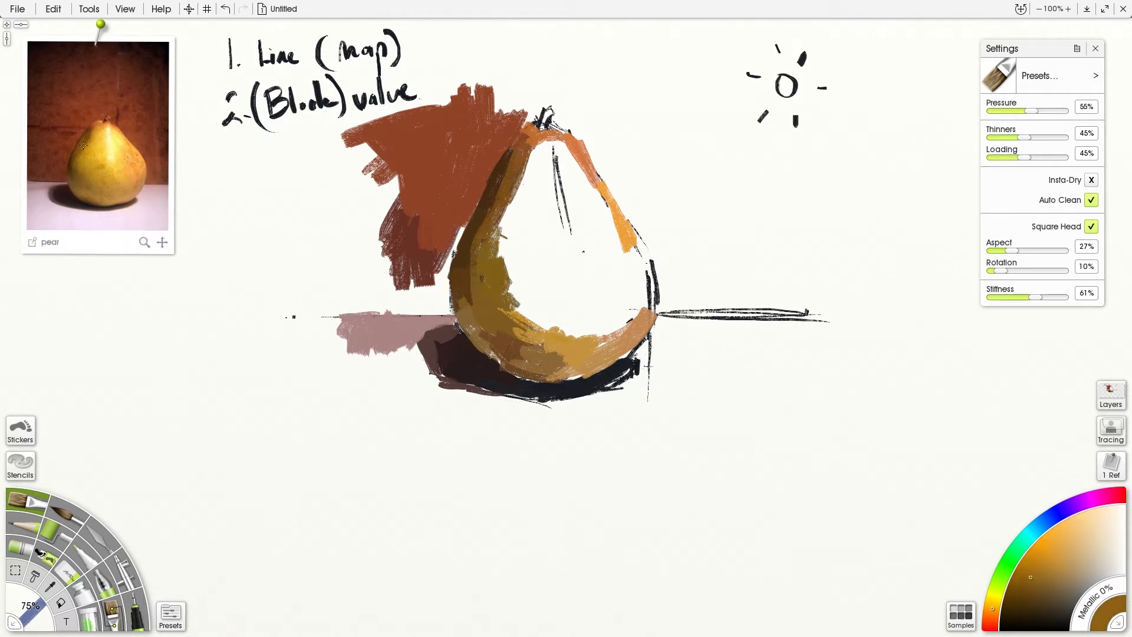
mouse_move(501, 192)
mouse_down()
mouse_move(497, 239)
mouse_move(515, 193)
mouse_move(506, 253)
mouse_up()
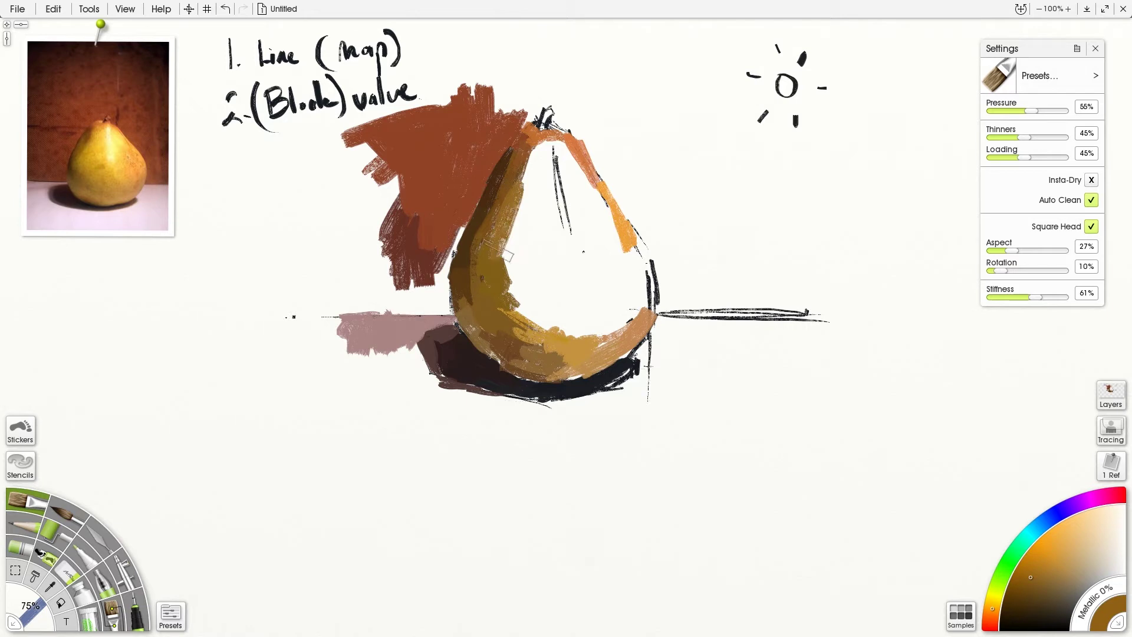
click(123, 171)
mouse_move(537, 285)
mouse_down()
mouse_move(515, 302)
mouse_move(545, 325)
mouse_up()
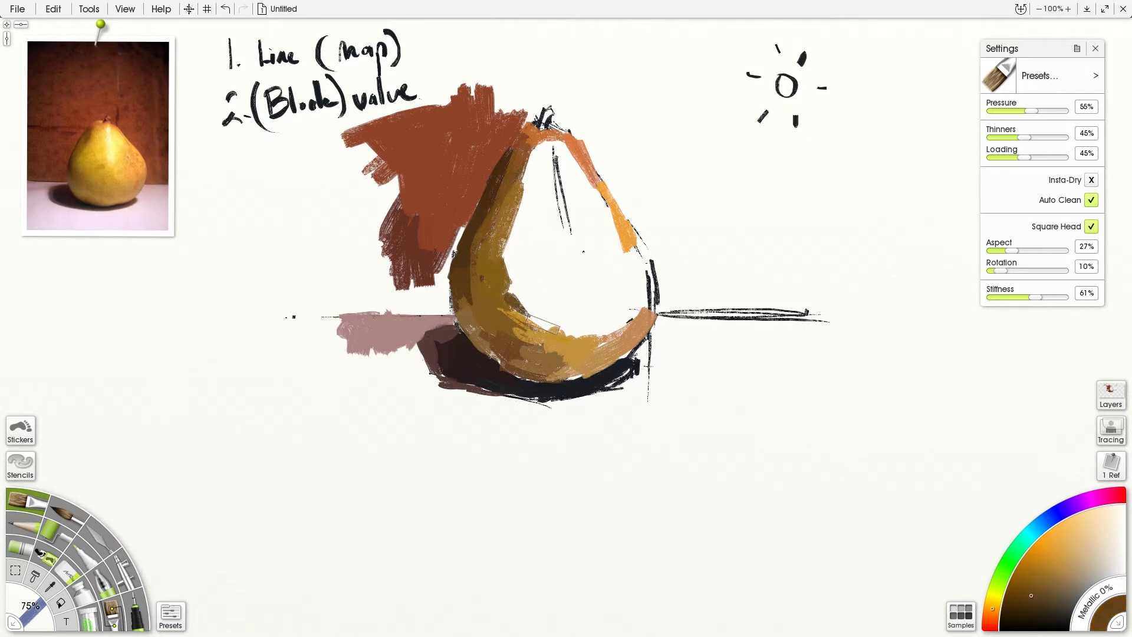
- Deepen the pear's left middle with a sampled darker brown and blend it into the lower left with a medium brown
click(75, 169)
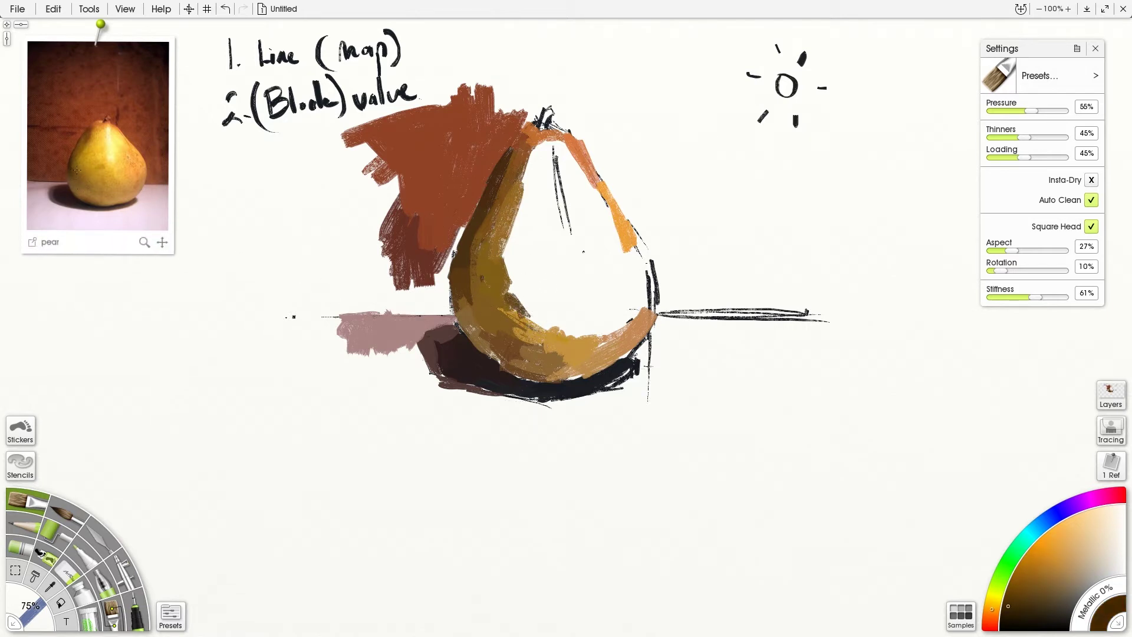
mouse_move(491, 291)
mouse_down()
mouse_move(475, 277)
mouse_move(486, 271)
mouse_up()
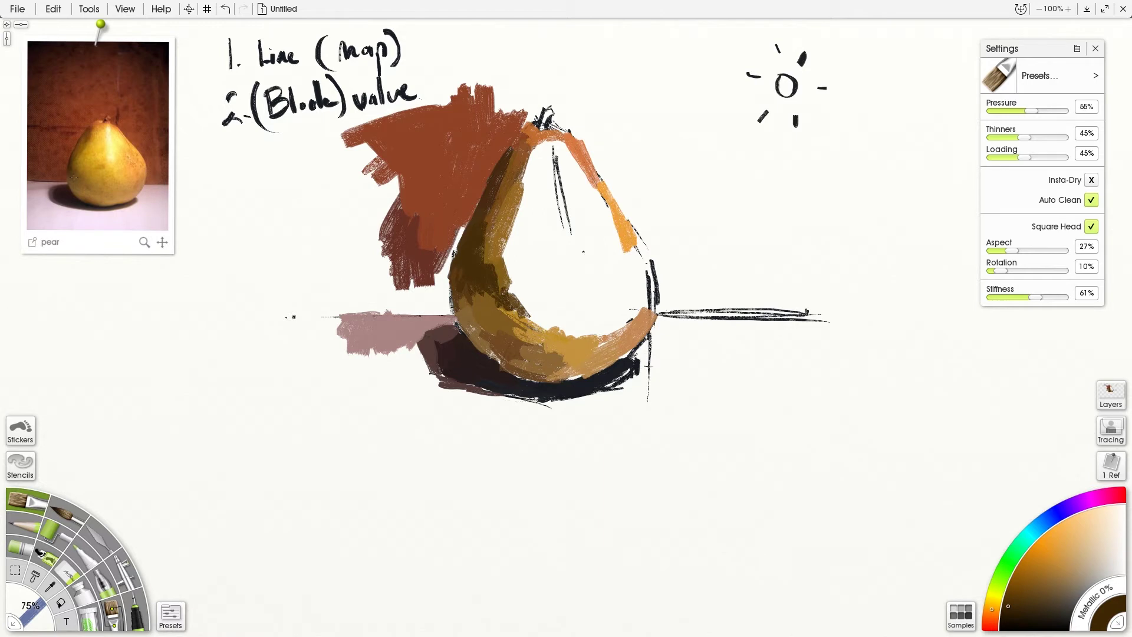
click(151, 148)
drag(489, 295, 484, 322)
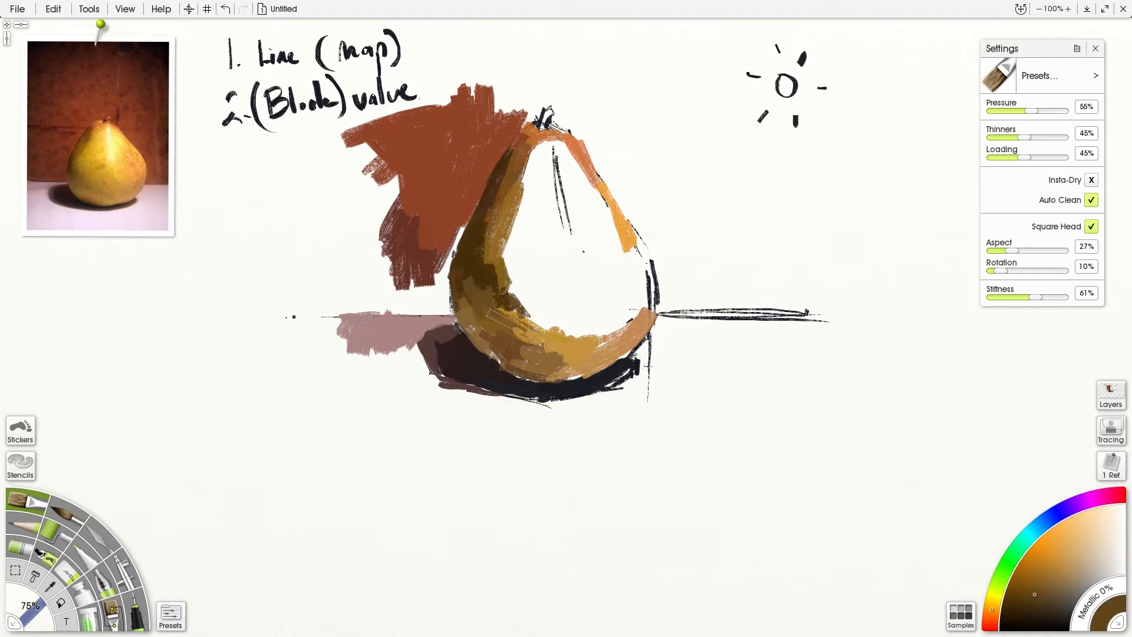
click(73, 190)
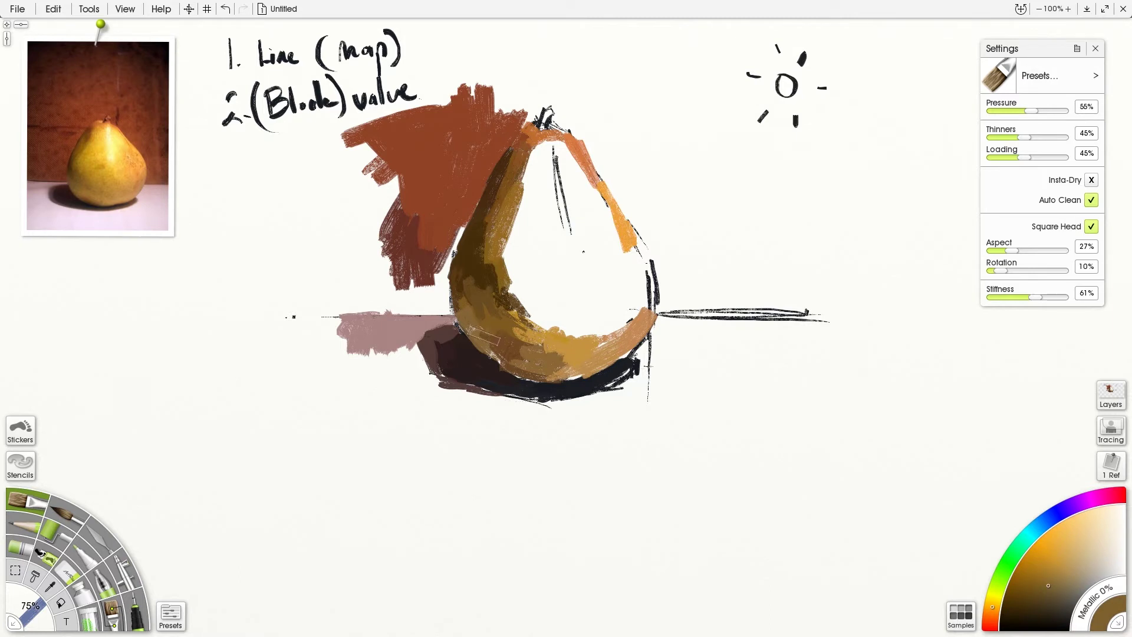
- Sample ochre and golden yellow from the reference and paint them along the inner edge of the pear's left shadow
click(88, 172)
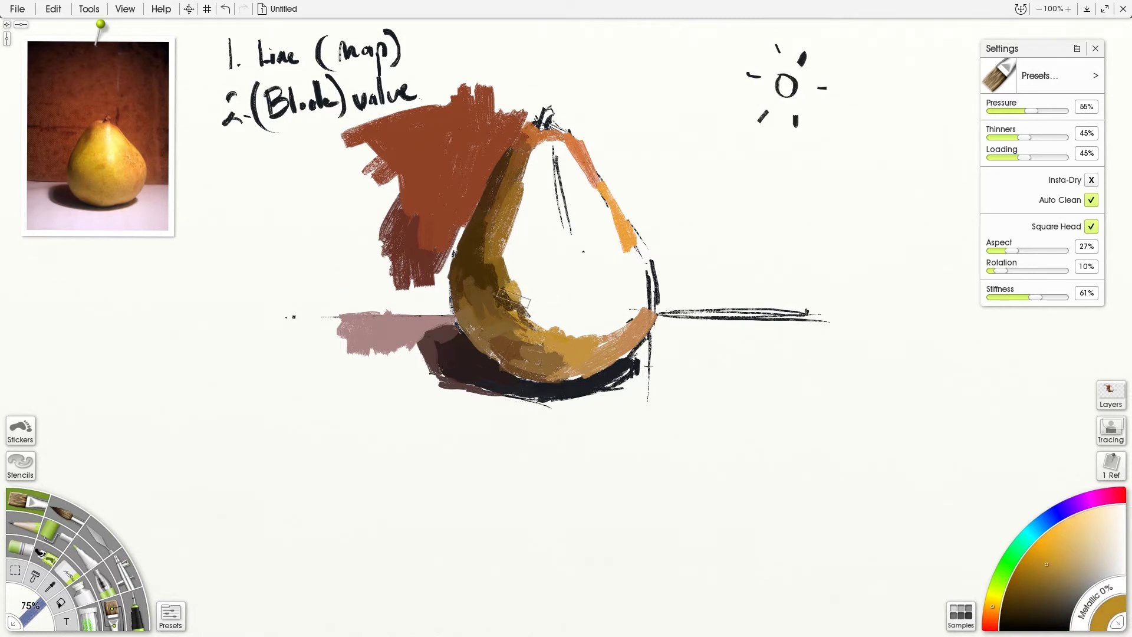
drag(520, 302, 534, 311)
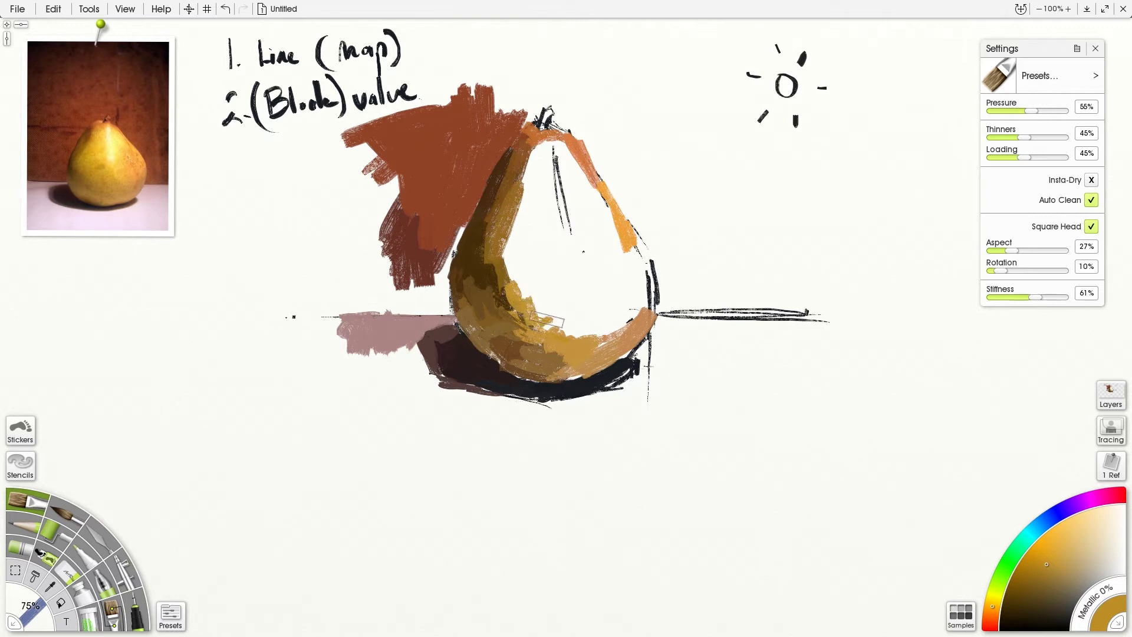
click(85, 155)
mouse_move(531, 262)
mouse_down()
mouse_move(511, 288)
mouse_move(513, 248)
mouse_move(515, 269)
mouse_move(513, 251)
mouse_move(507, 259)
mouse_move(540, 168)
mouse_move(518, 255)
mouse_move(538, 291)
mouse_up()
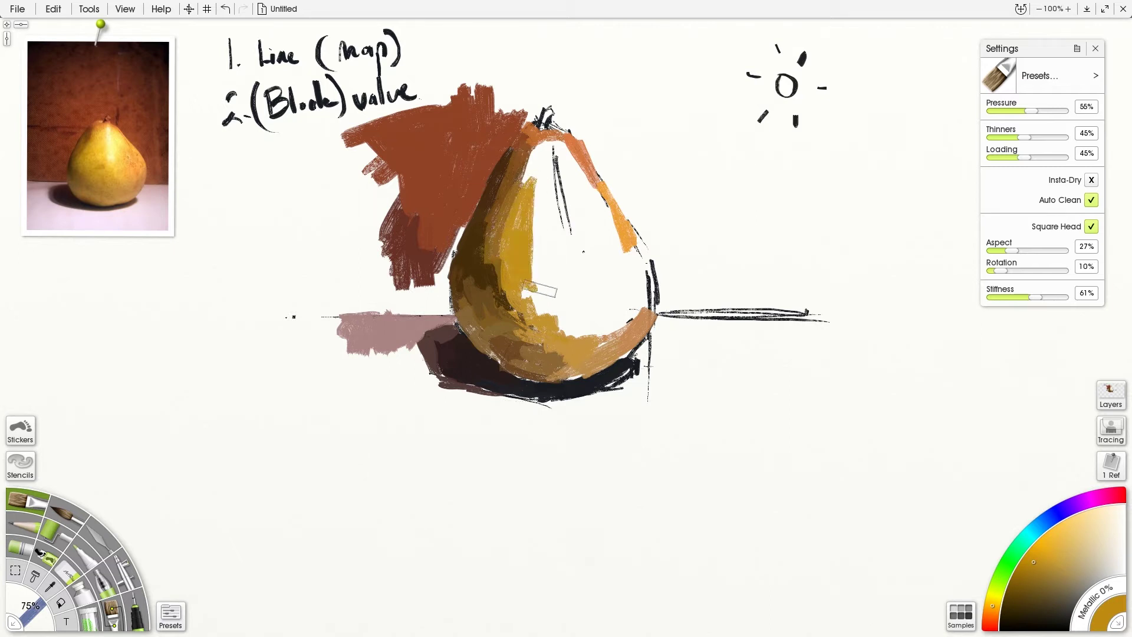
- Paint tan patches at the pear's centre and lower right, and a sampled light orange patch on the right bulge
mouse_move(545, 230)
mouse_down()
mouse_move(557, 245)
mouse_move(546, 263)
mouse_move(537, 247)
mouse_up()
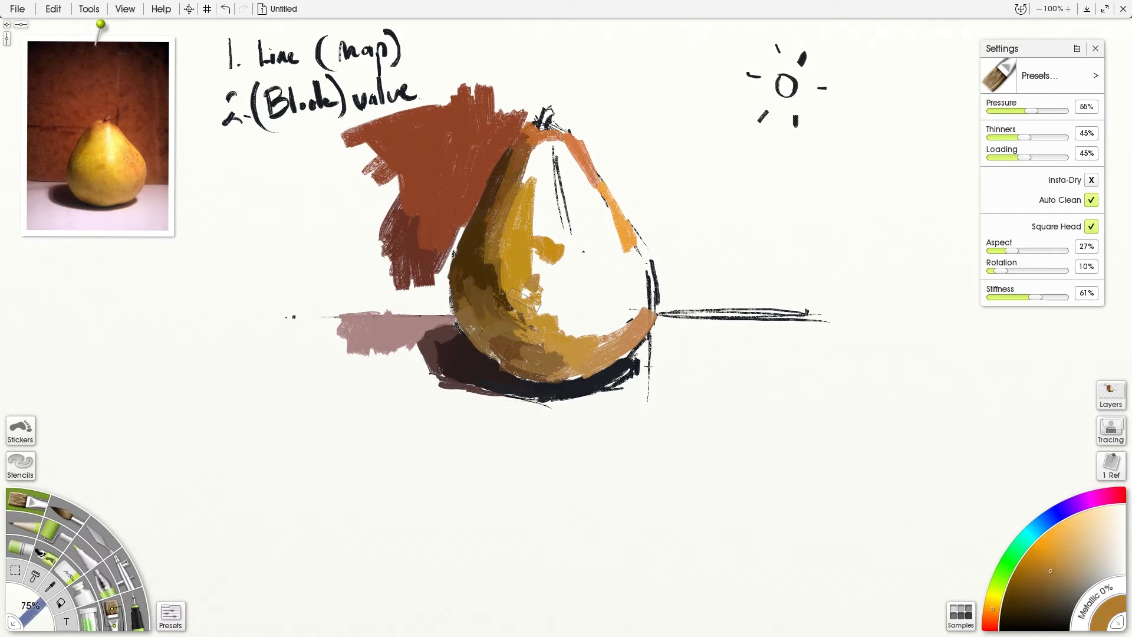
mouse_move(538, 250)
mouse_down()
mouse_move(601, 332)
mouse_move(628, 326)
mouse_up()
drag(645, 288, 615, 315)
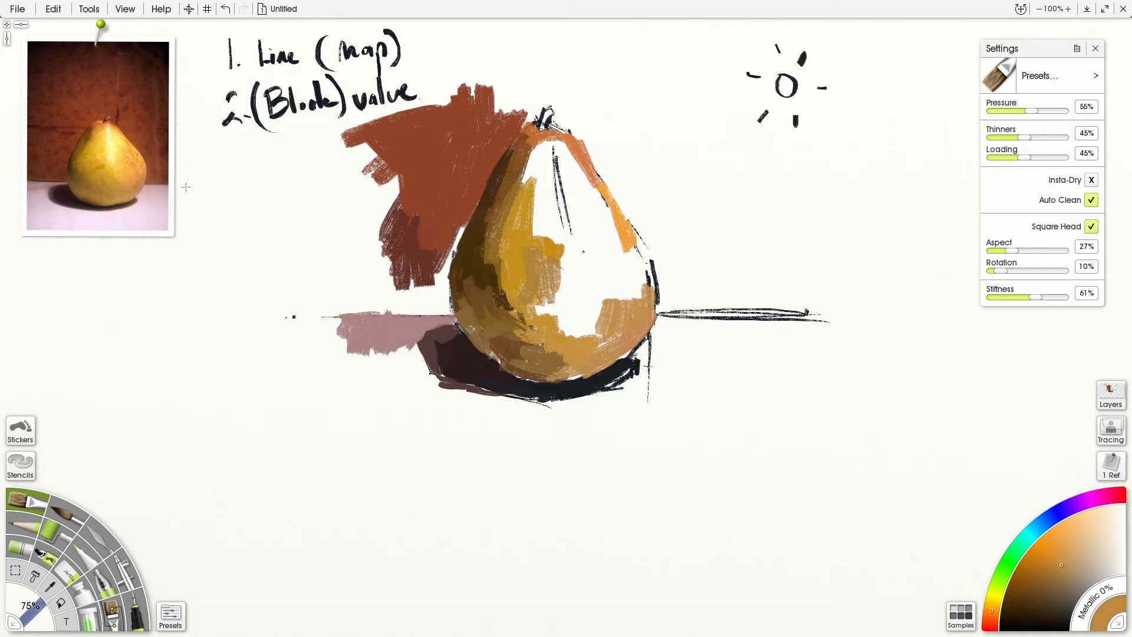
click(140, 168)
mouse_move(625, 272)
mouse_down()
mouse_move(629, 298)
mouse_move(631, 266)
mouse_move(647, 281)
mouse_move(628, 276)
mouse_move(591, 296)
mouse_up()
- Fill the gap in the pear's lower belly with dark golden ochre and a lighter ochre sampled from the reference
click(126, 171)
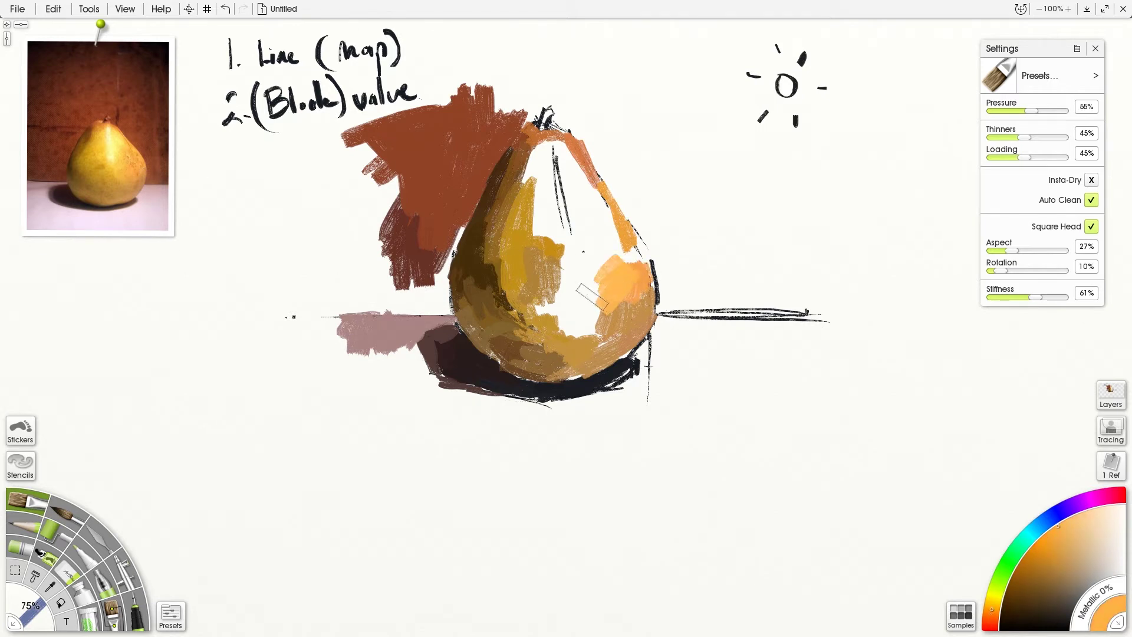
click(109, 177)
mouse_move(563, 294)
mouse_down()
mouse_move(538, 309)
mouse_move(567, 291)
mouse_move(562, 319)
mouse_move(580, 331)
mouse_move(593, 311)
mouse_up()
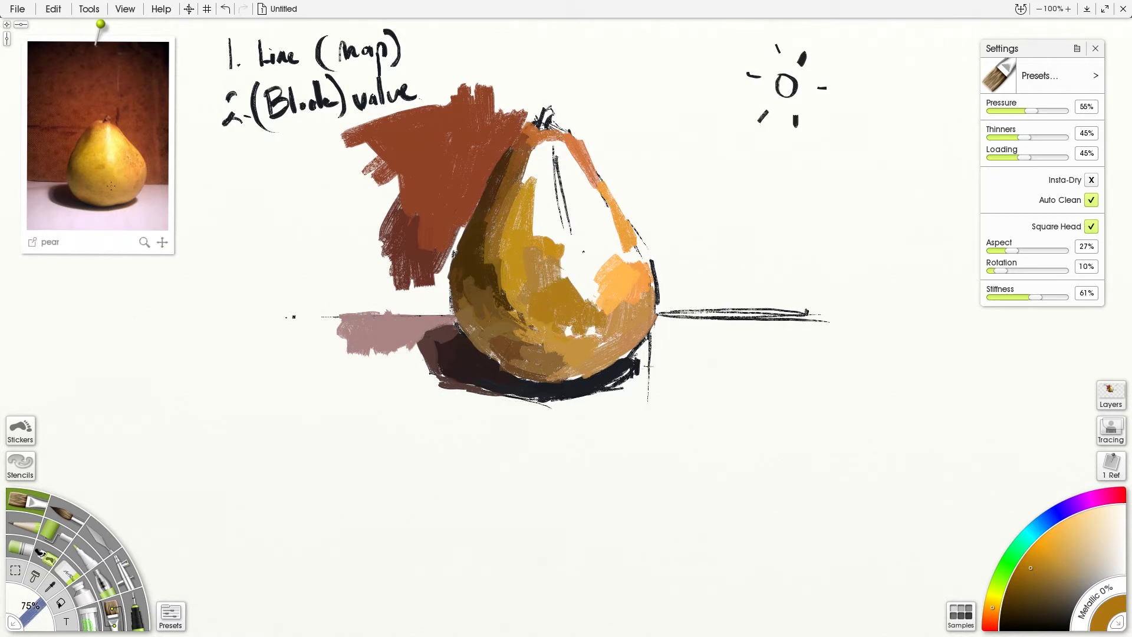
click(112, 165)
mouse_move(586, 319)
mouse_down()
mouse_move(590, 286)
mouse_move(598, 292)
mouse_move(568, 297)
mouse_up()
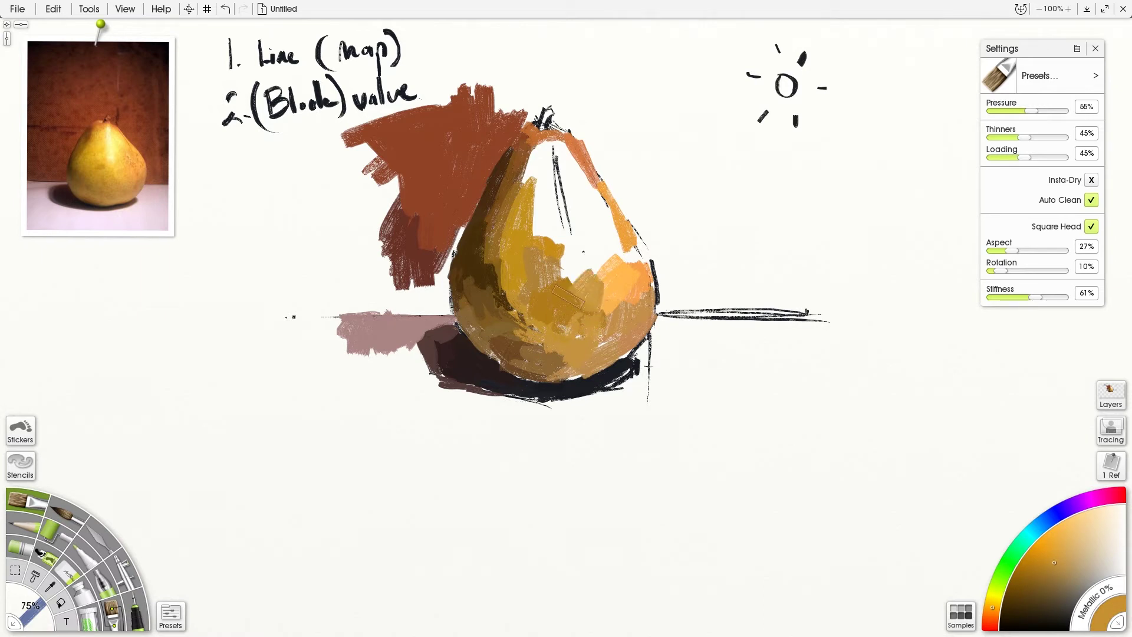
- Sample bright yellow from the reference pear and paint the light area from the centre up toward the stem
click(99, 156)
mouse_move(566, 239)
mouse_down()
mouse_move(565, 272)
mouse_move(548, 195)
mouse_move(574, 271)
mouse_move(550, 160)
mouse_move(557, 256)
mouse_move(529, 197)
mouse_move(536, 233)
mouse_up()
click(106, 145)
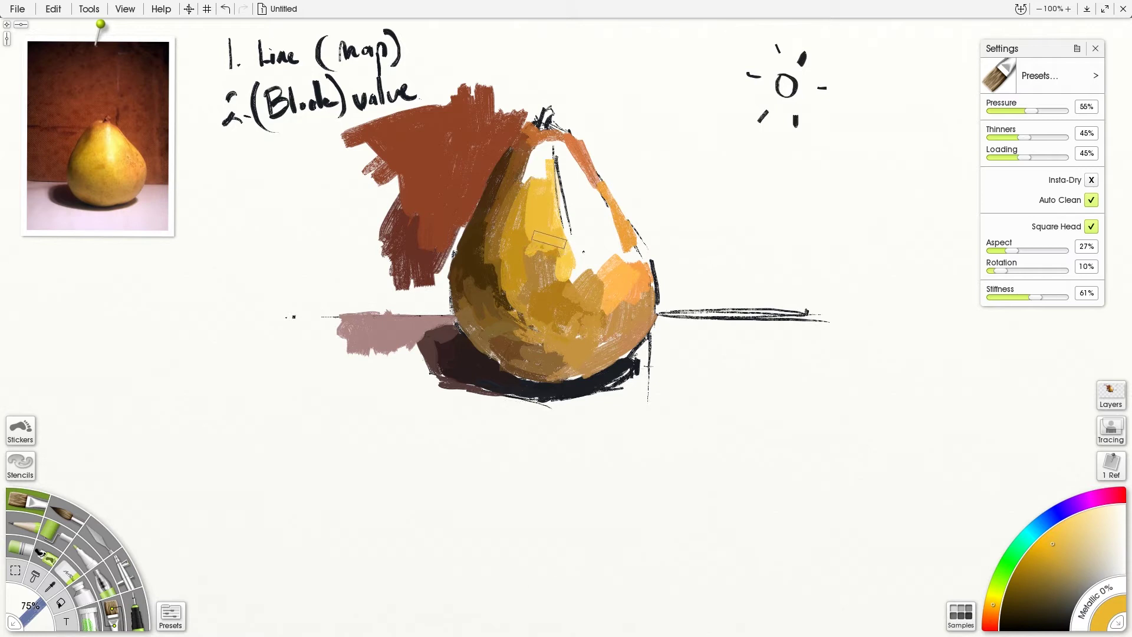
drag(543, 183, 546, 160)
drag(549, 206, 549, 163)
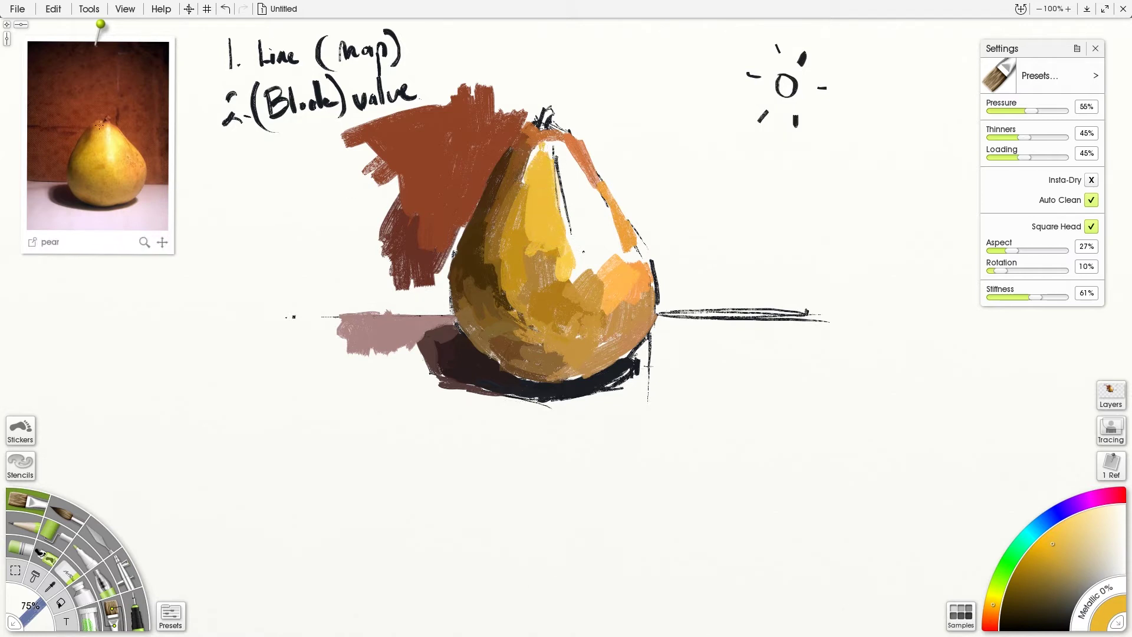
- Paint reference-sampled orange across the pear's neck just below the stem and a light yellow band down the upper right side
click(136, 136)
drag(560, 151, 529, 164)
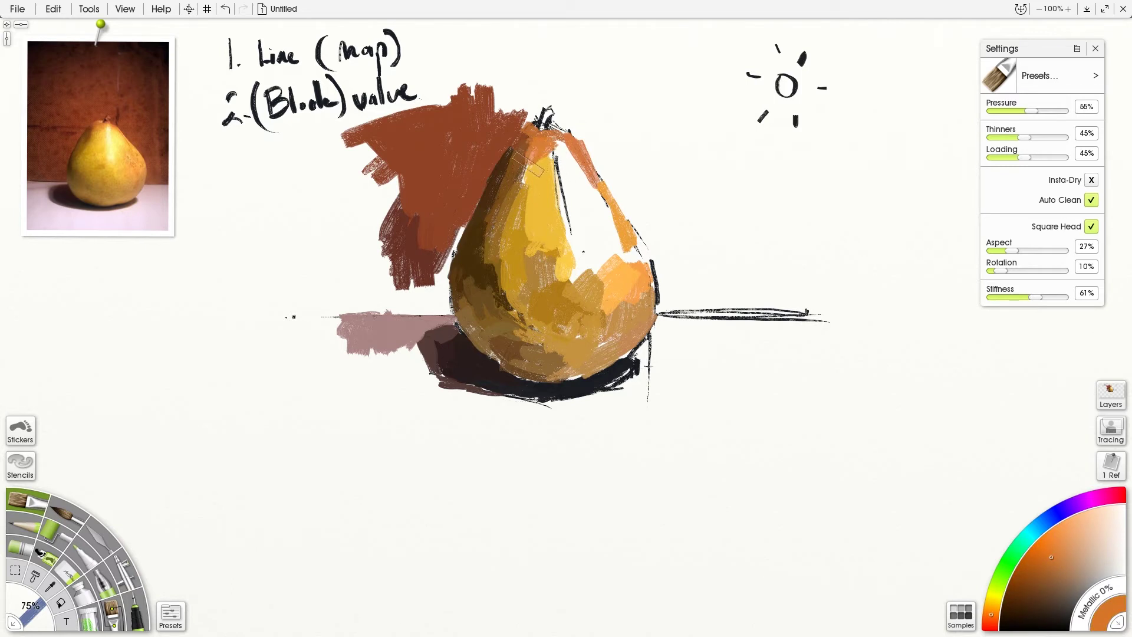
click(117, 137)
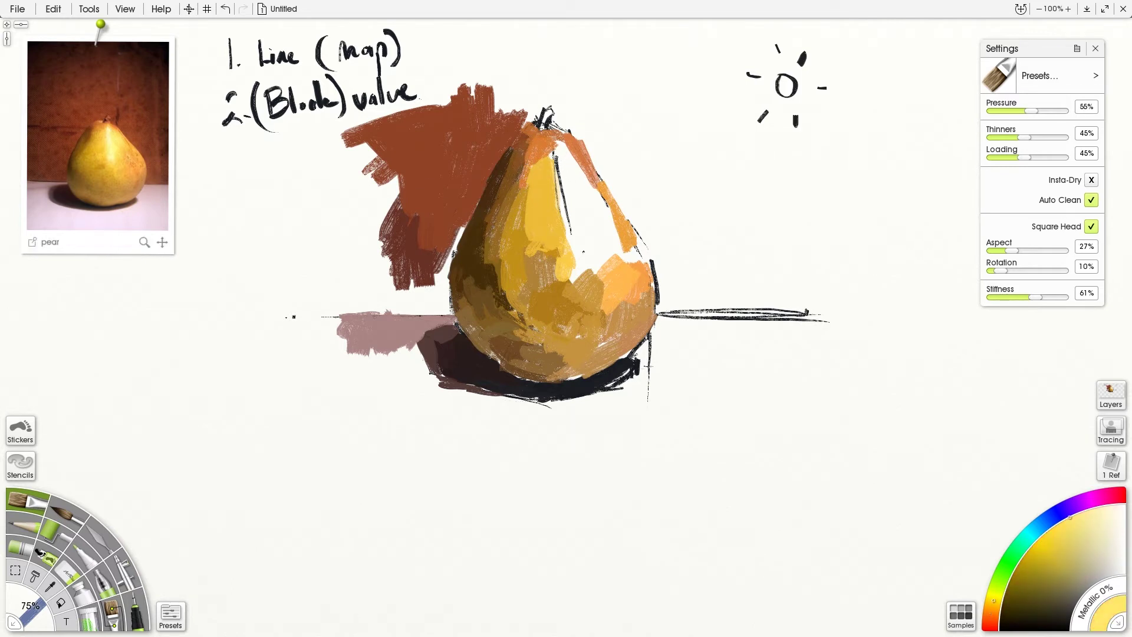
mouse_move(563, 153)
mouse_down()
mouse_move(595, 219)
mouse_move(575, 157)
mouse_move(589, 235)
mouse_move(581, 251)
mouse_up()
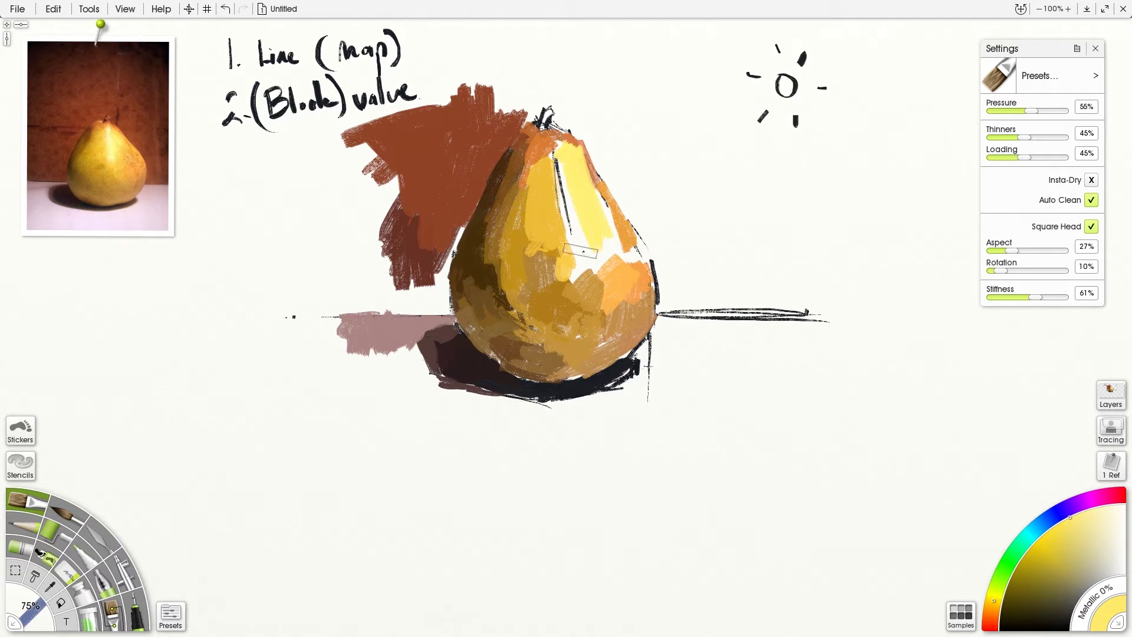
- Sample pale yellow from the reference and paint the near-white highlight streak down the pear's upper centre
click(108, 128)
drag(559, 168, 580, 250)
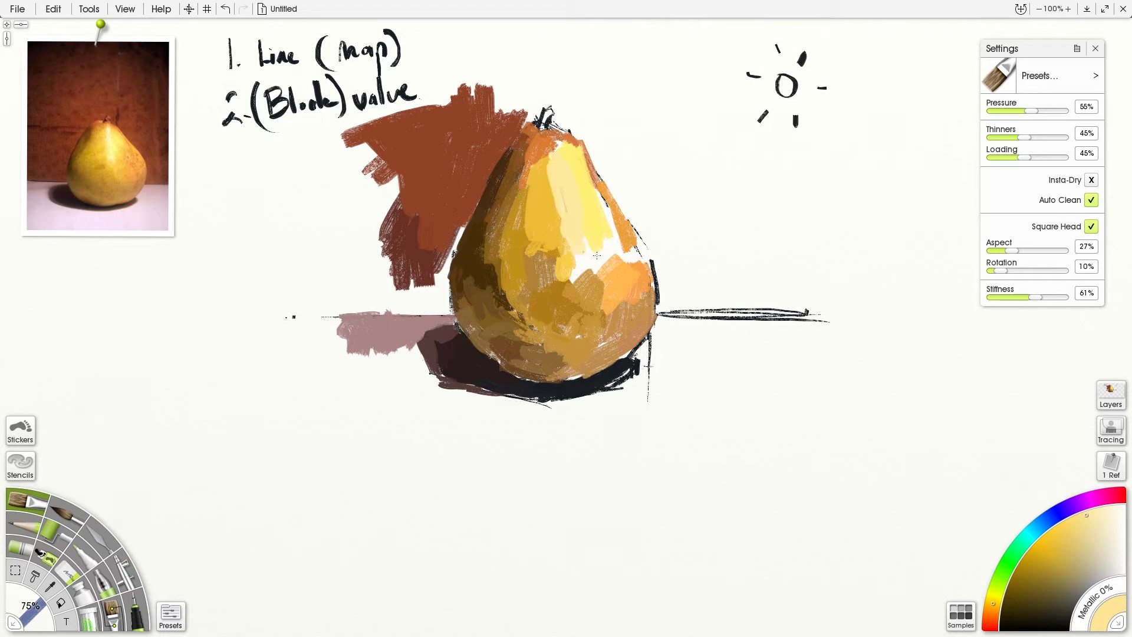
alt+click(578, 243)
drag(558, 160, 573, 229)
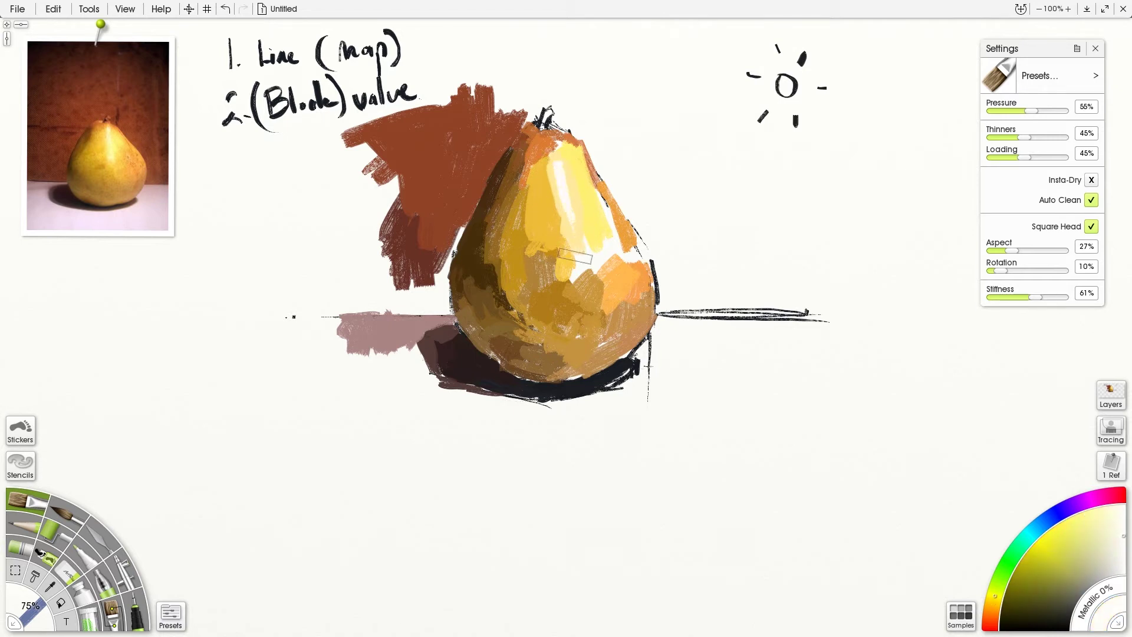
- Fill the remaining white gaps on the pear's right side with golden orange tones sampled from the reference
click(125, 155)
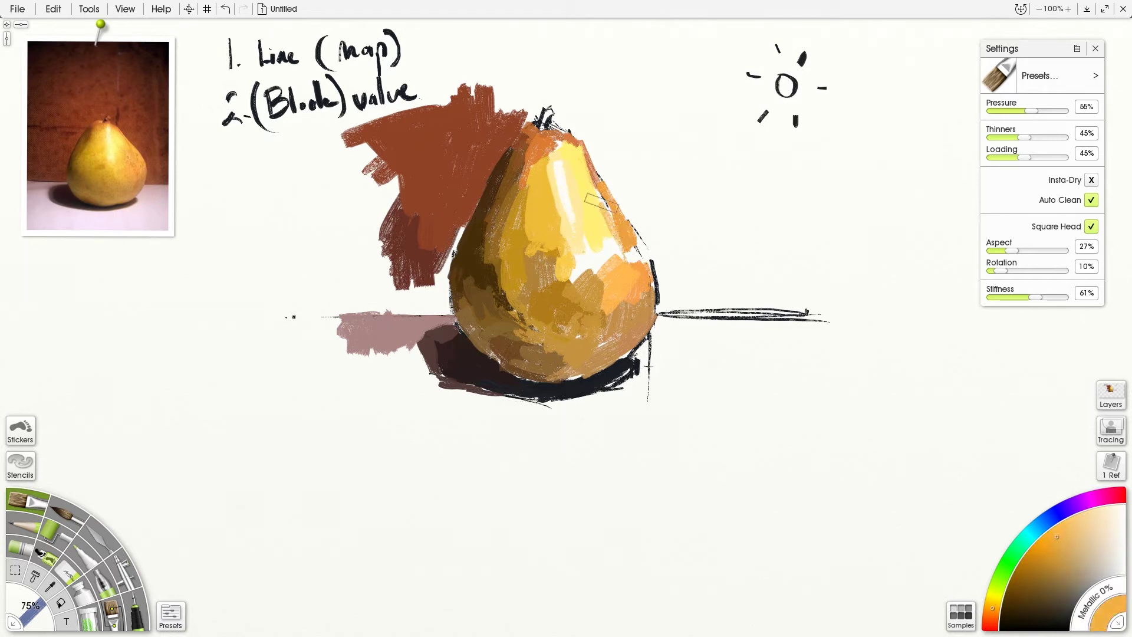
drag(623, 250, 643, 273)
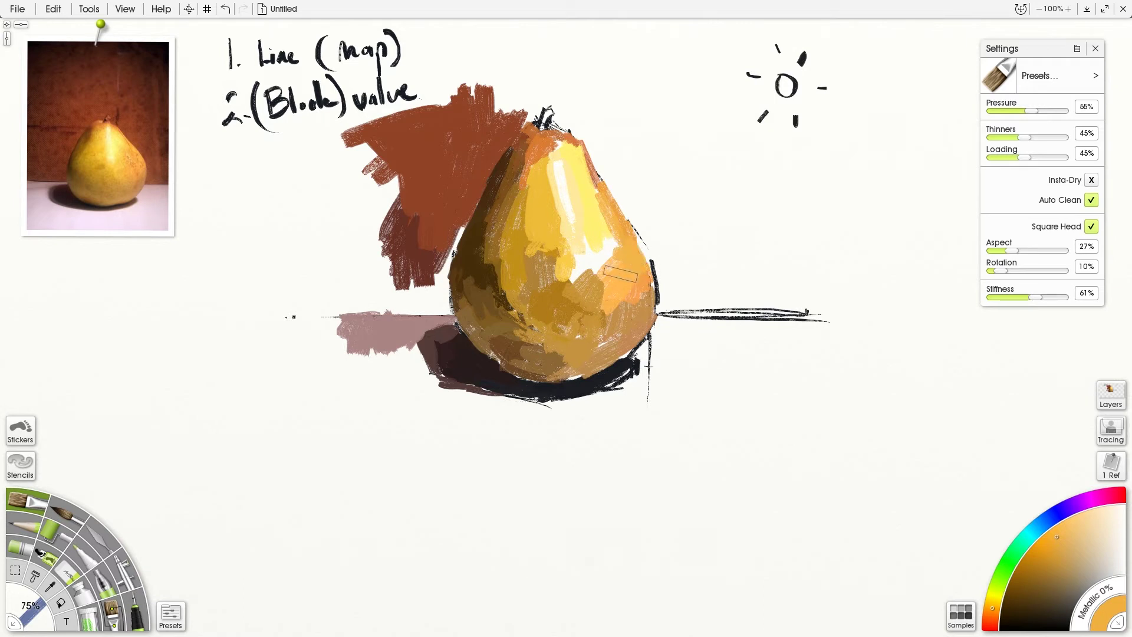
click(122, 169)
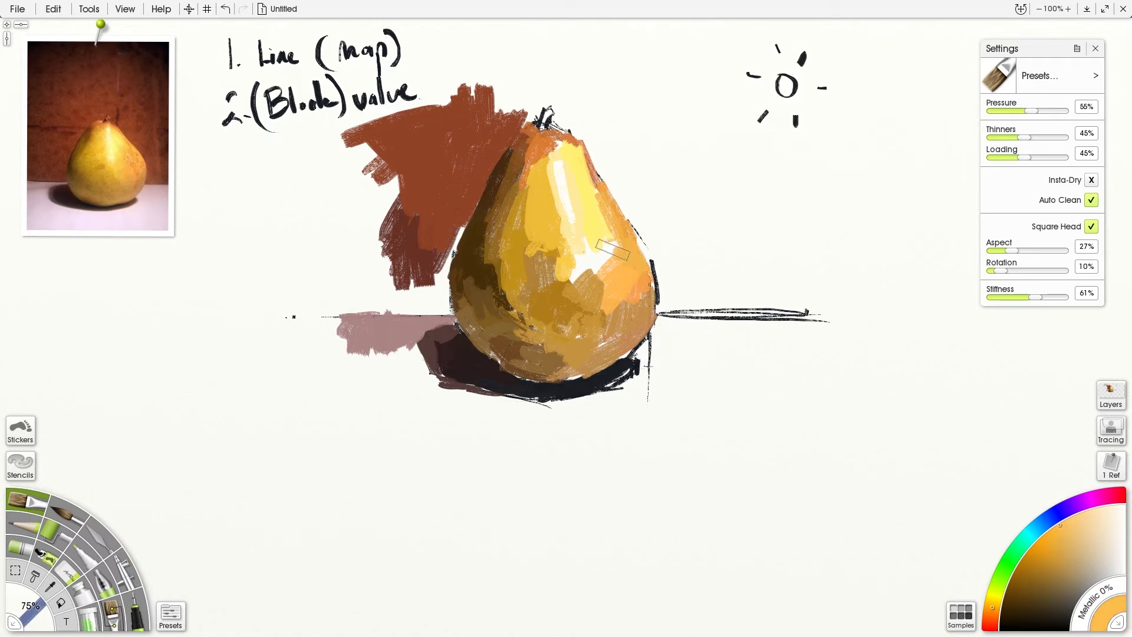
click(119, 170)
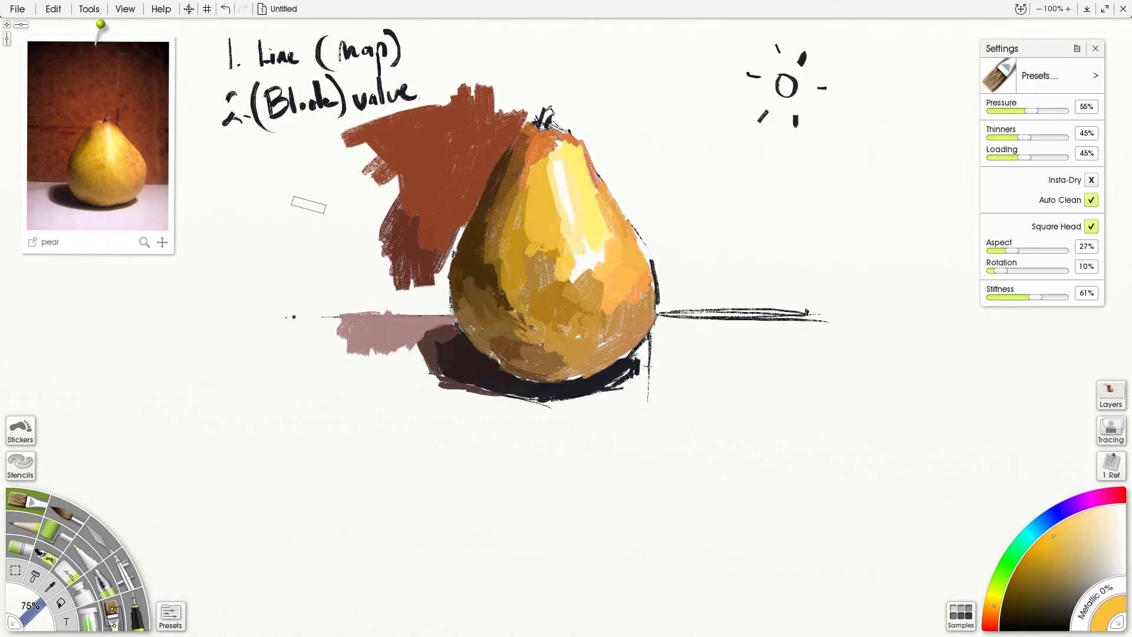
mouse_move(616, 265)
mouse_down()
mouse_move(578, 262)
mouse_move(573, 280)
mouse_move(599, 262)
mouse_up()
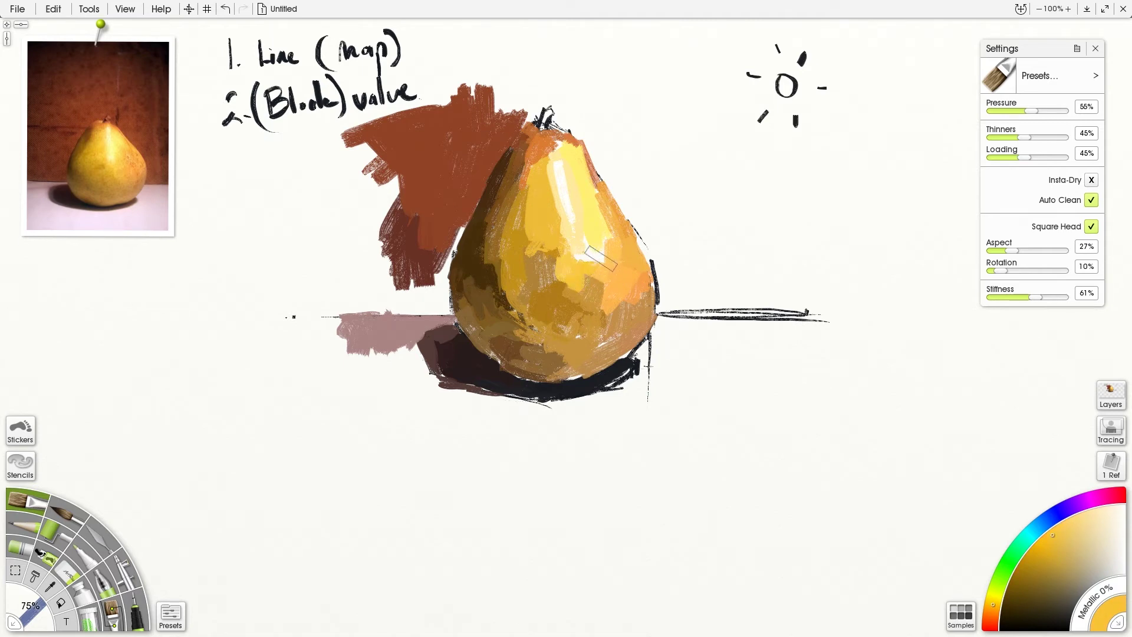
- Block in the table right of the pear with sampled dusty rose at the back edge and light pink in front
click(154, 204)
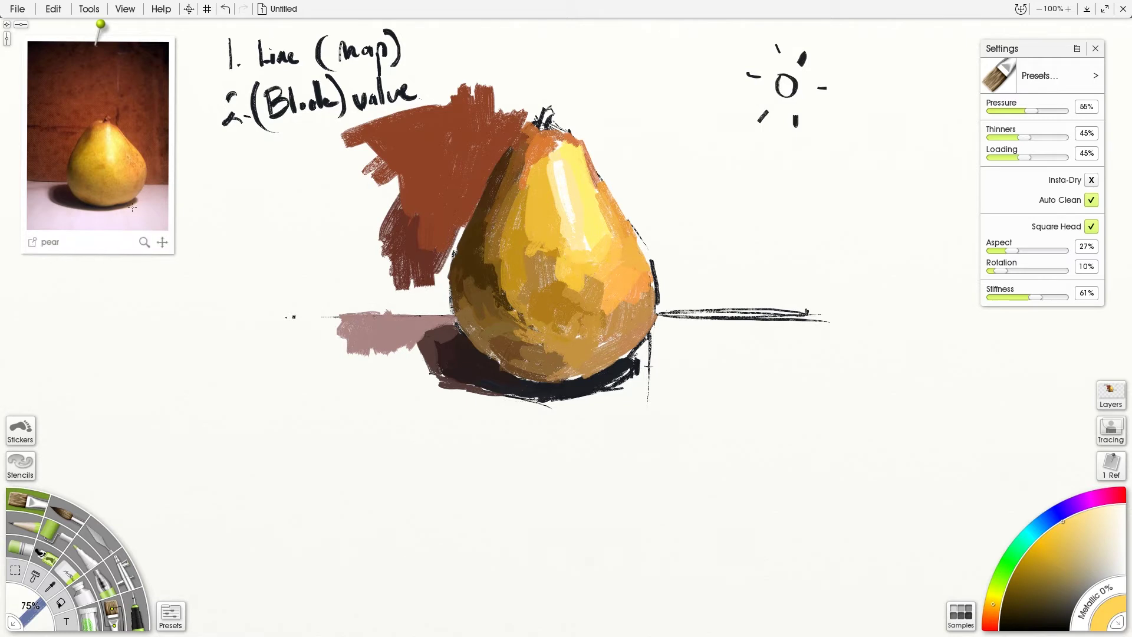
click(147, 192)
mouse_move(671, 318)
mouse_down()
mouse_move(667, 360)
mouse_move(679, 321)
mouse_move(716, 341)
mouse_move(689, 318)
mouse_move(788, 320)
mouse_up()
mouse_move(662, 322)
mouse_down()
mouse_move(647, 355)
mouse_move(664, 326)
mouse_move(633, 354)
mouse_move(664, 343)
mouse_up()
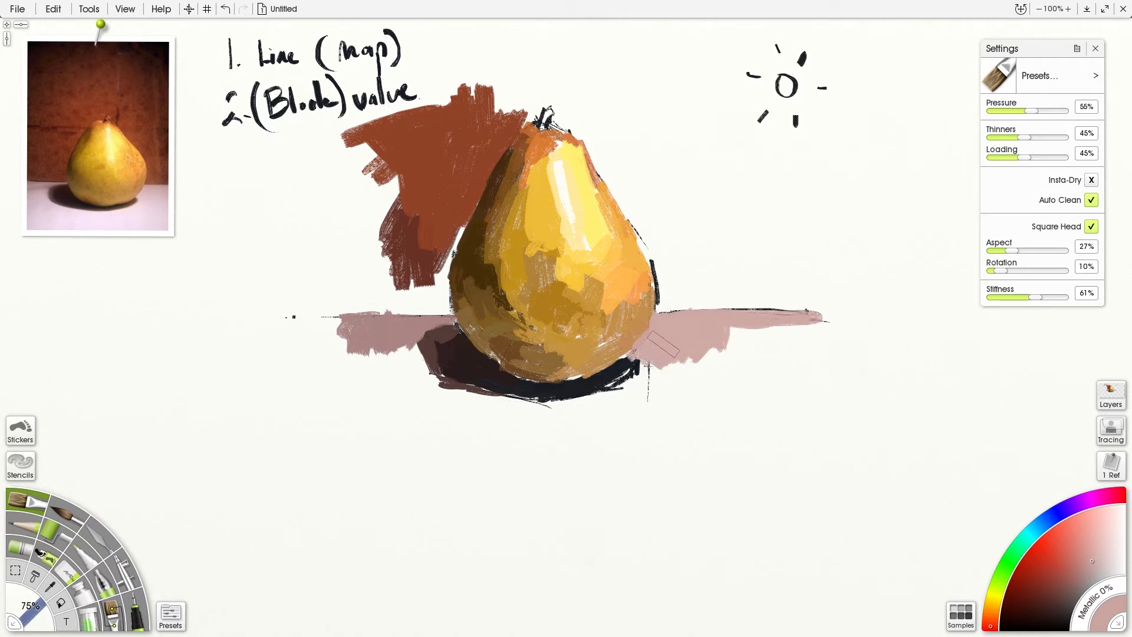
mouse_move(127, 198)
click(143, 199)
mouse_move(642, 347)
mouse_down()
mouse_move(660, 354)
mouse_move(652, 379)
mouse_move(784, 339)
mouse_move(743, 377)
mouse_move(721, 326)
mouse_move(774, 372)
mouse_move(749, 348)
mouse_move(740, 404)
mouse_up()
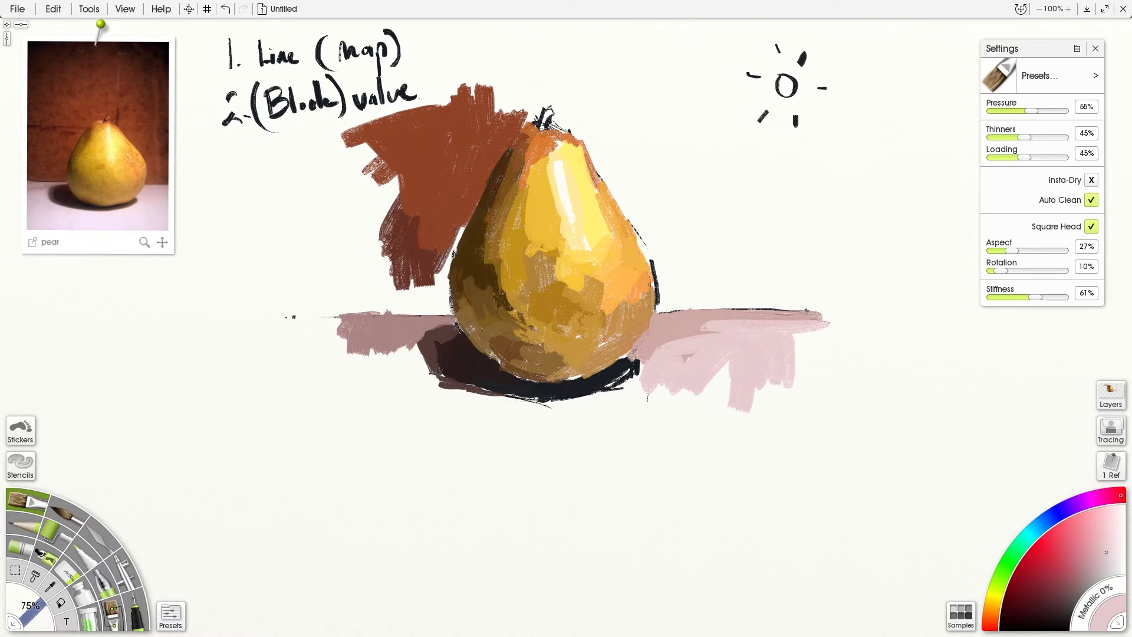
- Block in the table with sampled greyish mauve left of the pear and pale lilac across the foreground beneath the shadow
click(131, 227)
mouse_move(440, 360)
mouse_down()
mouse_move(377, 407)
mouse_move(356, 348)
mouse_move(327, 345)
mouse_move(339, 389)
mouse_move(304, 322)
mouse_move(350, 365)
mouse_up()
mouse_move(393, 398)
mouse_down()
mouse_move(424, 394)
mouse_move(426, 380)
mouse_move(375, 431)
mouse_up()
click(85, 218)
mouse_move(555, 439)
mouse_down()
mouse_move(652, 377)
mouse_move(581, 457)
mouse_move(584, 498)
mouse_move(554, 442)
mouse_up()
mouse_move(435, 395)
mouse_down()
mouse_move(543, 407)
mouse_move(413, 430)
mouse_move(551, 427)
mouse_move(528, 418)
mouse_move(636, 395)
mouse_up()
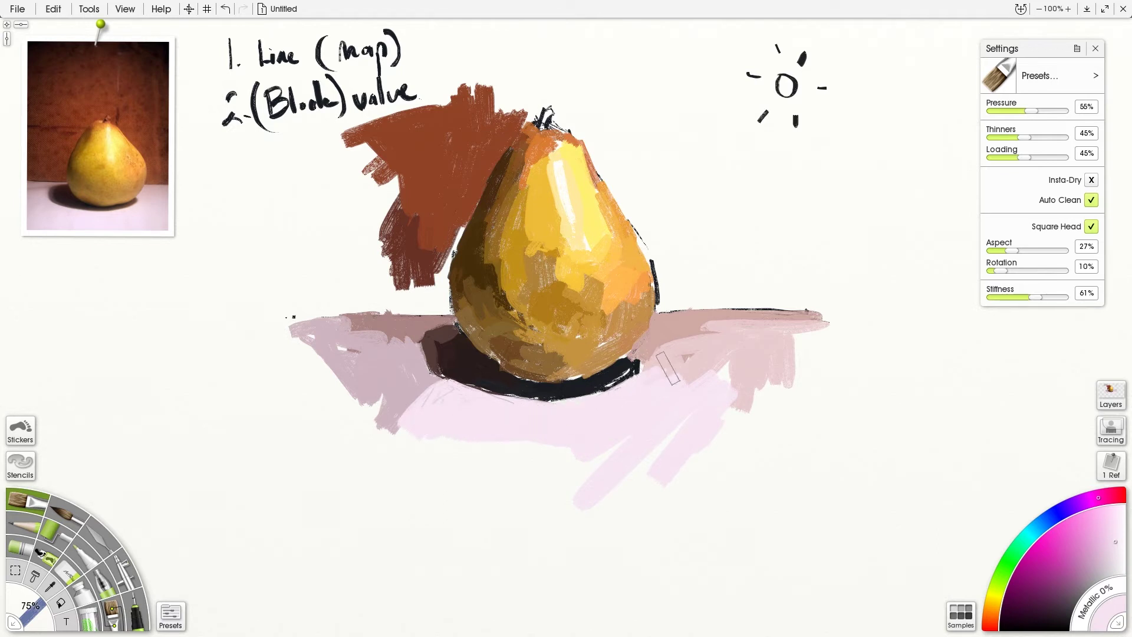
alt+click(118, 215)
mouse_move(333, 366)
mouse_down()
mouse_move(359, 425)
mouse_move(412, 405)
mouse_move(348, 413)
mouse_move(286, 387)
mouse_up()
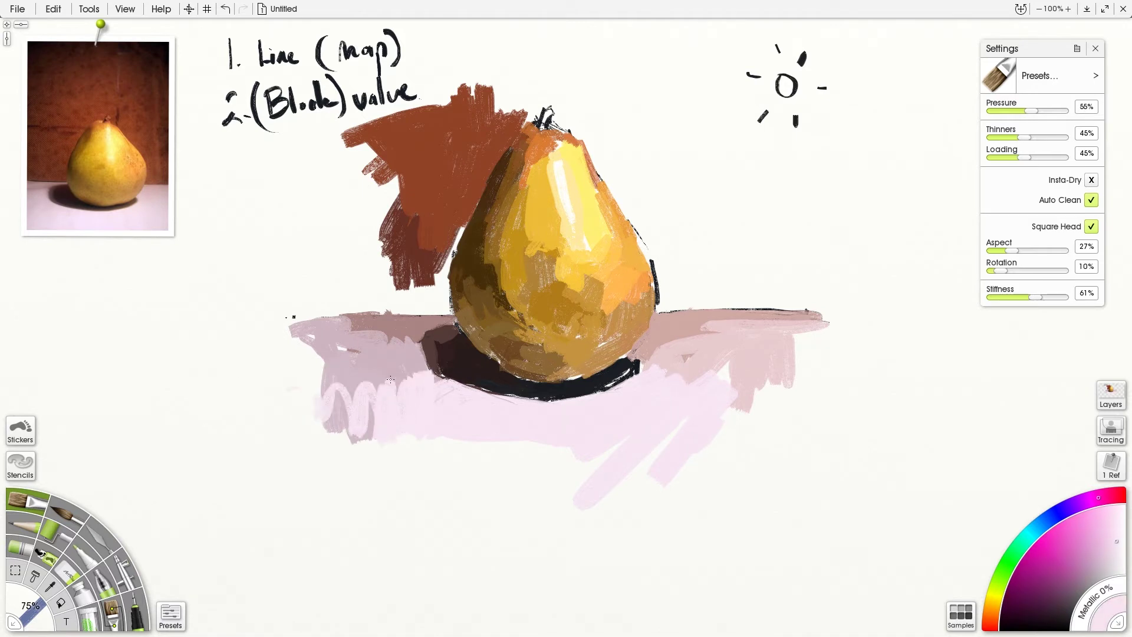
- Extend the table with sampled dusty pink on the far right and sampled mauve at the back left
click(154, 200)
mouse_move(720, 371)
mouse_down()
mouse_move(773, 407)
mouse_move(811, 359)
mouse_move(829, 389)
mouse_up()
alt+click(654, 375)
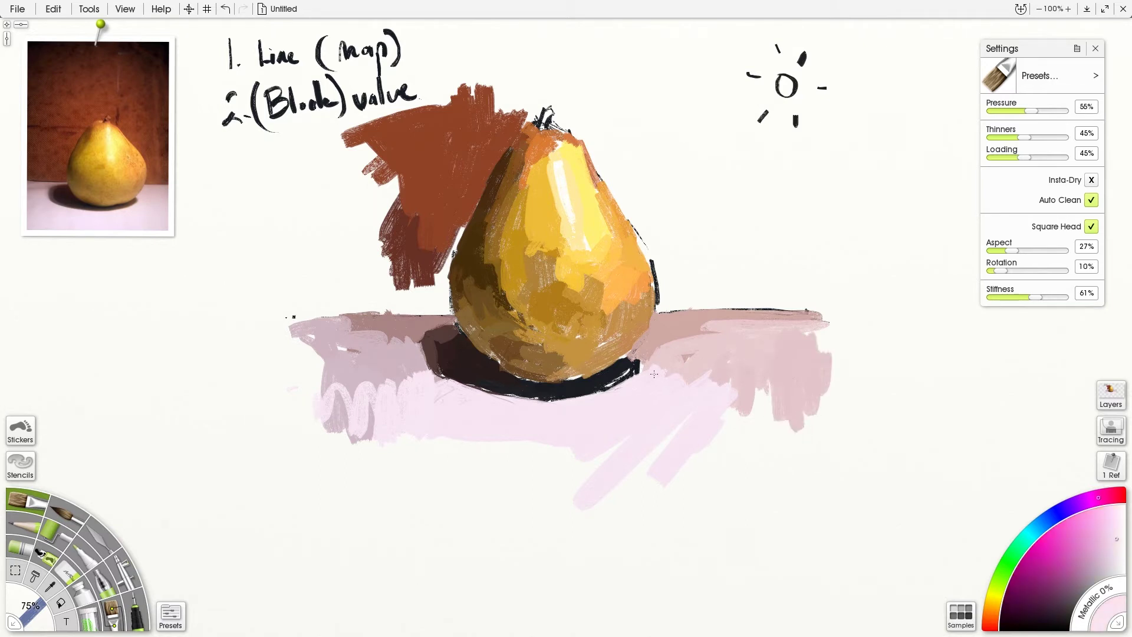
alt+click(665, 358)
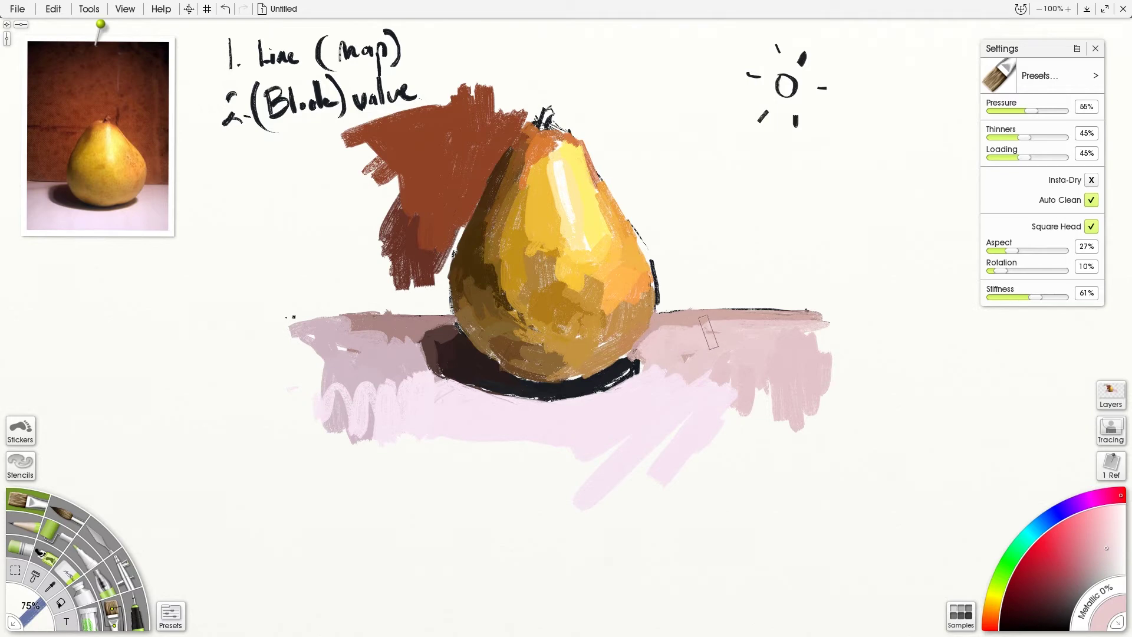
drag(836, 331, 842, 334)
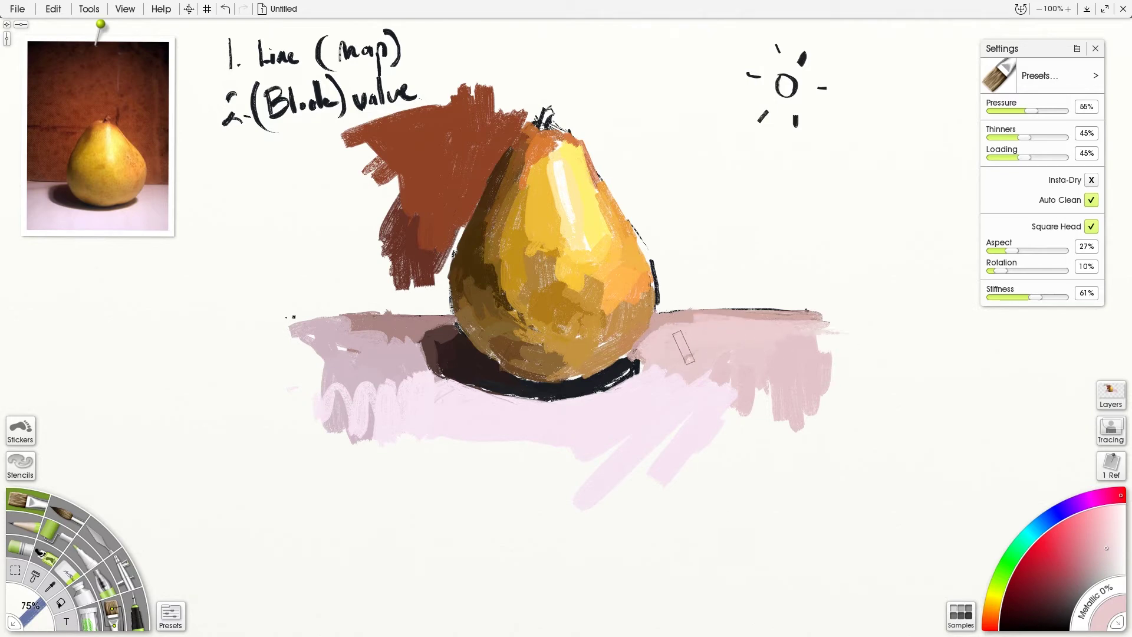
click(33, 190)
mouse_move(325, 348)
mouse_down()
mouse_move(298, 356)
mouse_move(308, 341)
mouse_move(302, 355)
mouse_move(386, 351)
mouse_move(278, 331)
mouse_move(357, 319)
mouse_move(274, 320)
mouse_move(398, 334)
mouse_up()
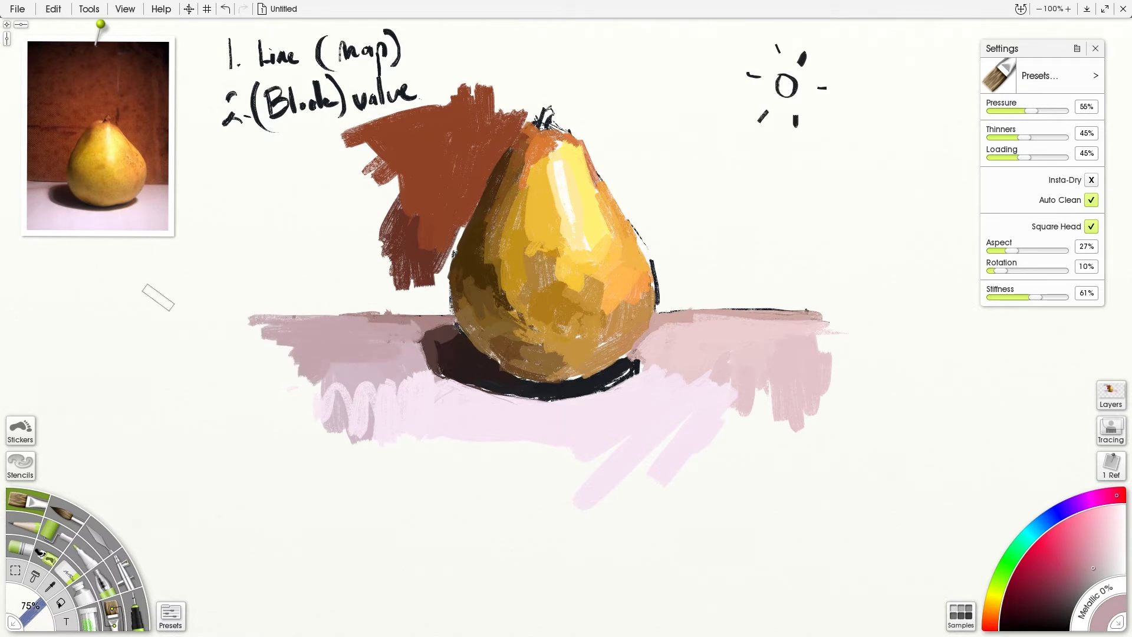
- Streak a darker sampled mauve-brown along the table's back edge on both sides and extend the pale lilac foreground to the left
click(51, 184)
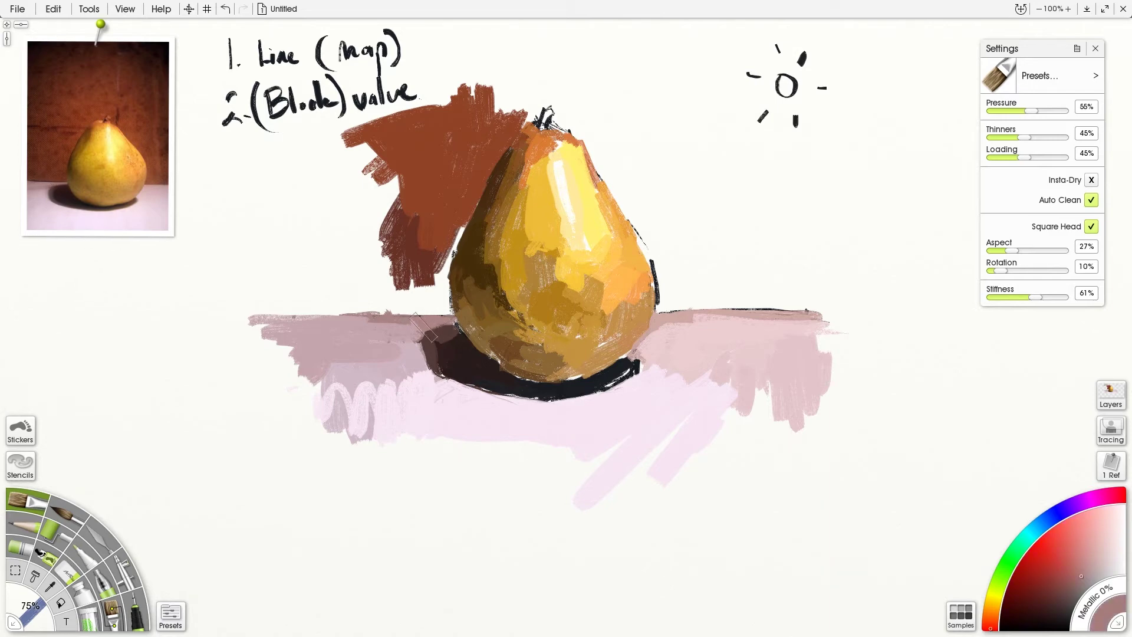
drag(411, 324, 233, 324)
mouse_move(675, 313)
mouse_down()
mouse_move(665, 307)
mouse_move(820, 308)
mouse_up()
alt+click(353, 398)
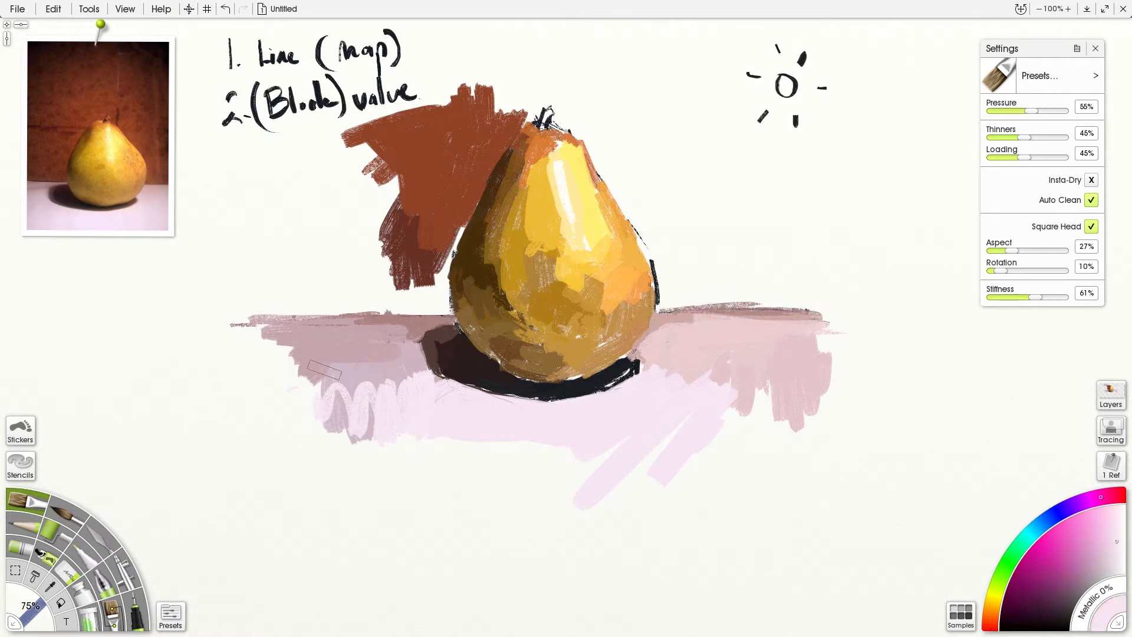
mouse_move(353, 409)
mouse_down()
mouse_move(352, 434)
mouse_move(336, 423)
mouse_move(303, 443)
mouse_move(298, 373)
mouse_move(304, 387)
mouse_move(309, 371)
mouse_move(369, 394)
mouse_move(364, 366)
mouse_move(404, 364)
mouse_move(399, 353)
mouse_move(415, 383)
mouse_move(412, 355)
mouse_move(426, 372)
mouse_move(413, 345)
mouse_move(393, 346)
mouse_move(429, 389)
mouse_move(583, 400)
mouse_up()
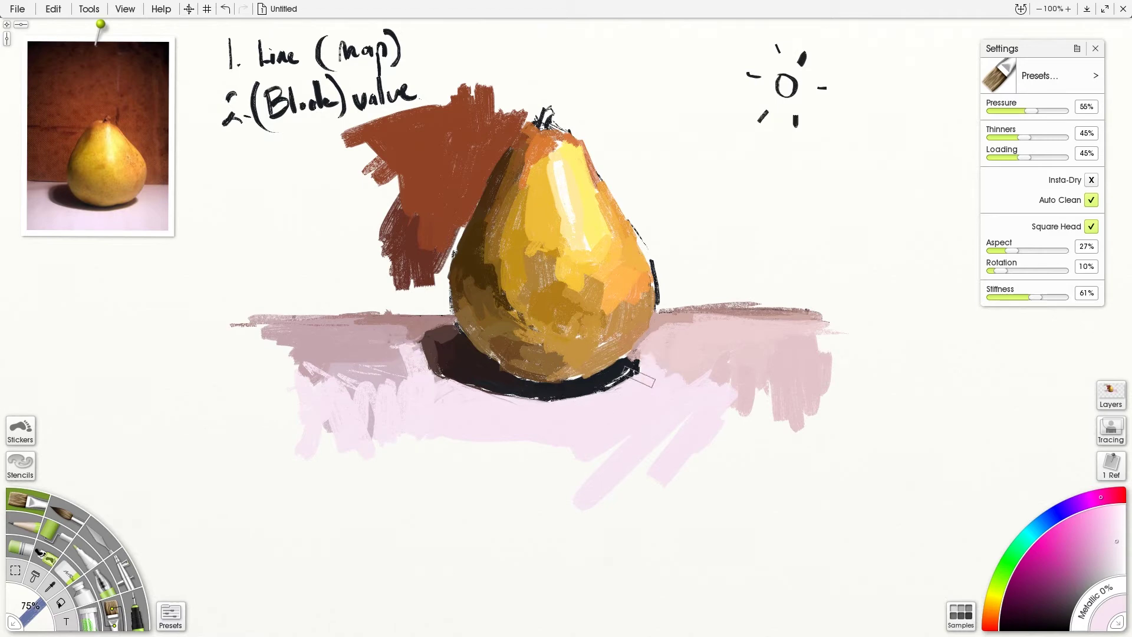
- Refine the pear's cast shadow with sampled dark browns, covering its right end, lower left edge and the contact line under the pear
alt+click(100, 89)
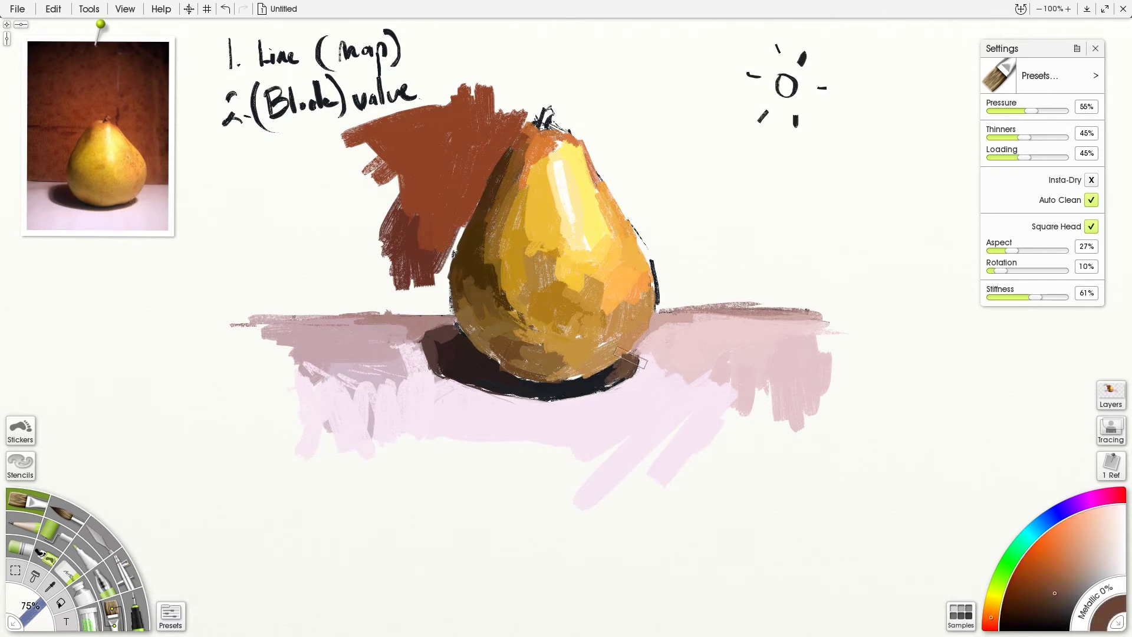
alt+click(135, 202)
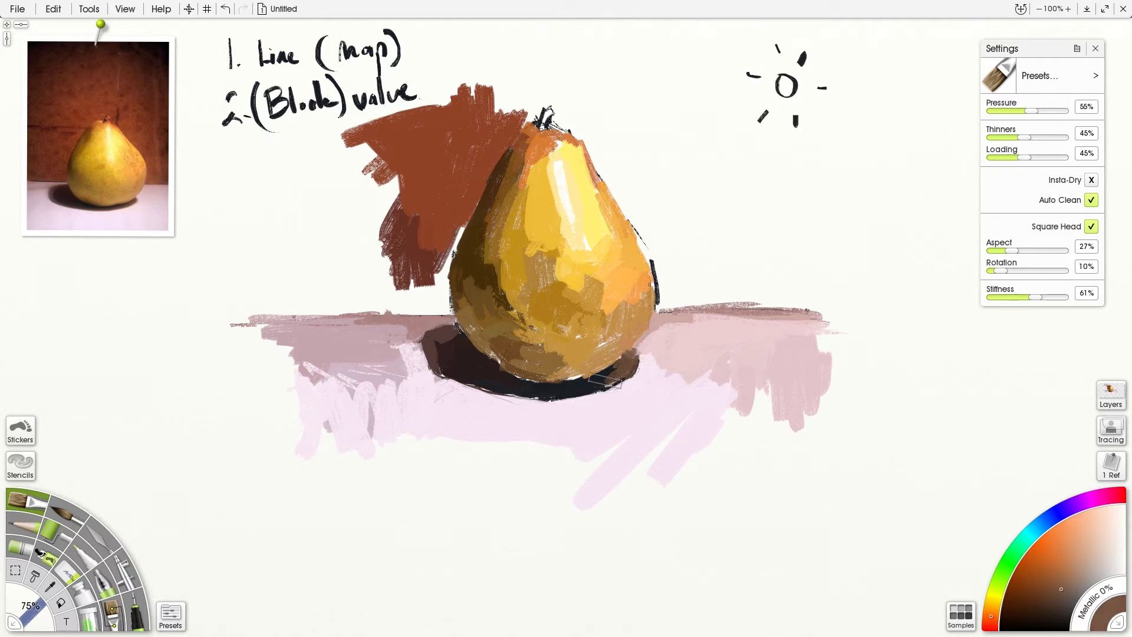
alt+click(116, 207)
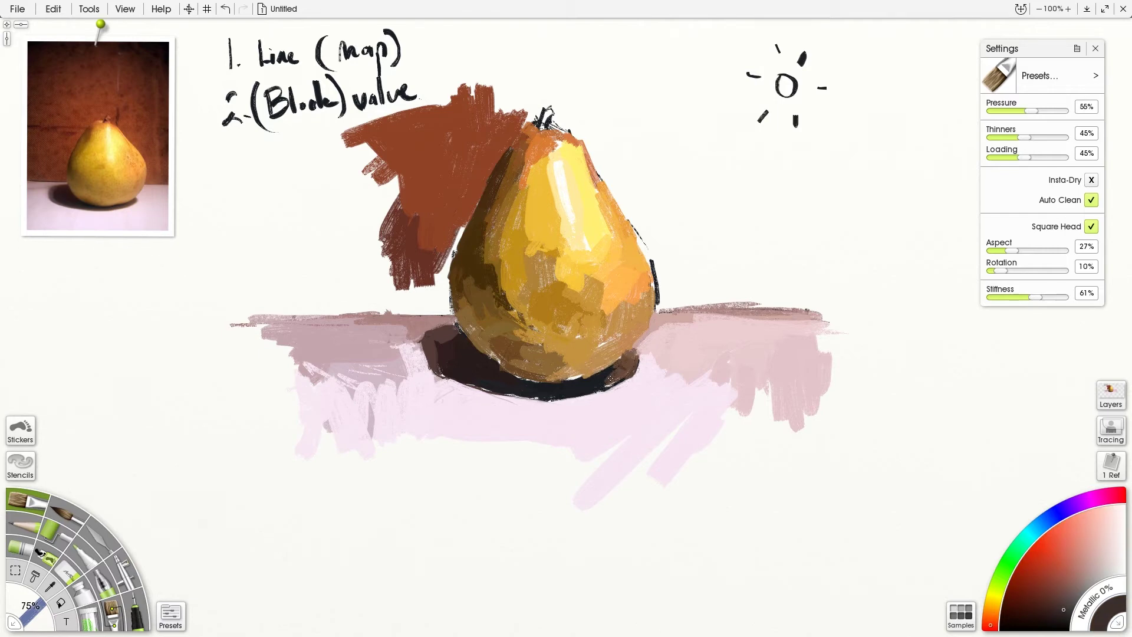
click(1051, 517)
click(990, 624)
alt+click(627, 367)
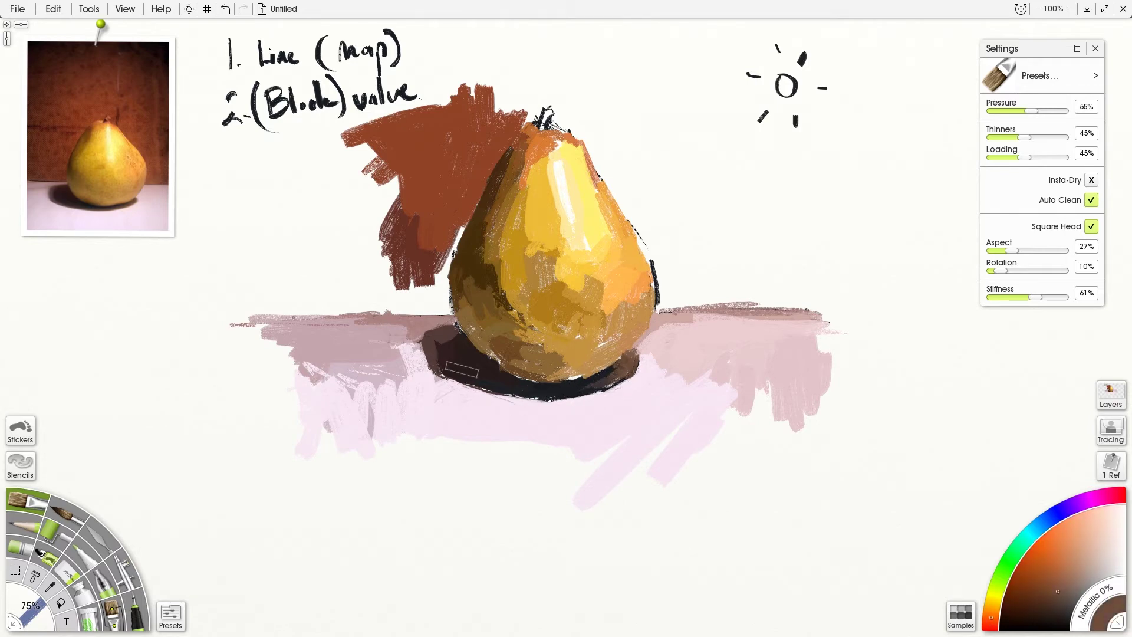
alt+click(451, 378)
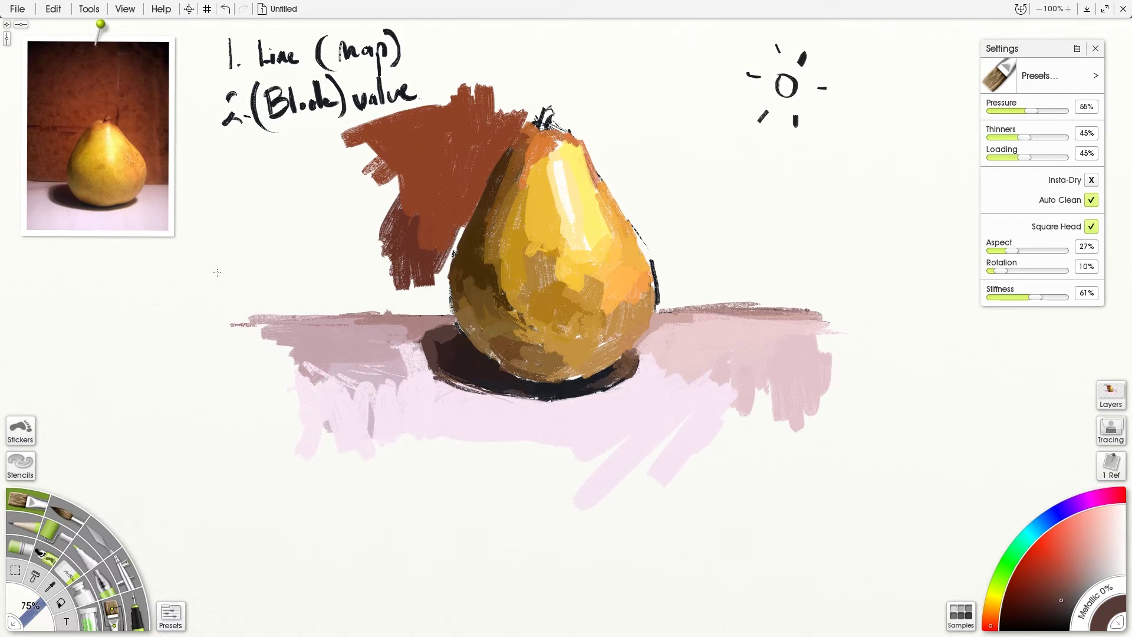
alt+click(94, 204)
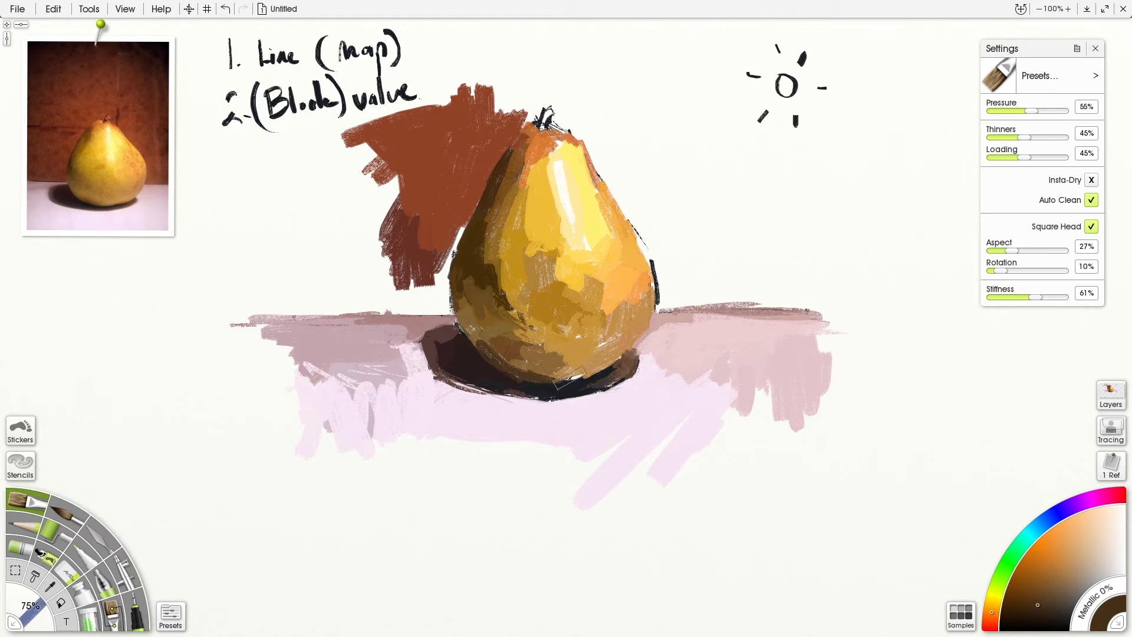
- Sample tan and orange from the reference, then dab orange spots on the pear's right bulge and along its right edge
click(127, 189)
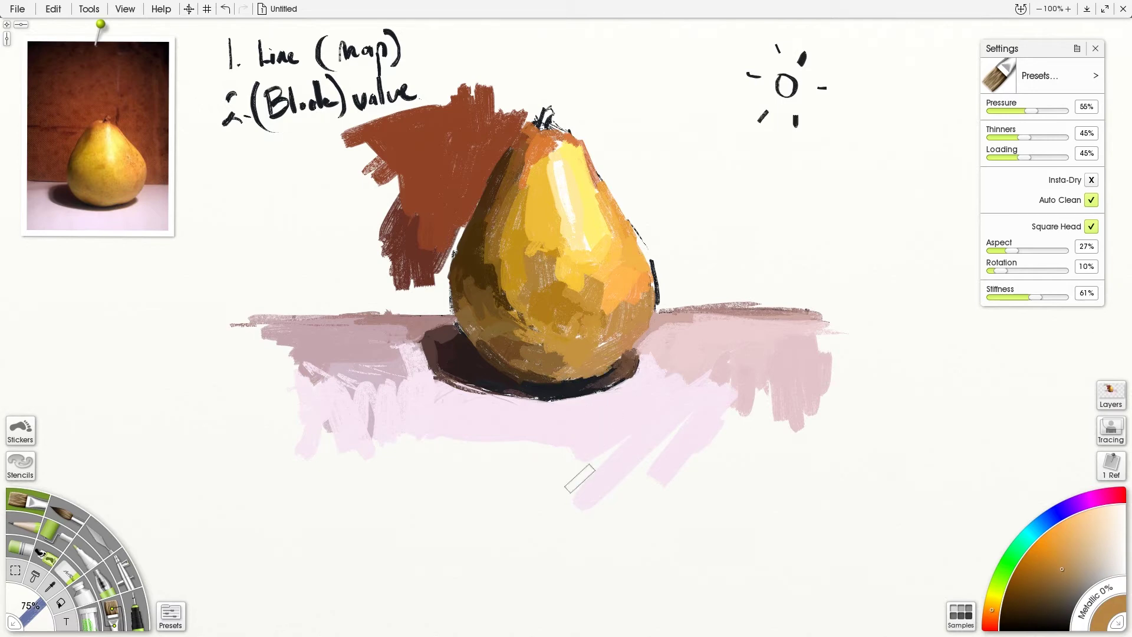
click(136, 168)
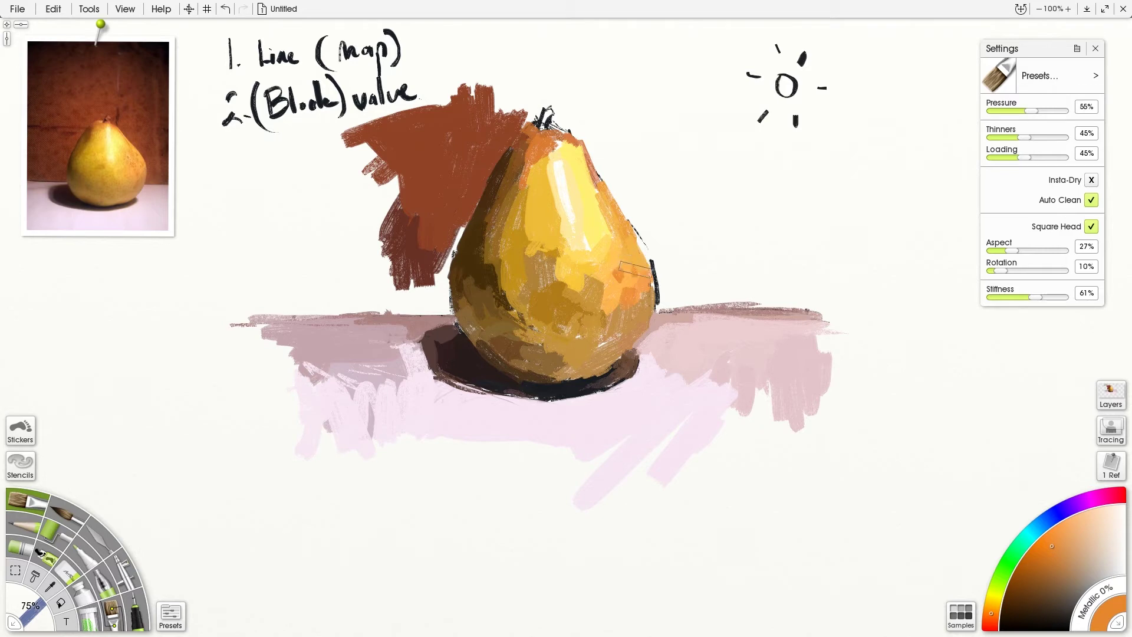
drag(625, 238, 655, 297)
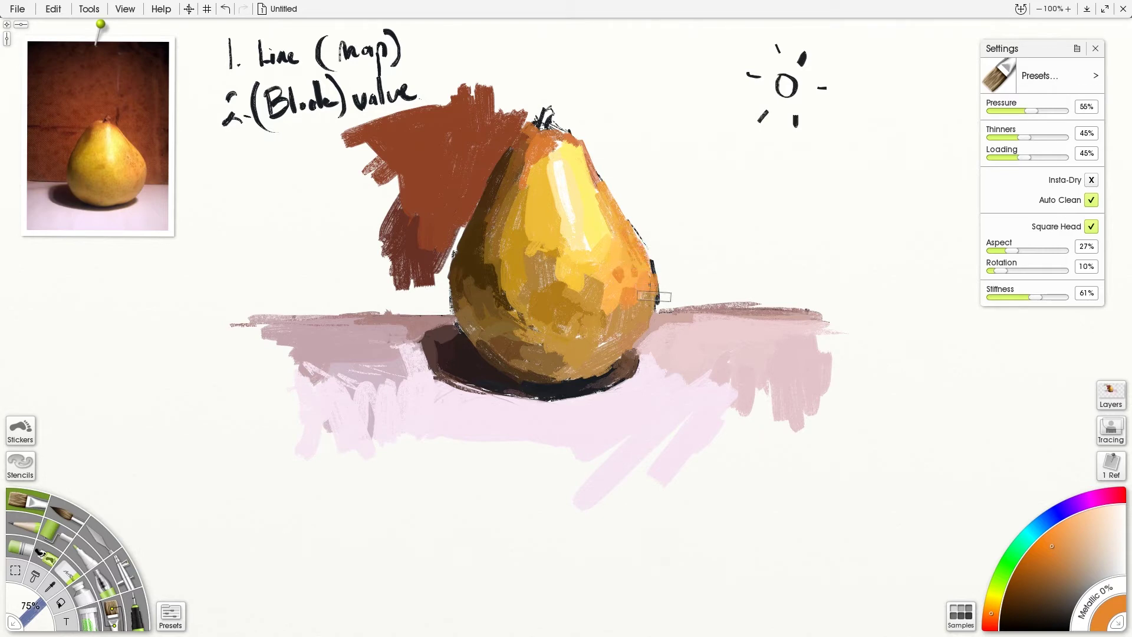
- Sample browns and a reddish tone from the reference, then paint small dark and reddish dabs on the pear's stem
click(69, 162)
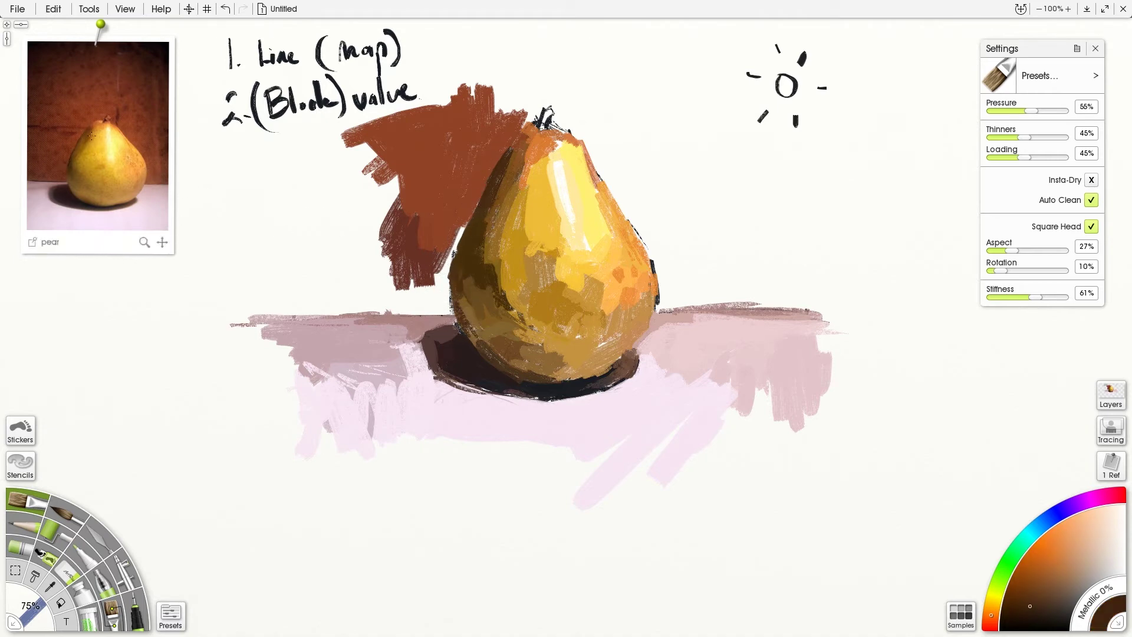
click(152, 171)
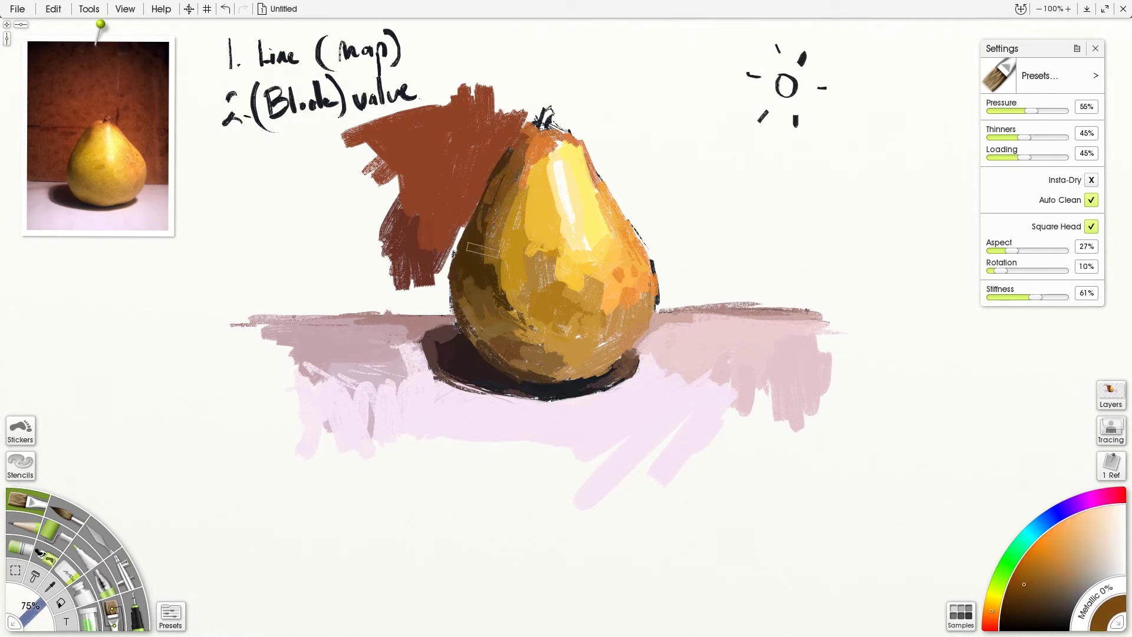
click(100, 121)
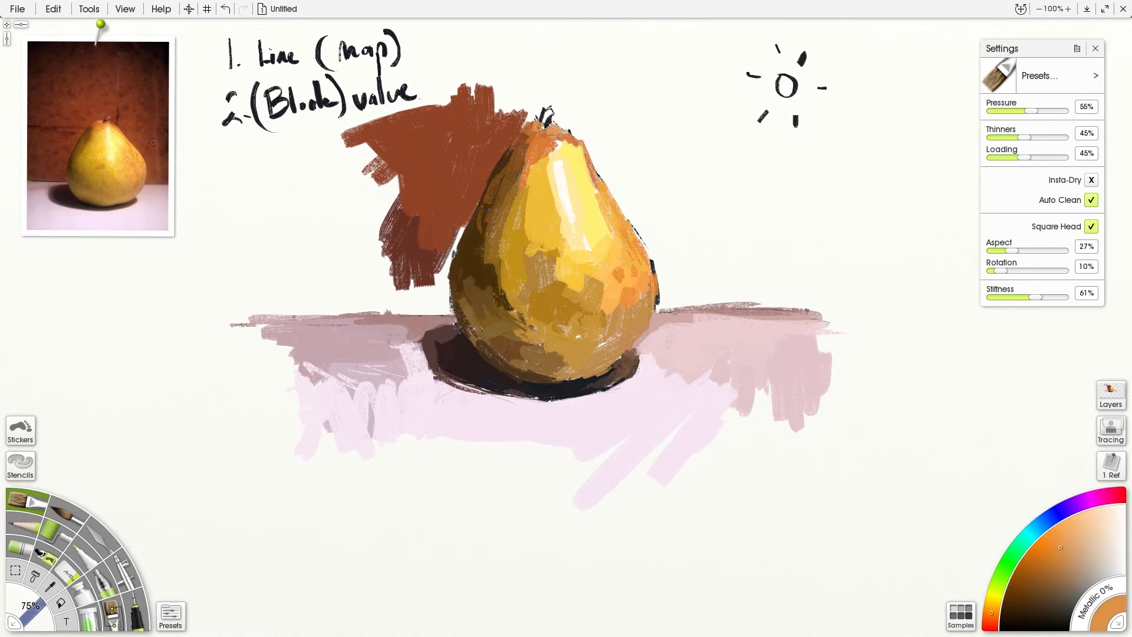
click(106, 121)
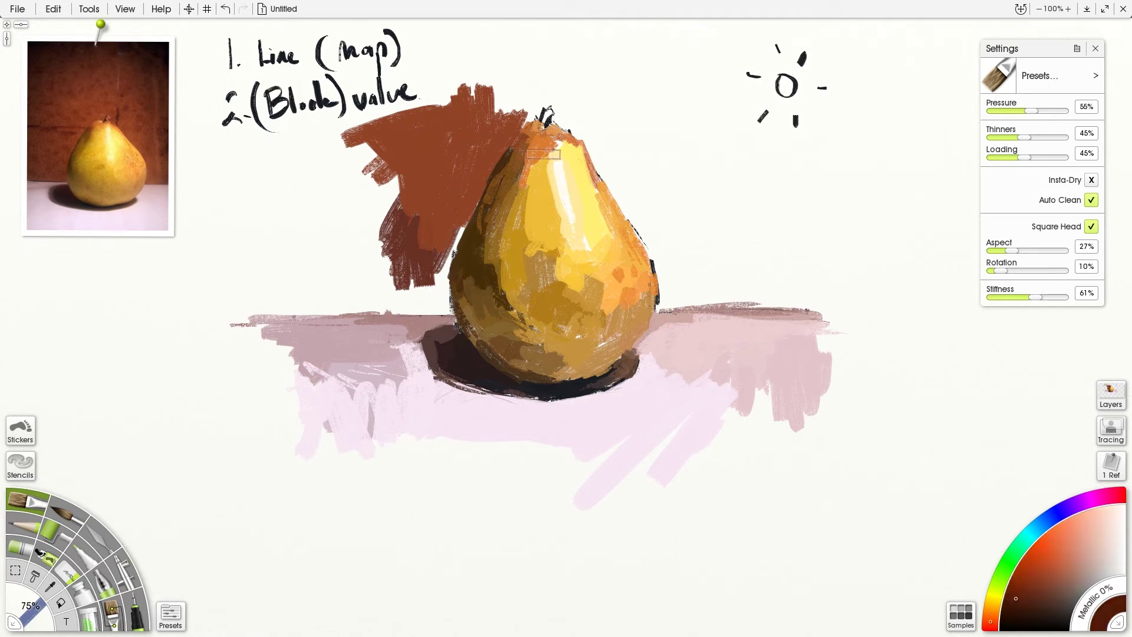
drag(549, 118, 545, 125)
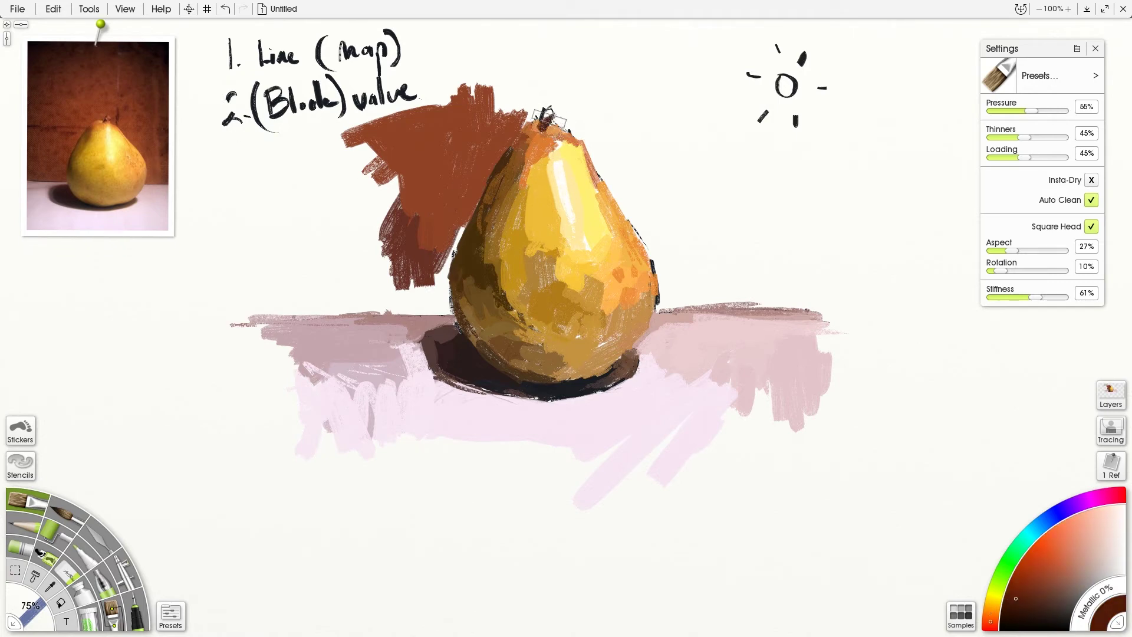
click(106, 120)
drag(555, 116, 548, 115)
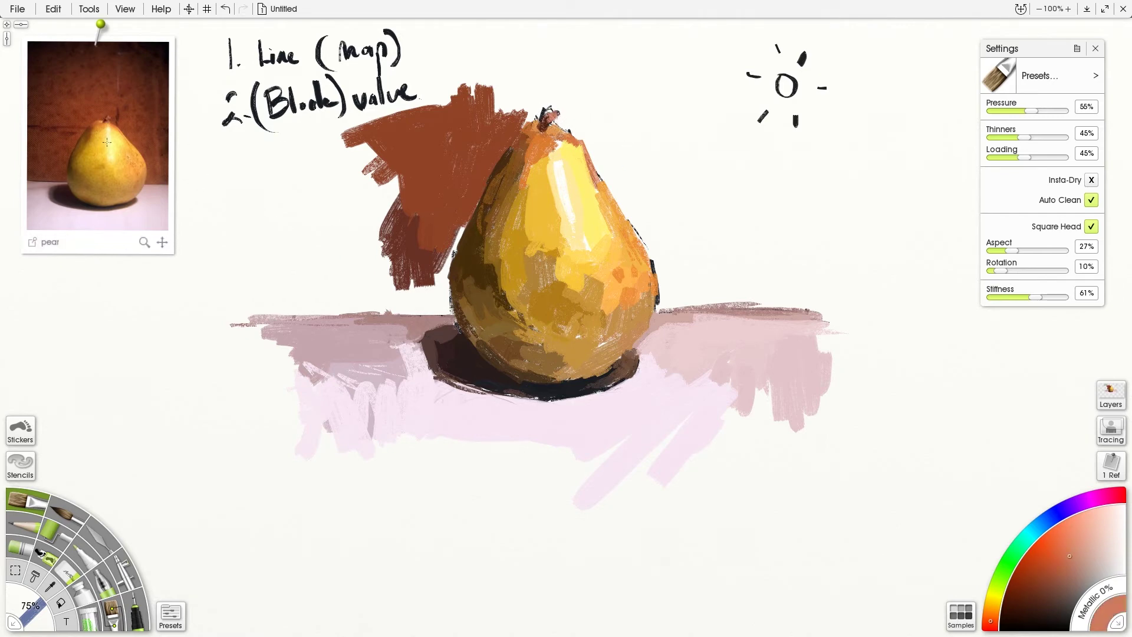
- Block in sampled red-brown background beside the pear's upper right and darker brown just above the table on that side
click(136, 77)
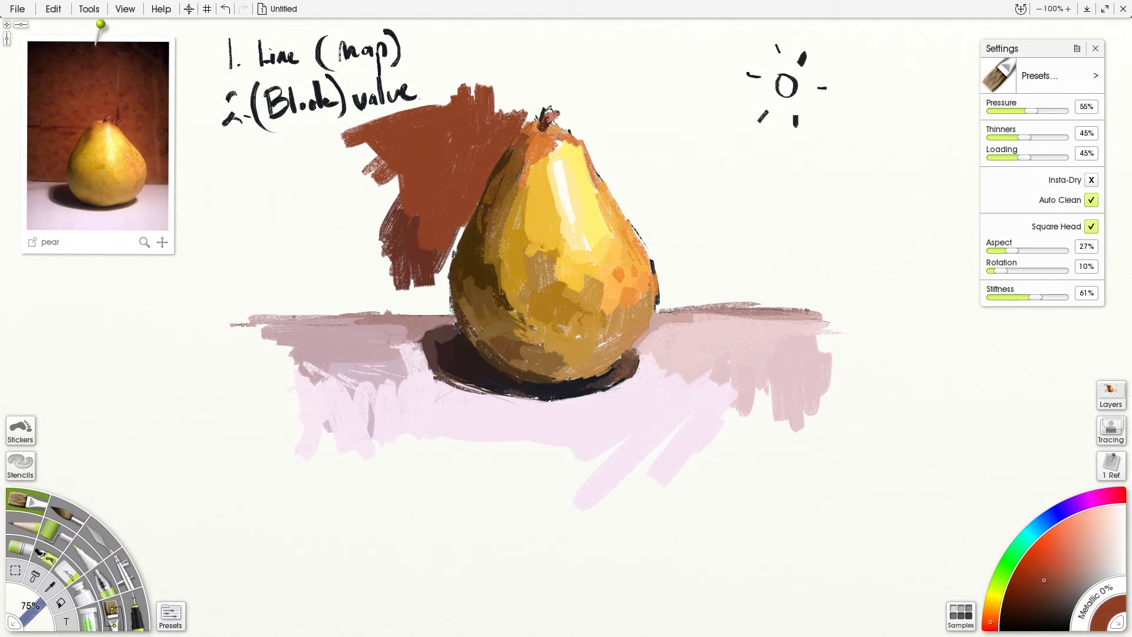
mouse_move(581, 107)
mouse_down()
mouse_move(561, 121)
mouse_move(585, 136)
mouse_move(588, 100)
mouse_move(605, 83)
mouse_move(613, 183)
mouse_move(573, 125)
mouse_move(631, 211)
mouse_move(610, 158)
mouse_move(646, 204)
mouse_move(642, 106)
mouse_move(648, 212)
mouse_move(625, 89)
mouse_move(610, 141)
mouse_up()
mouse_move(78, 155)
click(33, 160)
mouse_move(684, 227)
mouse_down()
mouse_move(717, 230)
mouse_move(722, 289)
mouse_move(742, 297)
mouse_move(688, 301)
mouse_move(758, 304)
mouse_move(676, 303)
mouse_move(782, 312)
mouse_move(763, 299)
mouse_move(679, 295)
mouse_up()
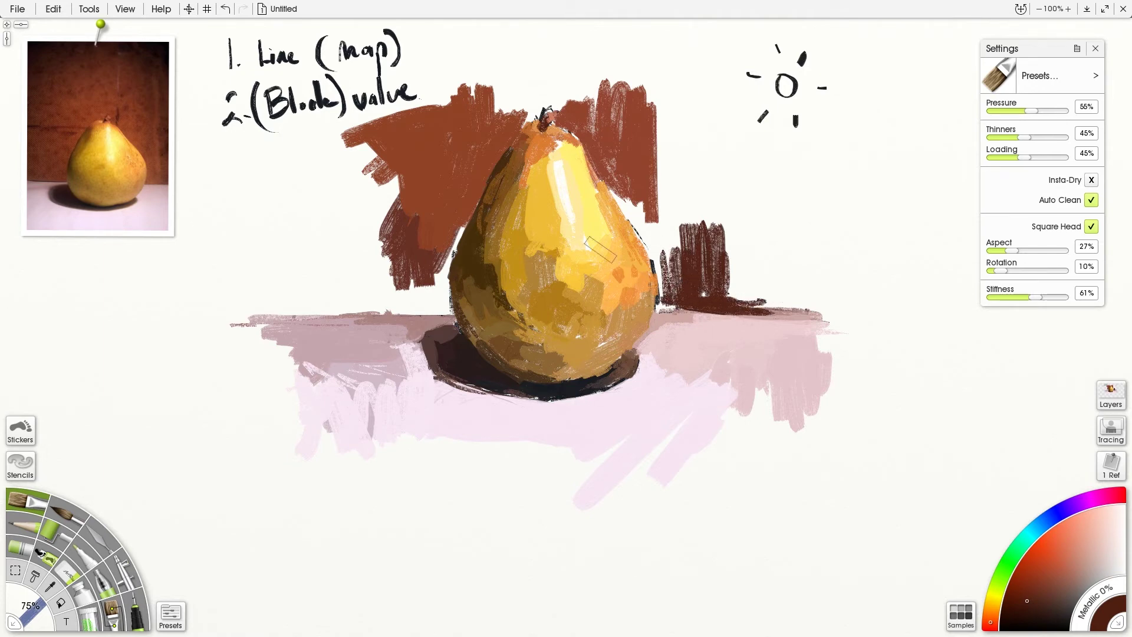
- Fill the gaps in the background left of the pear with sampled red-browns and touch up the pear's dark left edge
alt+click(135, 83)
mouse_move(375, 204)
mouse_down()
mouse_move(369, 283)
mouse_move(434, 275)
mouse_move(448, 236)
mouse_move(449, 250)
mouse_up()
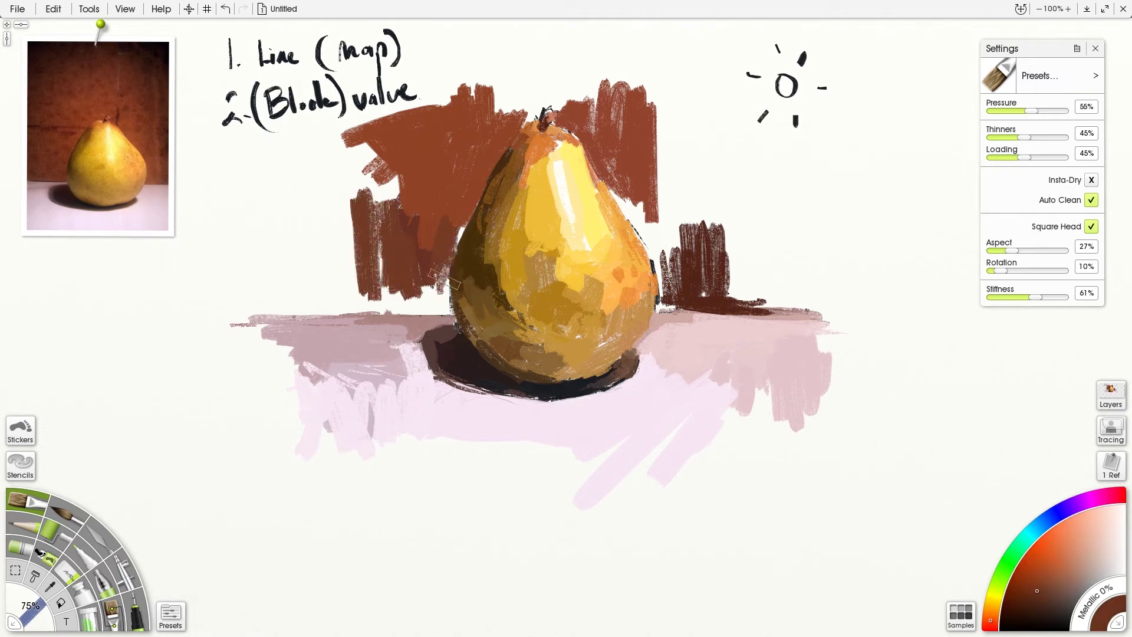
click(68, 168)
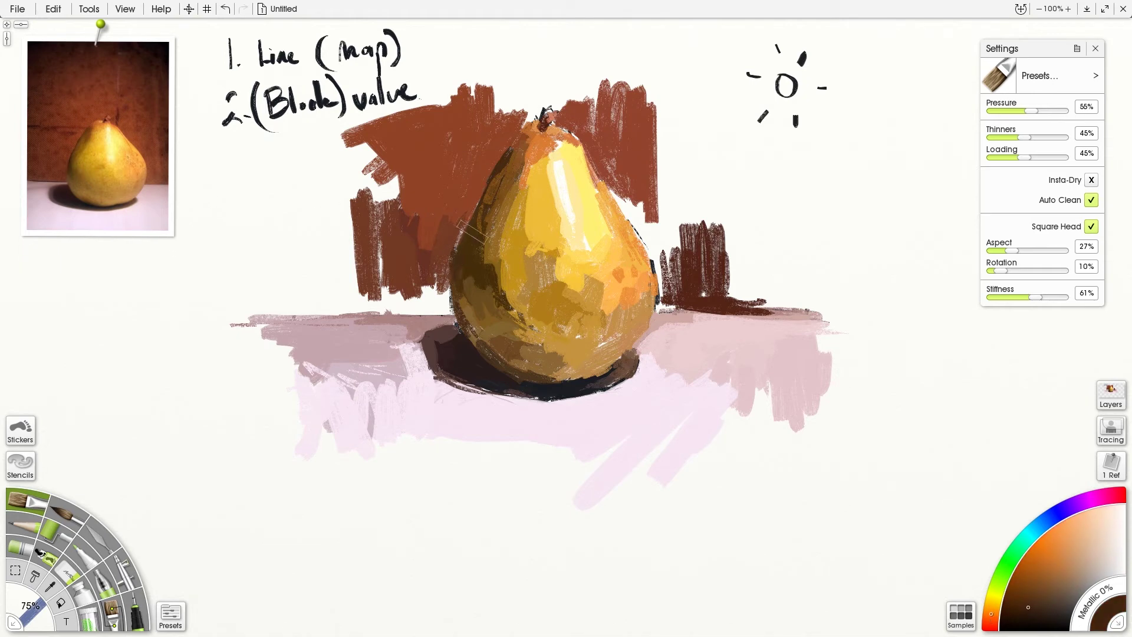
mouse_move(453, 277)
mouse_down()
mouse_move(451, 308)
mouse_move(451, 282)
mouse_up()
click(150, 177)
mouse_move(407, 165)
mouse_down()
mouse_move(402, 196)
mouse_move(360, 218)
mouse_up()
drag(378, 142, 338, 227)
- Fill the background right of the pear with sampled red-brown, joining the upper patch to the dark area above the table
click(69, 125)
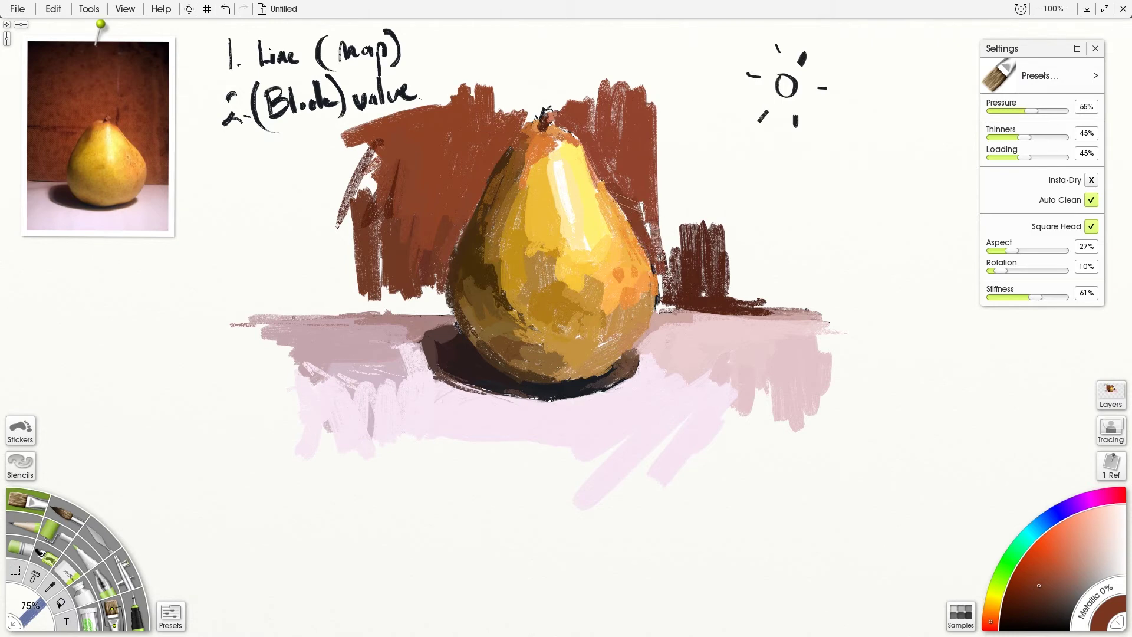
click(133, 149)
mouse_move(645, 207)
mouse_down()
mouse_move(684, 257)
mouse_move(675, 216)
mouse_move(668, 248)
mouse_move(713, 232)
mouse_move(709, 266)
mouse_move(723, 207)
mouse_move(710, 277)
mouse_up()
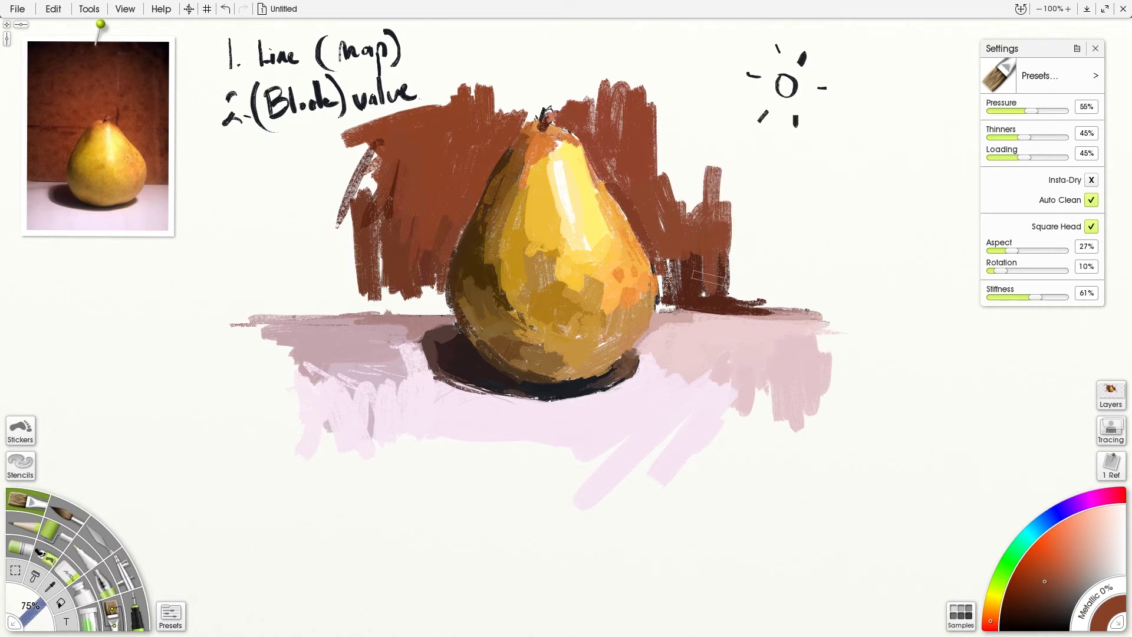
mouse_move(657, 157)
mouse_down()
mouse_move(698, 129)
mouse_move(674, 176)
mouse_move(695, 225)
mouse_move(690, 177)
mouse_move(716, 153)
mouse_move(647, 171)
mouse_move(678, 82)
mouse_move(649, 124)
mouse_move(687, 118)
mouse_move(726, 83)
mouse_move(695, 177)
mouse_move(666, 65)
mouse_move(560, 112)
mouse_up()
- Extend the background upward at the left and across the gap above the stem with reddish browns sampled from the reference
mouse_move(68, 124)
click(115, 146)
mouse_move(442, 77)
mouse_down()
mouse_move(412, 100)
mouse_move(425, 59)
mouse_move(470, 105)
mouse_move(501, 64)
mouse_move(425, 44)
mouse_move(407, 118)
mouse_move(527, 89)
mouse_move(519, 65)
mouse_move(533, 110)
mouse_up()
mouse_move(120, 111)
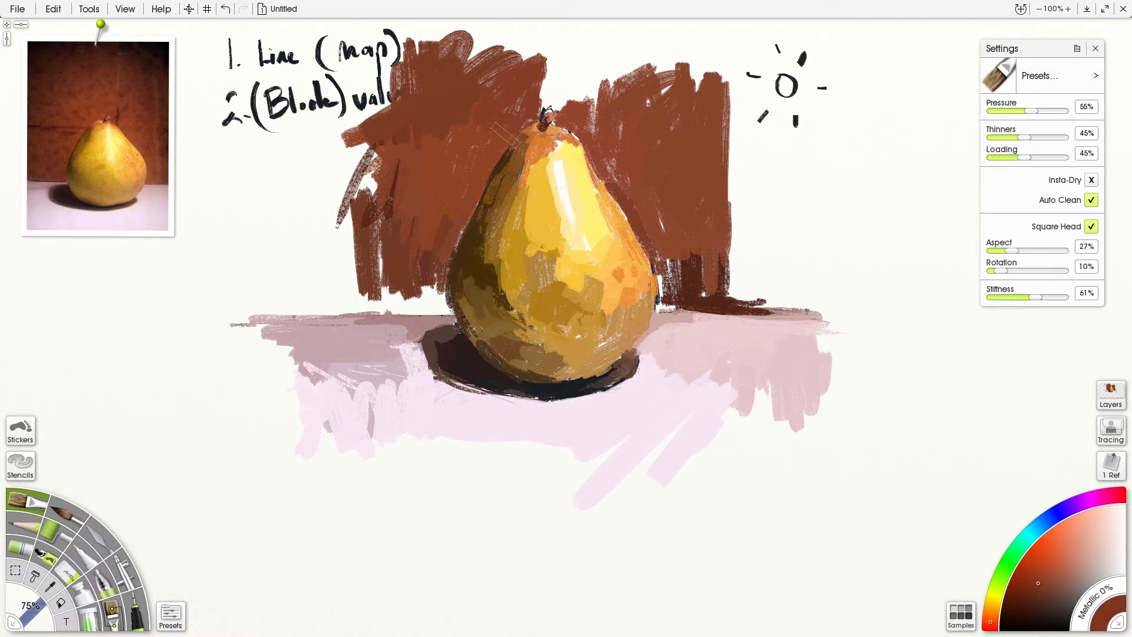
mouse_move(542, 101)
mouse_down()
mouse_move(575, 105)
mouse_move(586, 83)
mouse_move(597, 124)
mouse_move(608, 92)
mouse_move(520, 82)
mouse_move(563, 87)
mouse_move(605, 69)
mouse_move(497, 79)
mouse_move(560, 73)
mouse_move(566, 89)
mouse_up()
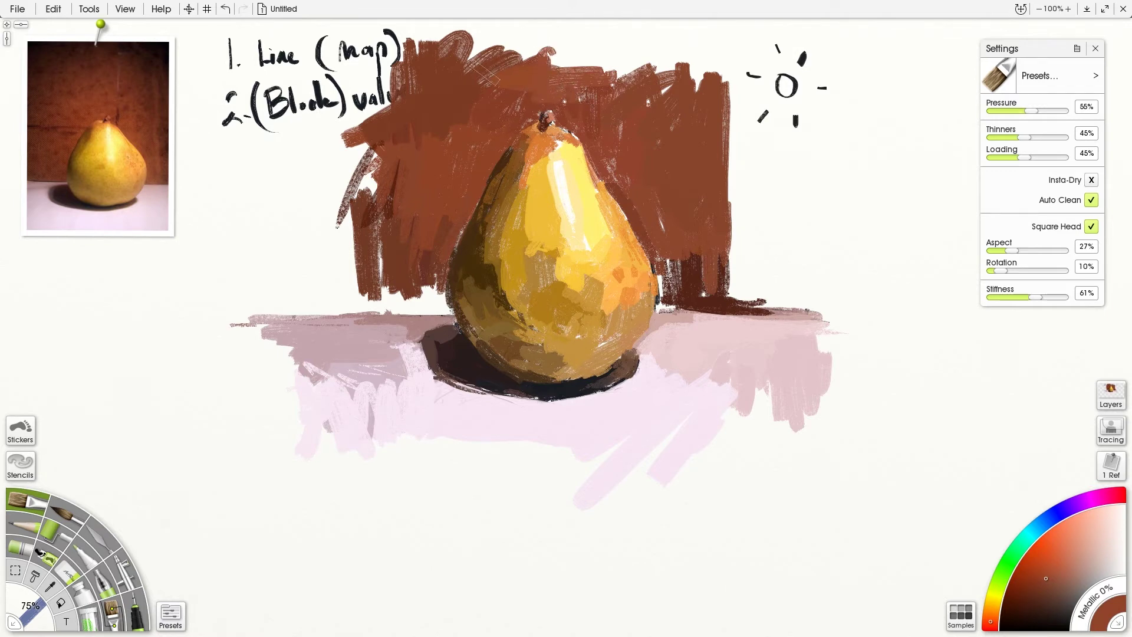
- Raise the background at the upper right, darken its right edge with sampled brown, and cover the gaps beside the pear's lower right
mouse_move(605, 41)
mouse_down()
mouse_move(634, 91)
mouse_move(662, 56)
mouse_move(661, 118)
mouse_up()
click(136, 77)
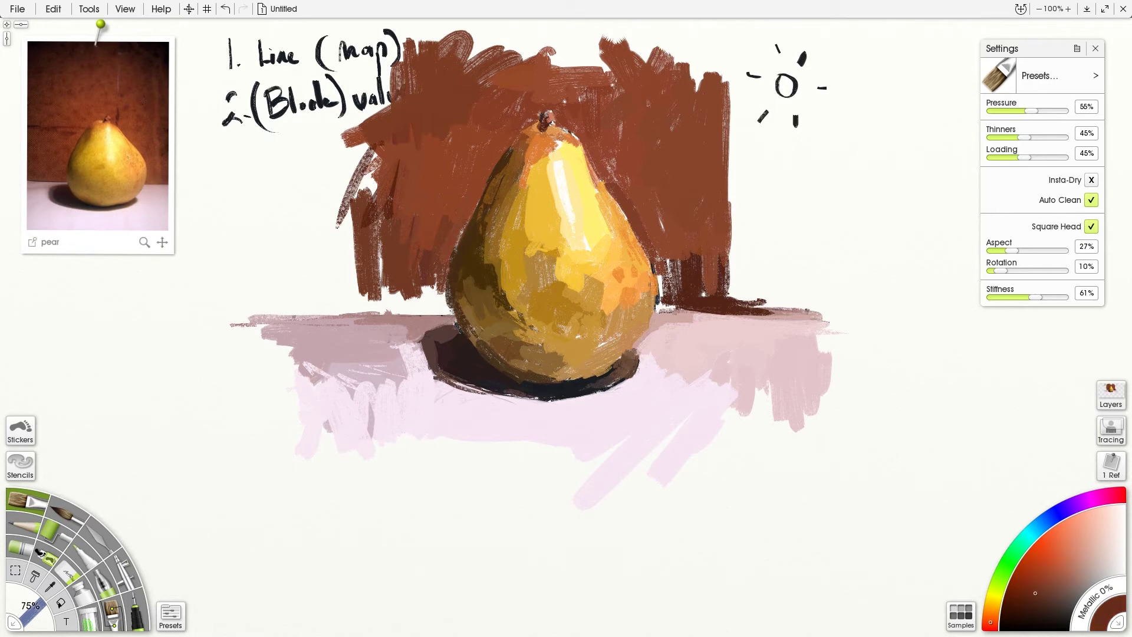
mouse_move(699, 50)
mouse_down()
mouse_move(705, 103)
mouse_move(729, 32)
mouse_move(719, 114)
mouse_move(728, 64)
mouse_move(735, 220)
mouse_move(745, 58)
mouse_move(728, 292)
mouse_up()
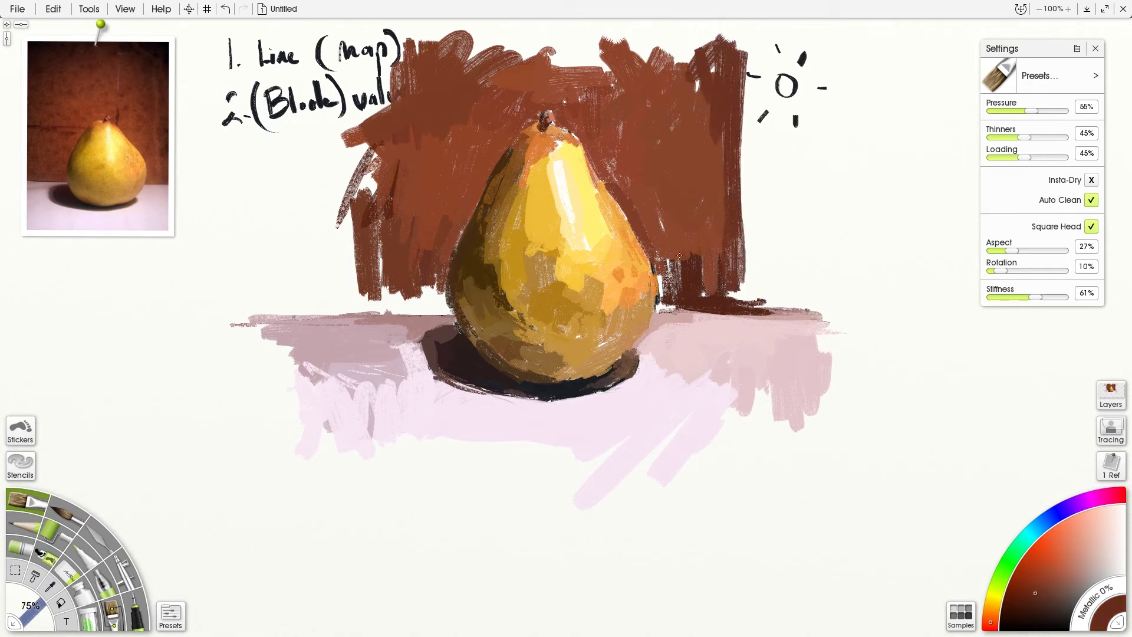
alt+click(663, 266)
mouse_move(670, 247)
mouse_down()
mouse_move(657, 301)
mouse_move(689, 303)
mouse_up()
- Block in the lower left background down to the table and the pear's edge with sampled dark brown and red-brown
alt+click(679, 294)
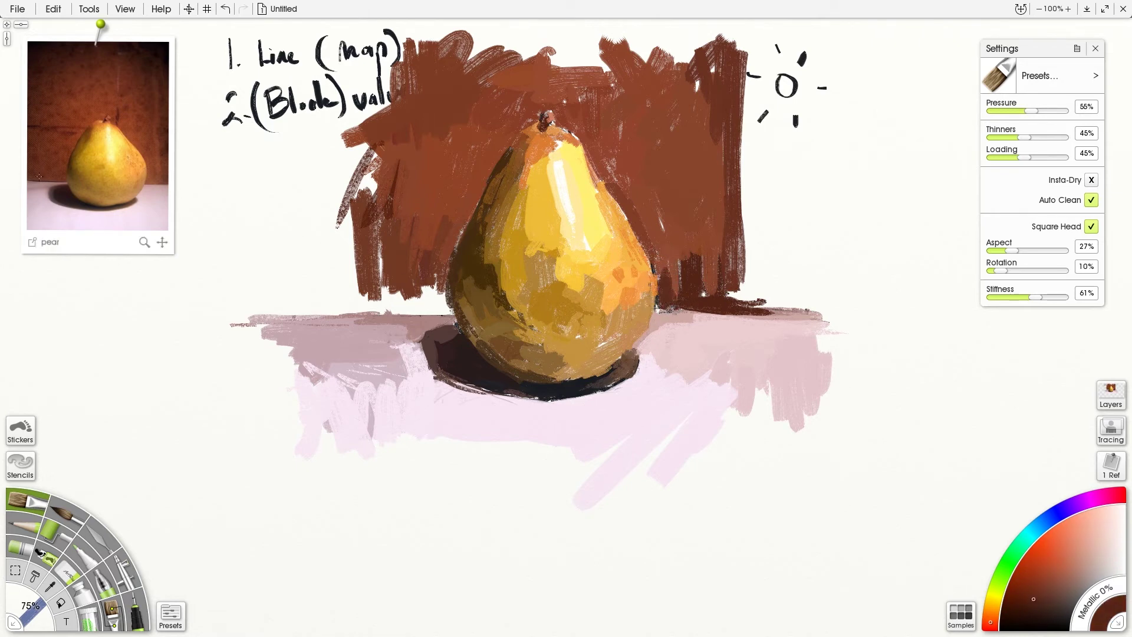
mouse_move(345, 297)
mouse_down()
mouse_move(336, 283)
mouse_move(392, 303)
mouse_move(389, 292)
mouse_move(412, 298)
mouse_move(378, 295)
mouse_up()
click(118, 200)
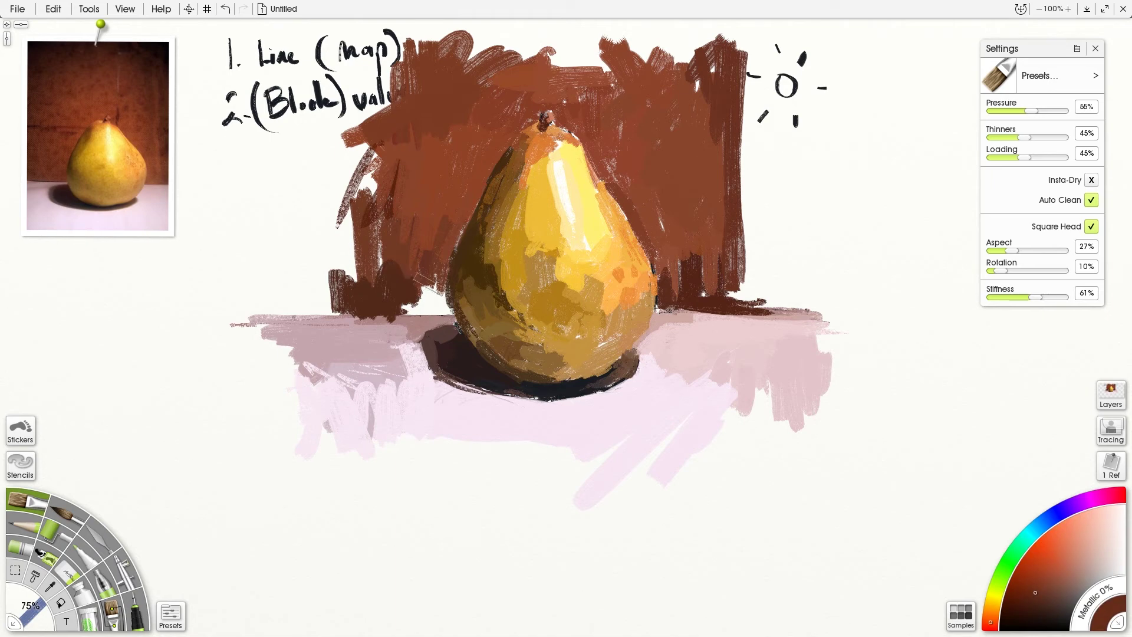
drag(439, 306, 392, 309)
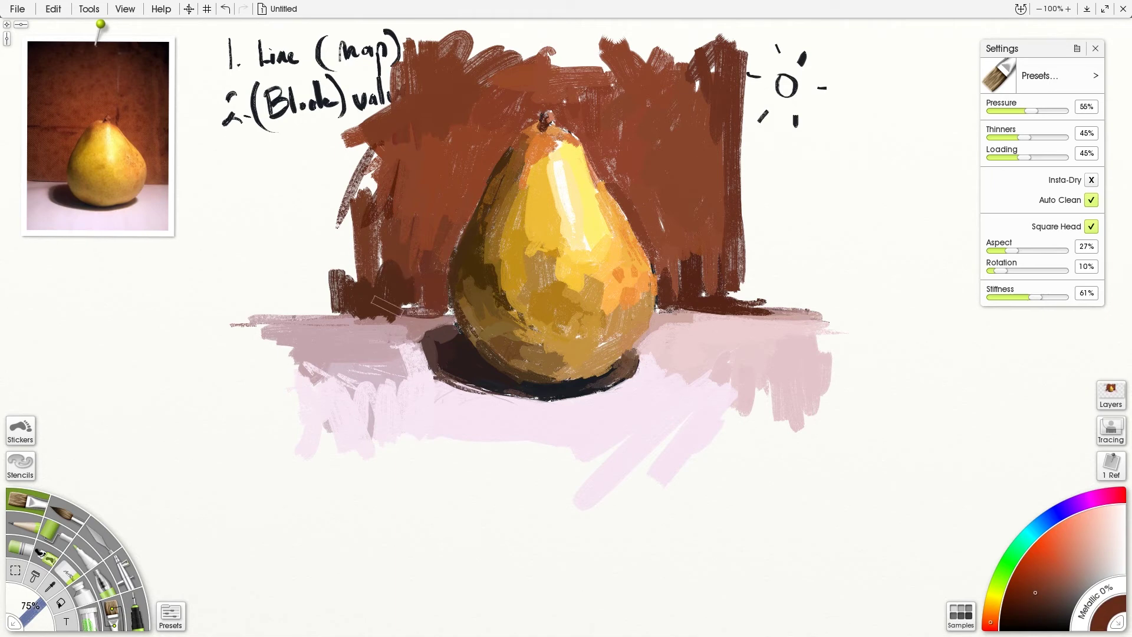
alt+click(404, 264)
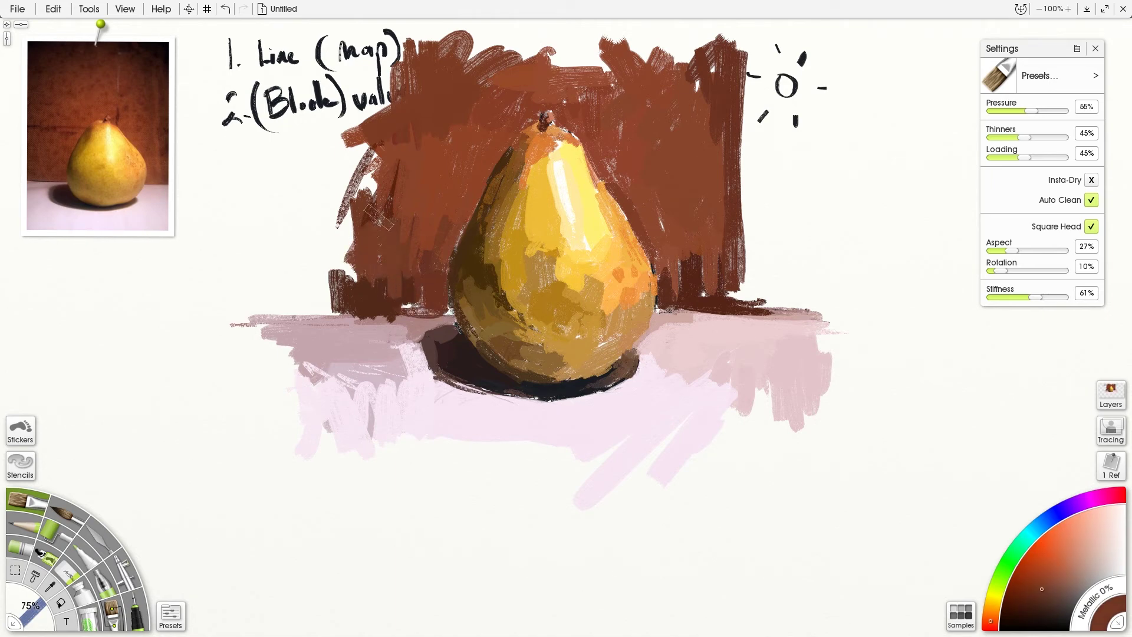
mouse_move(401, 298)
mouse_down()
mouse_move(412, 282)
mouse_move(394, 306)
mouse_move(436, 305)
mouse_up()
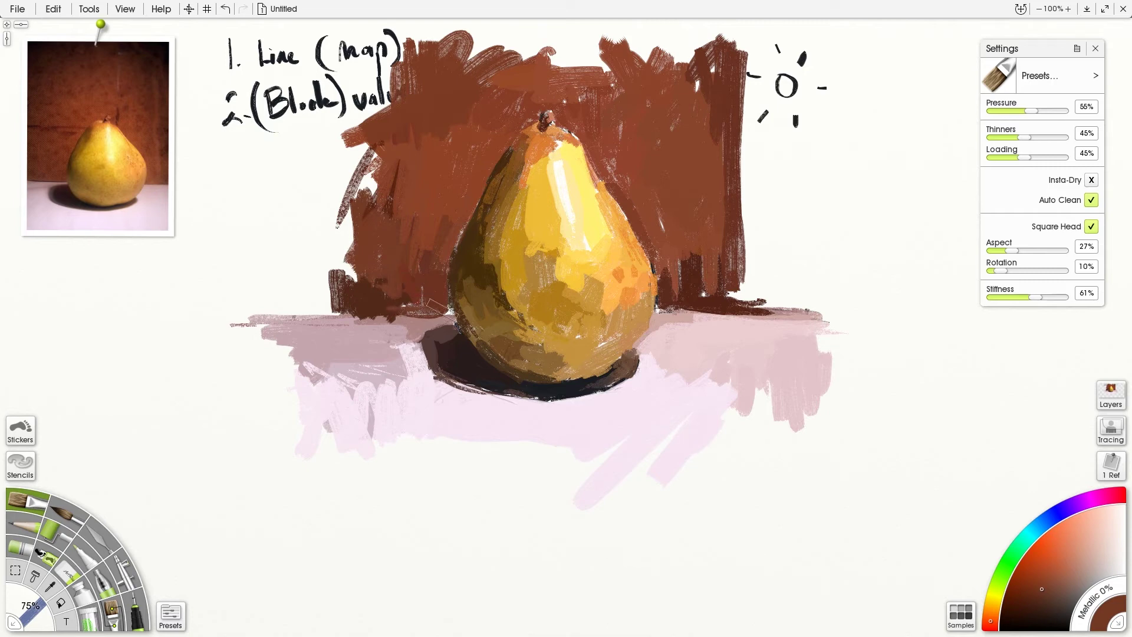
- Sample a near-black brown from the reference and streak it along the table's back edge on both sides of the pear
click(65, 193)
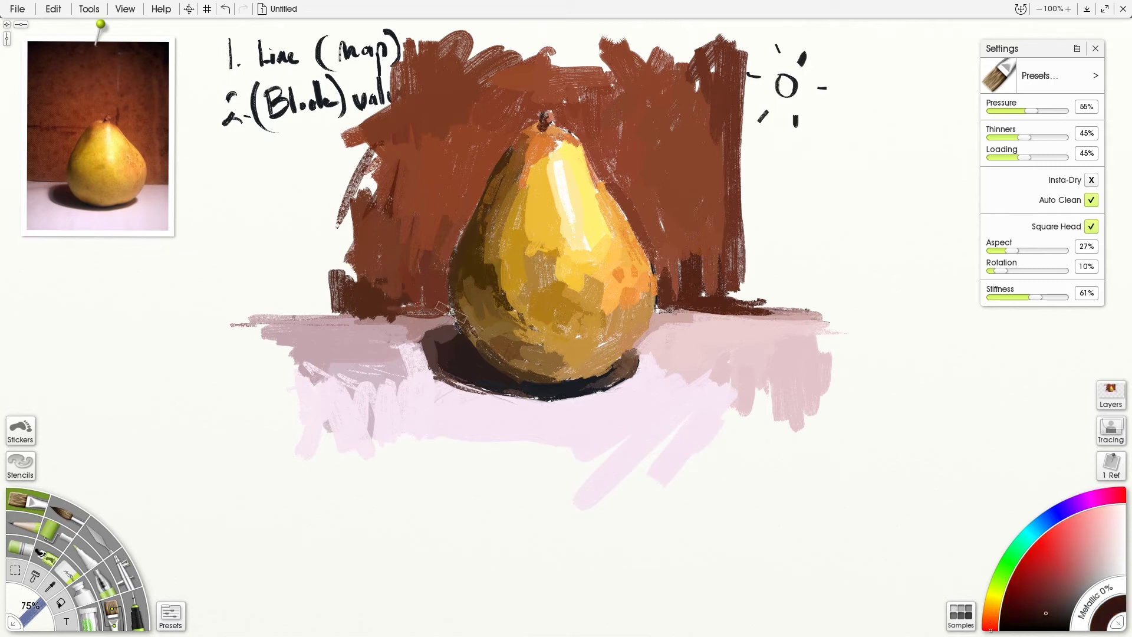
mouse_move(303, 307)
mouse_down()
mouse_move(284, 309)
mouse_move(351, 309)
mouse_up()
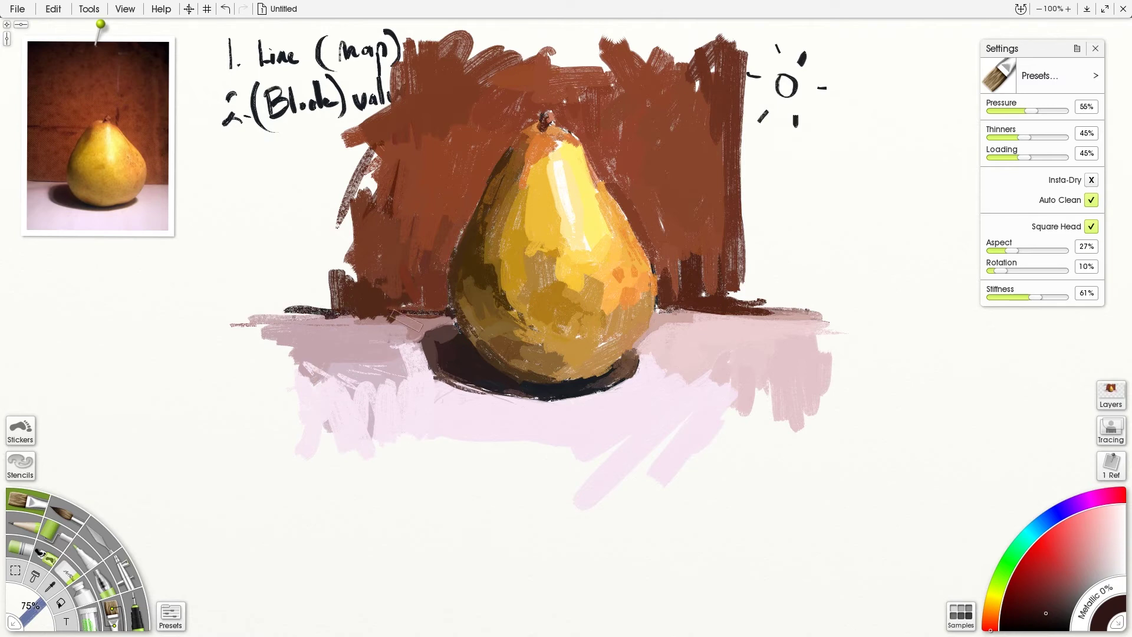
mouse_move(668, 310)
mouse_down()
mouse_move(794, 306)
mouse_move(703, 302)
mouse_move(796, 302)
mouse_up()
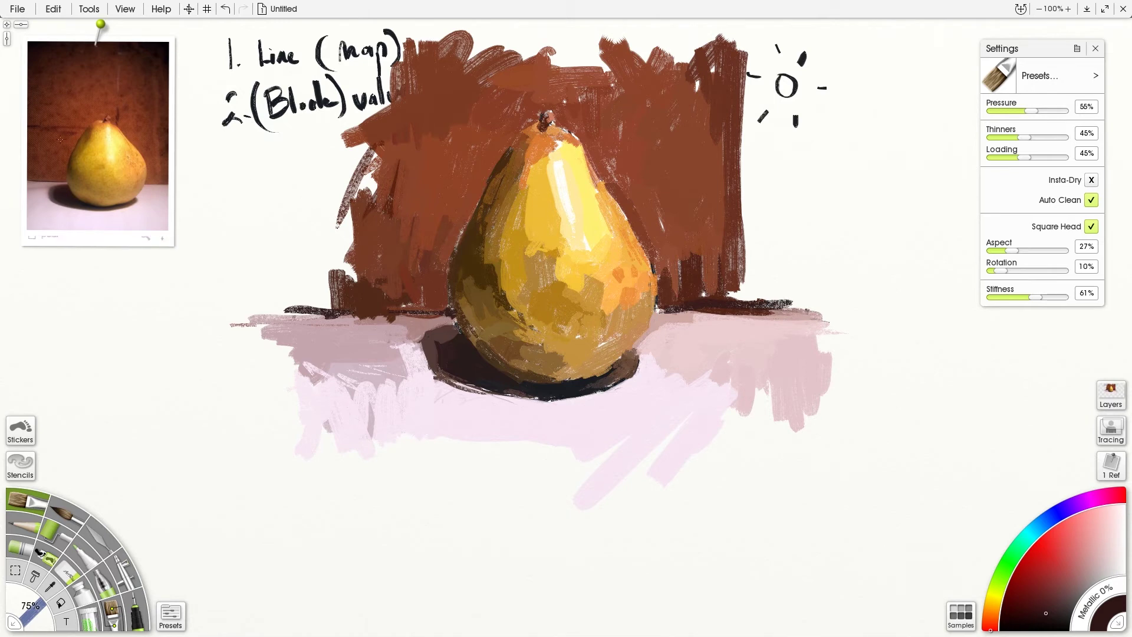
- Widen the background on the far left and lower right with a dark red-brown sampled from the reference
click(151, 135)
mouse_move(335, 178)
mouse_down()
mouse_move(361, 228)
mouse_move(375, 135)
mouse_move(334, 264)
mouse_move(332, 222)
mouse_move(333, 263)
mouse_move(349, 278)
mouse_move(347, 262)
mouse_move(336, 272)
mouse_move(319, 151)
mouse_move(318, 297)
mouse_move(325, 148)
mouse_move(311, 130)
mouse_move(346, 133)
mouse_move(380, 118)
mouse_up()
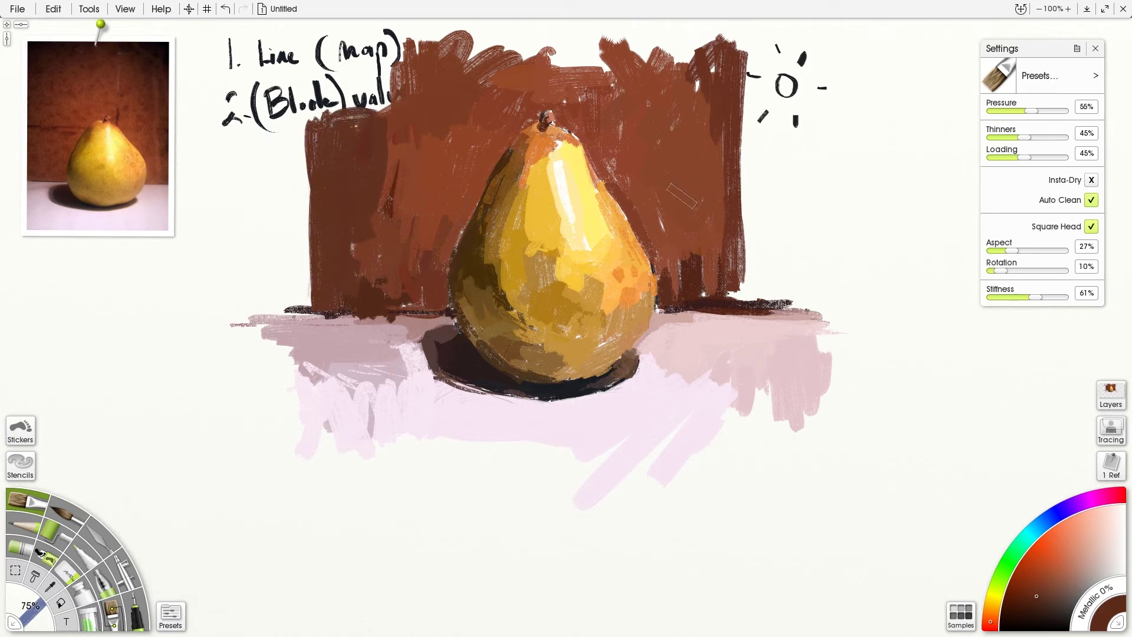
mouse_move(767, 200)
mouse_down()
mouse_move(742, 224)
mouse_move(750, 208)
mouse_move(749, 302)
mouse_up()
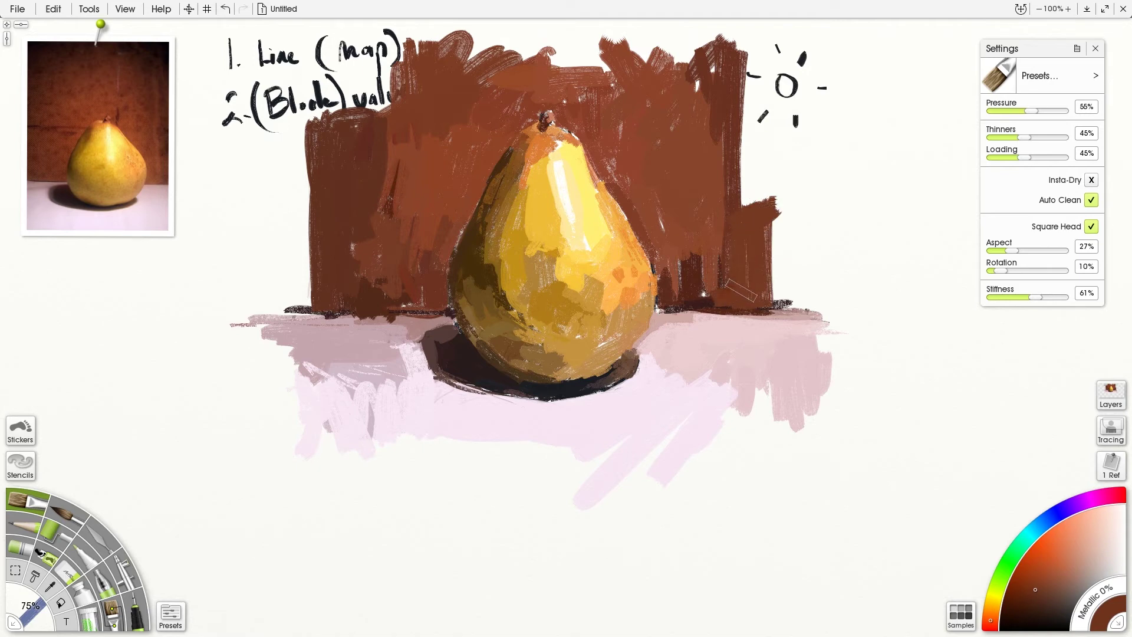
- Blend a lighter sampled red-brown into the background's right edge and add a few strokes to the upper left of the pear
click(137, 128)
drag(761, 154, 759, 171)
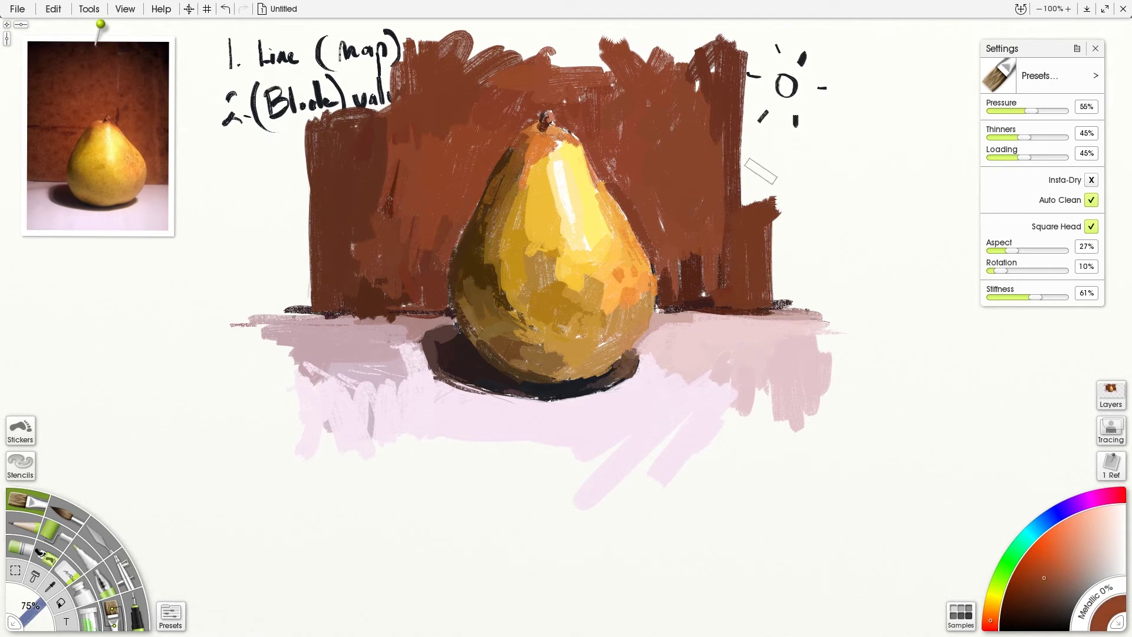
drag(755, 130, 749, 253)
mouse_move(766, 159)
mouse_down()
mouse_move(766, 190)
mouse_move(729, 168)
mouse_move(699, 189)
mouse_move(707, 146)
mouse_move(679, 149)
mouse_up()
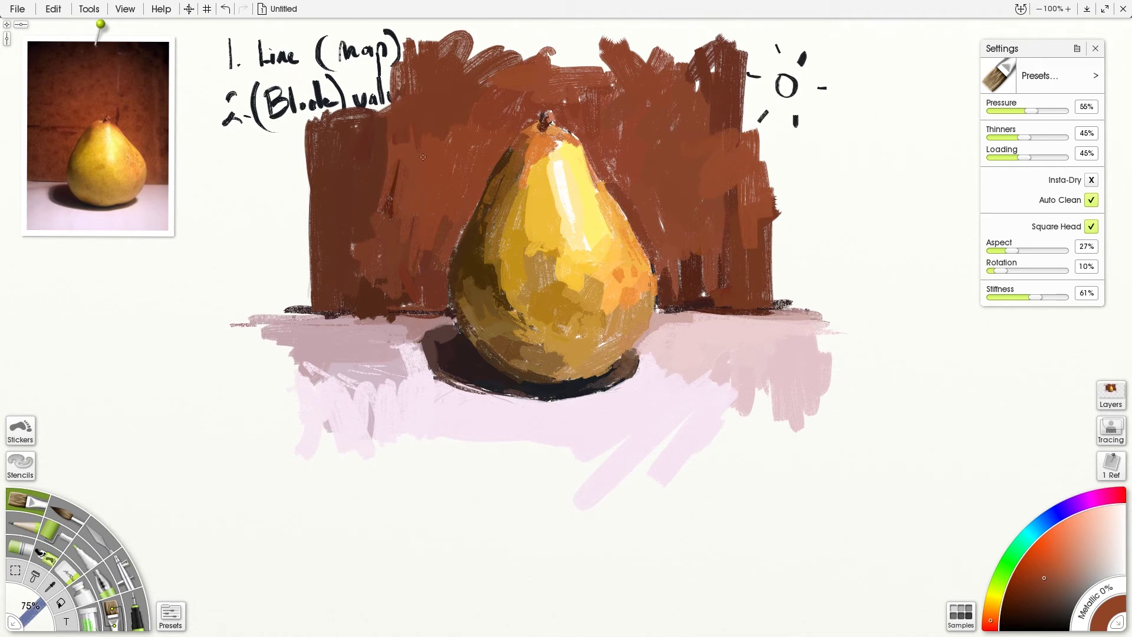
mouse_move(457, 130)
mouse_down()
mouse_move(515, 67)
mouse_move(460, 112)
mouse_up()
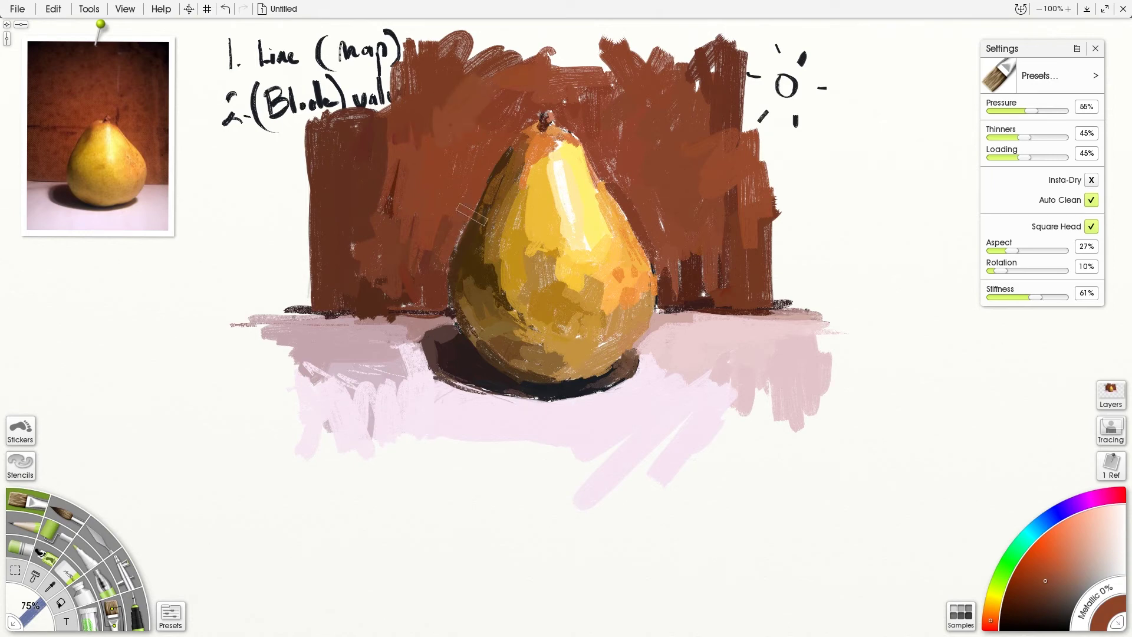
- Fill the top of the background with sampled red-brown and extend its upper left corner over the handwritten notes
click(83, 88)
mouse_move(545, 54)
mouse_down()
mouse_move(598, 65)
mouse_move(625, 56)
mouse_move(672, 77)
mouse_move(693, 60)
mouse_move(708, 75)
mouse_move(646, 50)
mouse_move(728, 56)
mouse_move(736, 102)
mouse_move(757, 89)
mouse_move(760, 59)
mouse_move(737, 118)
mouse_move(756, 147)
mouse_up()
mouse_move(368, 98)
mouse_down()
mouse_move(389, 65)
mouse_move(330, 70)
mouse_move(356, 73)
mouse_move(330, 89)
mouse_move(324, 142)
mouse_move(372, 65)
mouse_move(381, 129)
mouse_up()
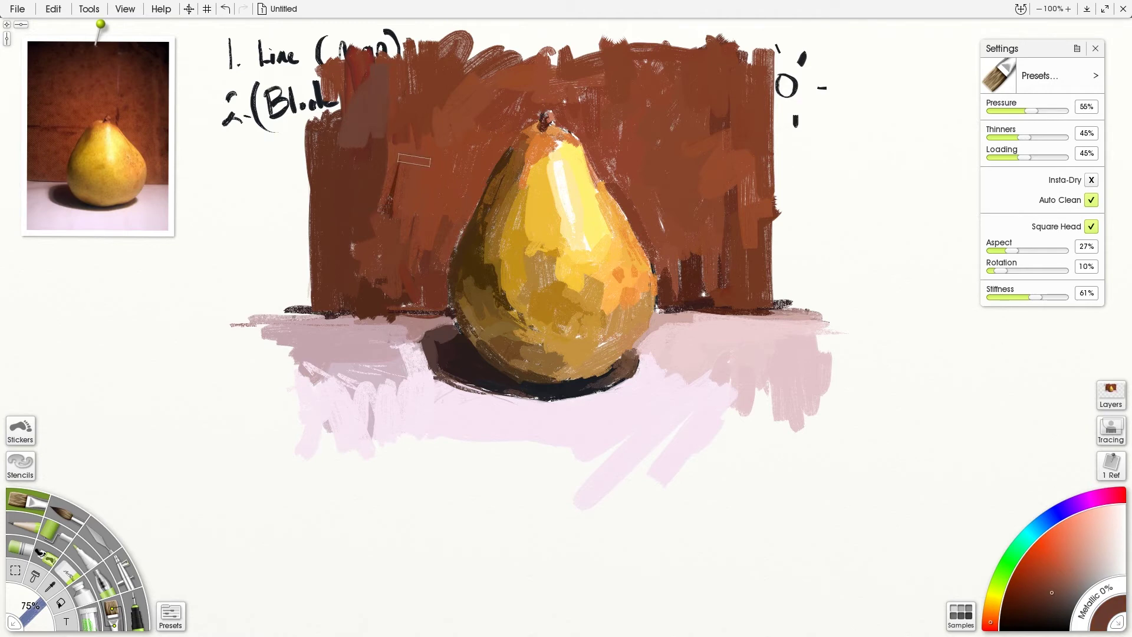
- Refine the pear's upper left side with sampled dark brown and touch up the left end of the cast shadow
alt+click(566, 146)
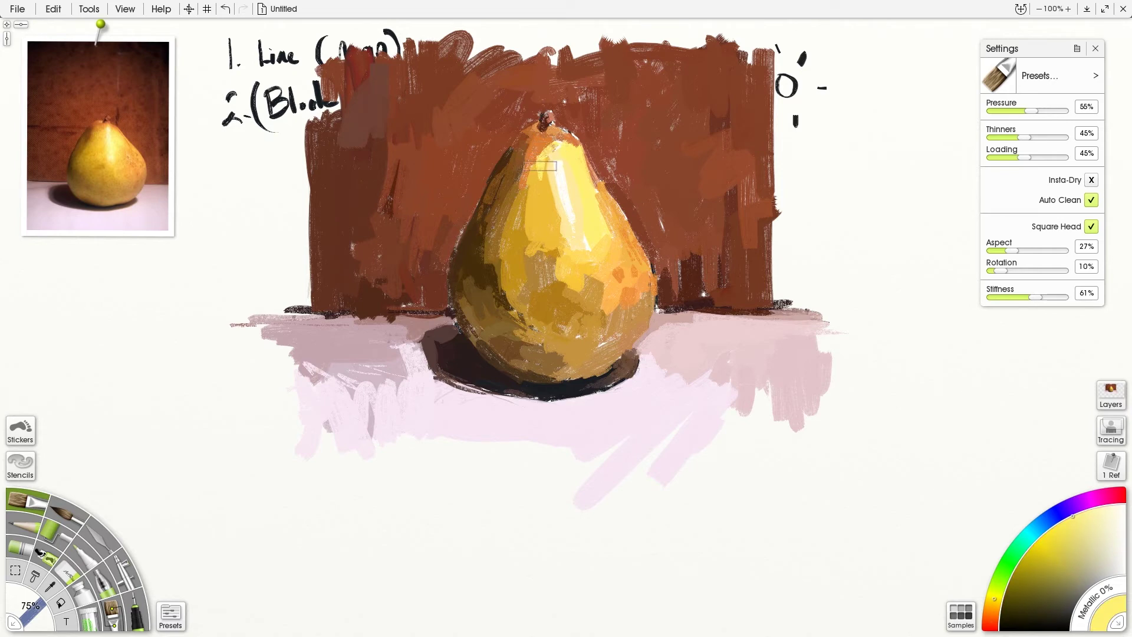
click(94, 138)
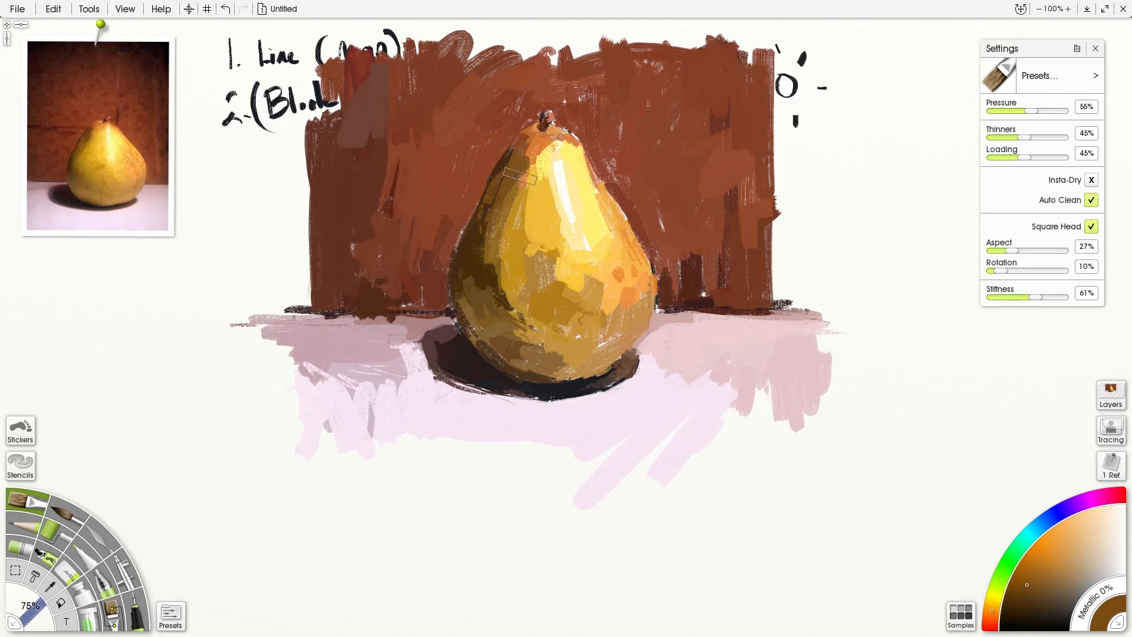
alt+click(500, 194)
drag(520, 146, 521, 171)
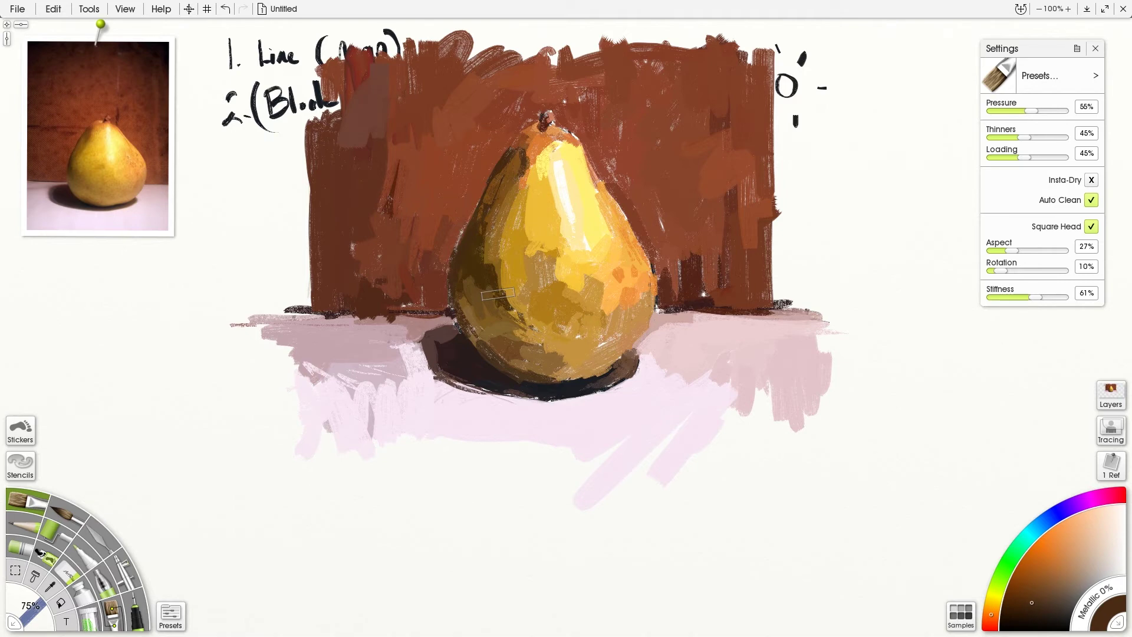
alt+click(439, 345)
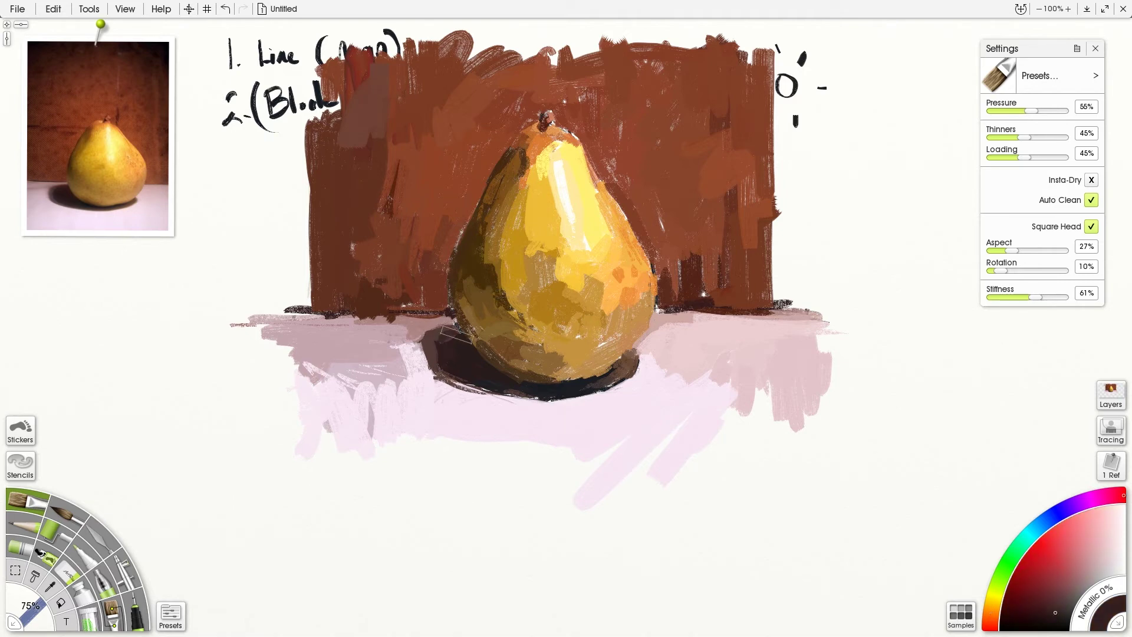
drag(437, 345, 436, 369)
- Duplicate the painting's layer and move the layer list clear of the brush settings
click(1111, 393)
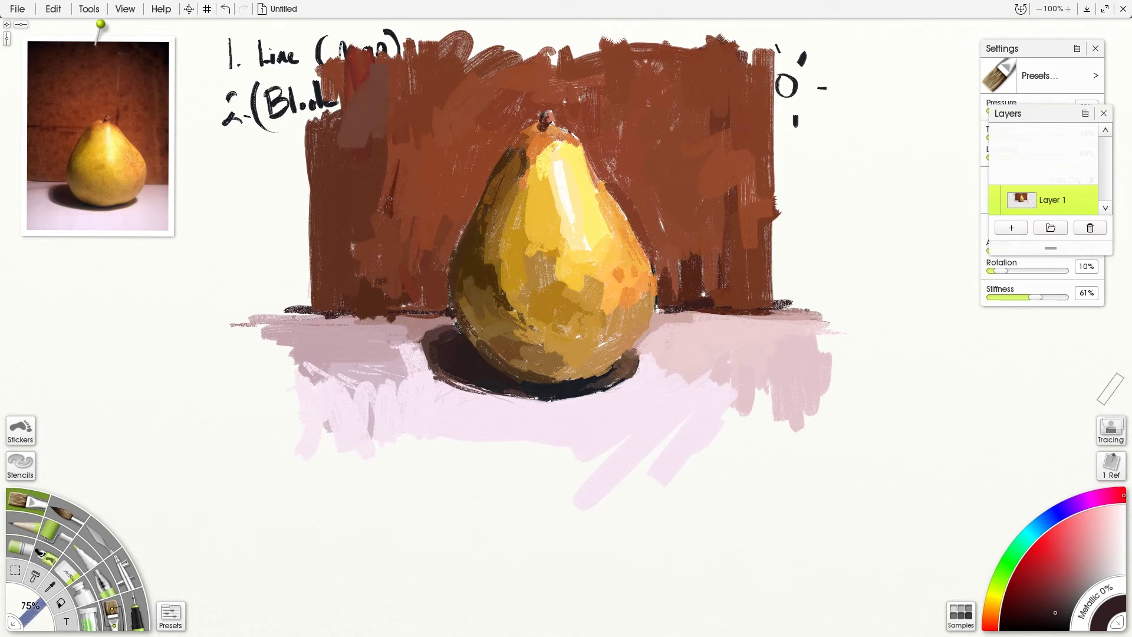
mouse_move(1049, 202)
click(1090, 207)
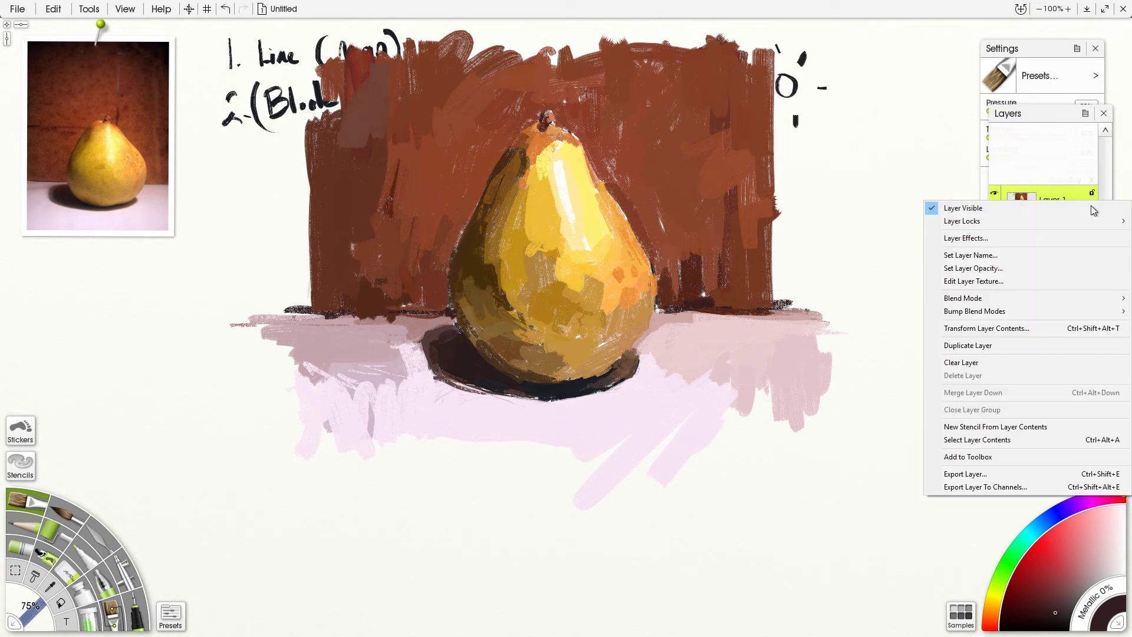
click(987, 347)
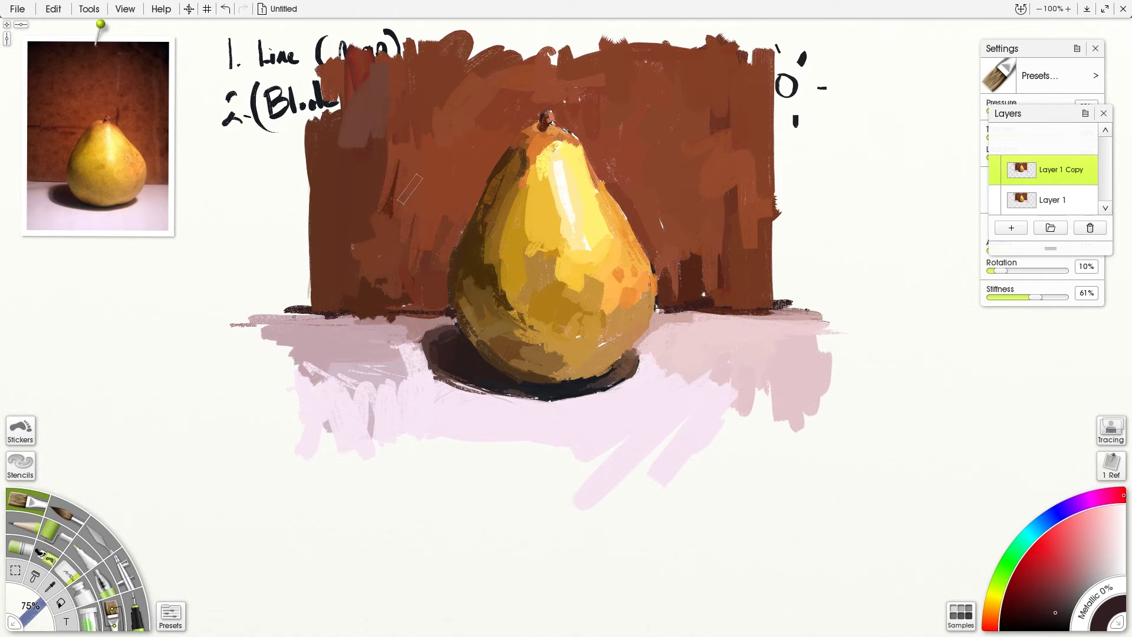
drag(1067, 113, 1003, 308)
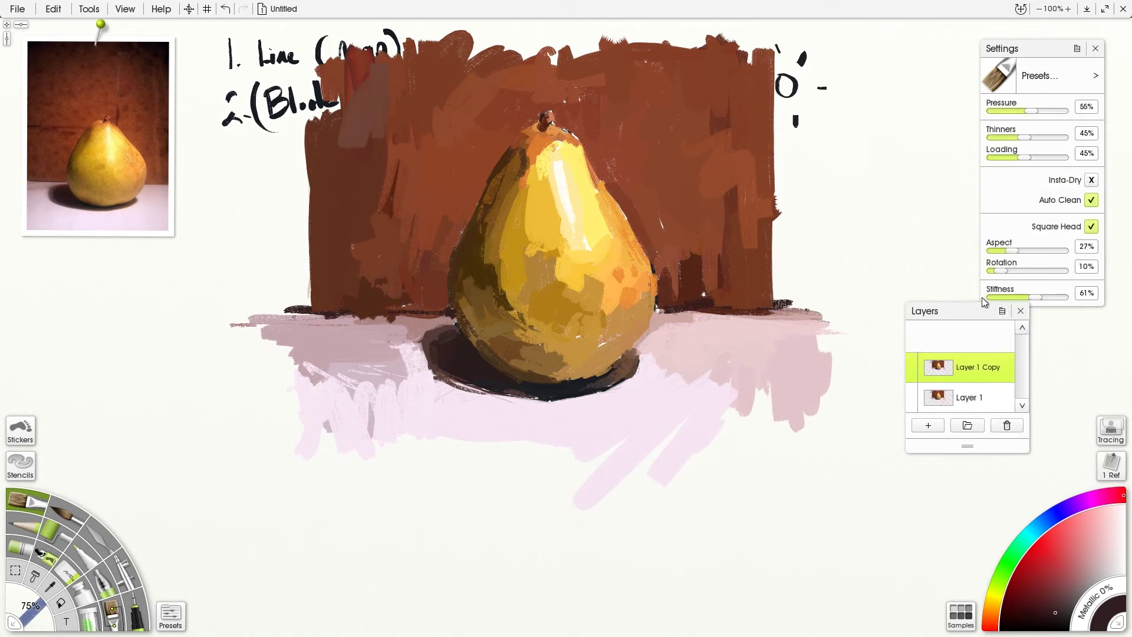
drag(956, 312, 952, 333)
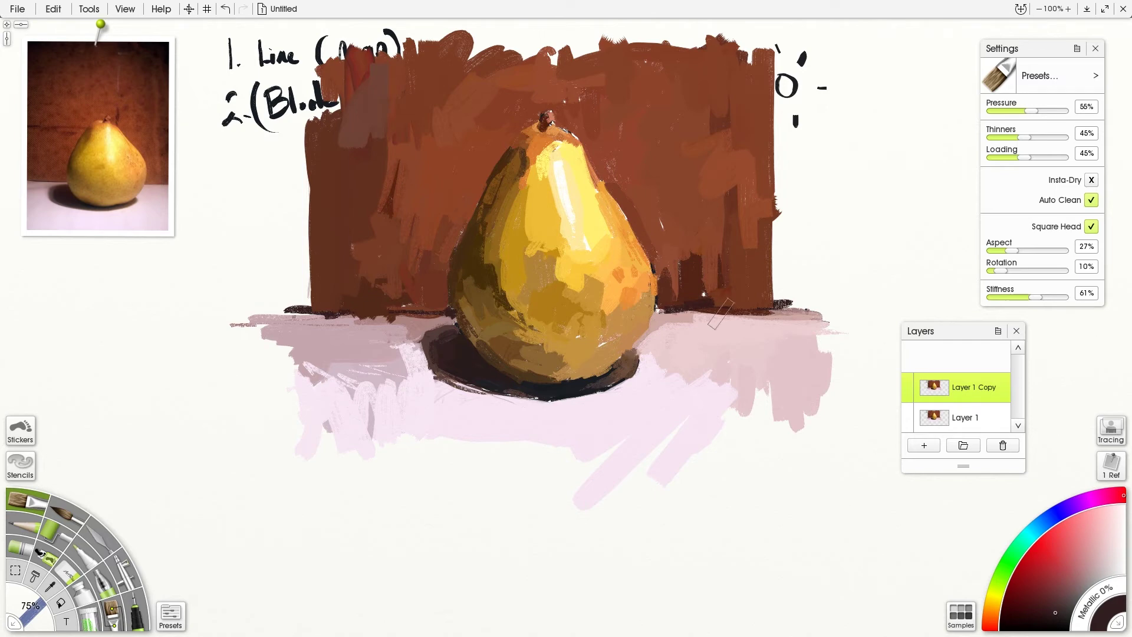
- Toggle the duplicated layer's visibility to compare it with the original, and check its layer options
click(906, 382)
click(906, 382)
click(905, 382)
click(905, 382)
click(905, 382)
click(906, 382)
right_click(968, 391)
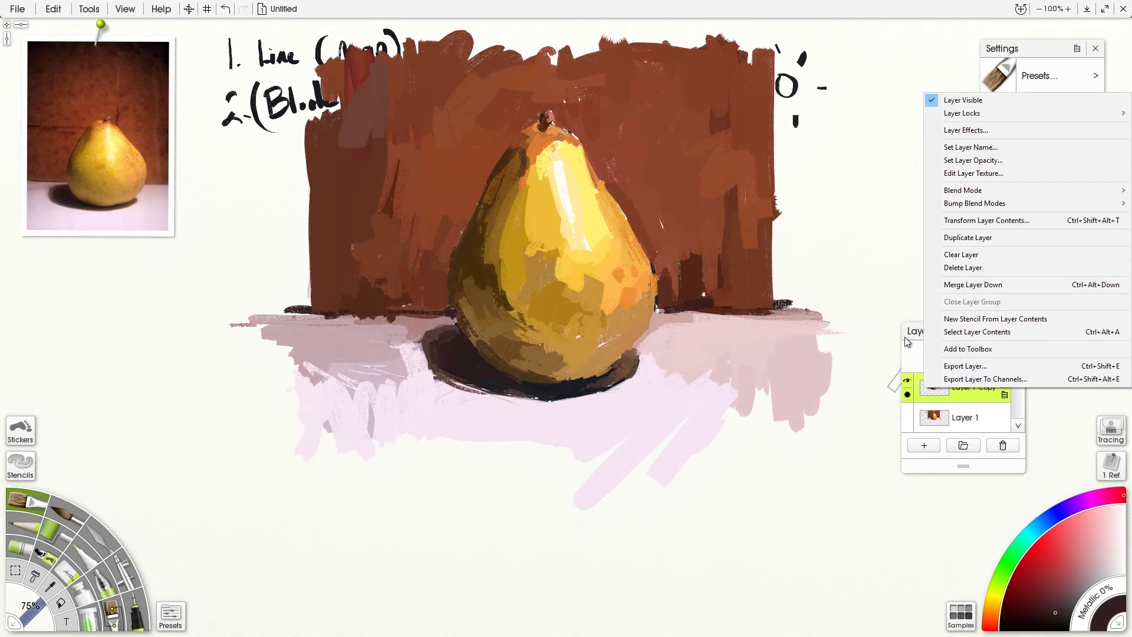
click(500, 251)
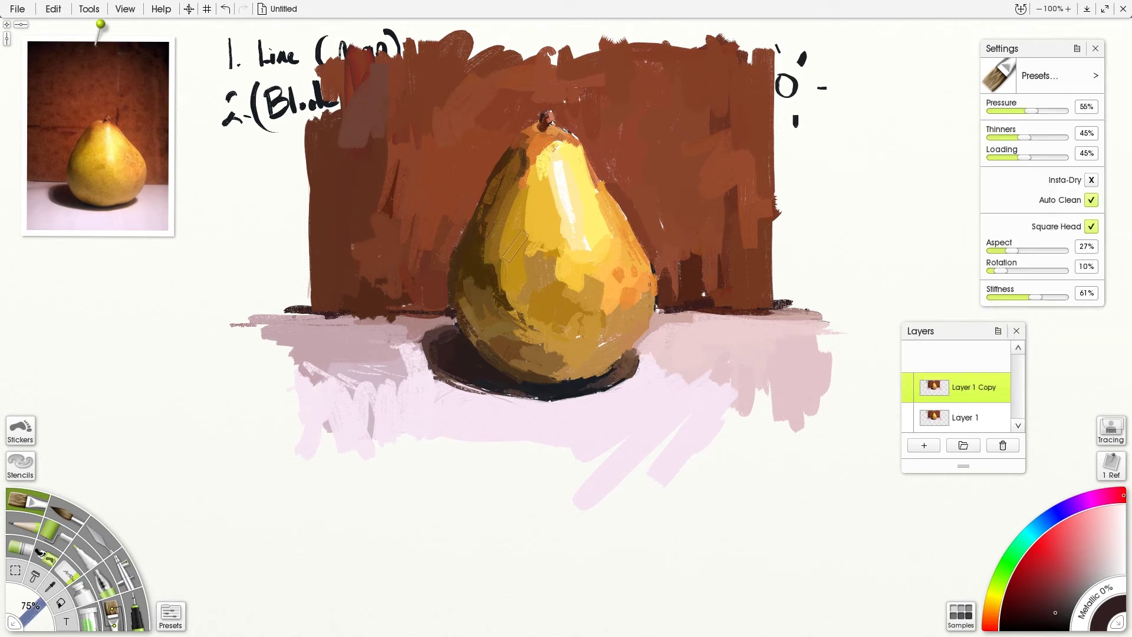
- Blend the brush marks on the pear's left shadow side and lower left with the palette knife at 33% size
click(101, 536)
key(bracketleft)
key(bracketleft)
key(bracketleft)
key(bracketleft)
key(bracketleft)
key(bracketleft)
key(bracketleft)
key(bracketleft)
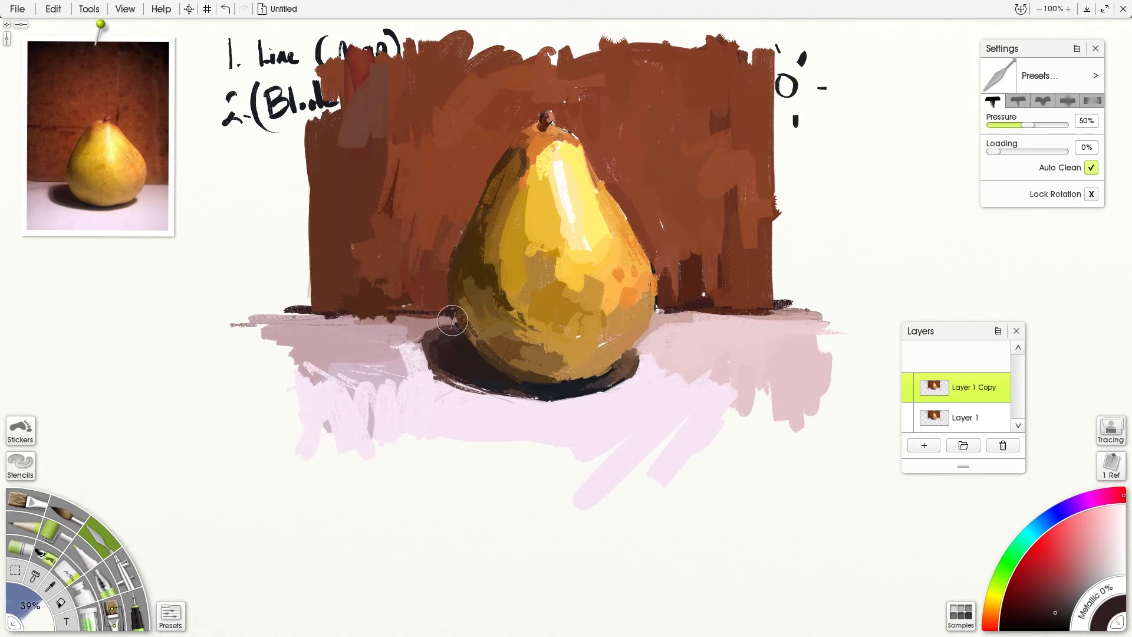
key(bracketleft)
key(bracketleft)
key(bracketleft)
key(bracketleft)
key(bracketright)
key(bracketright)
key(bracketright)
key(bracketright)
key(bracketright)
key(bracketright)
key(bracketright)
key(bracketright)
mouse_move(507, 238)
mouse_down()
mouse_move(503, 274)
mouse_move(487, 229)
mouse_move(510, 306)
mouse_move(497, 246)
mouse_move(499, 273)
mouse_up()
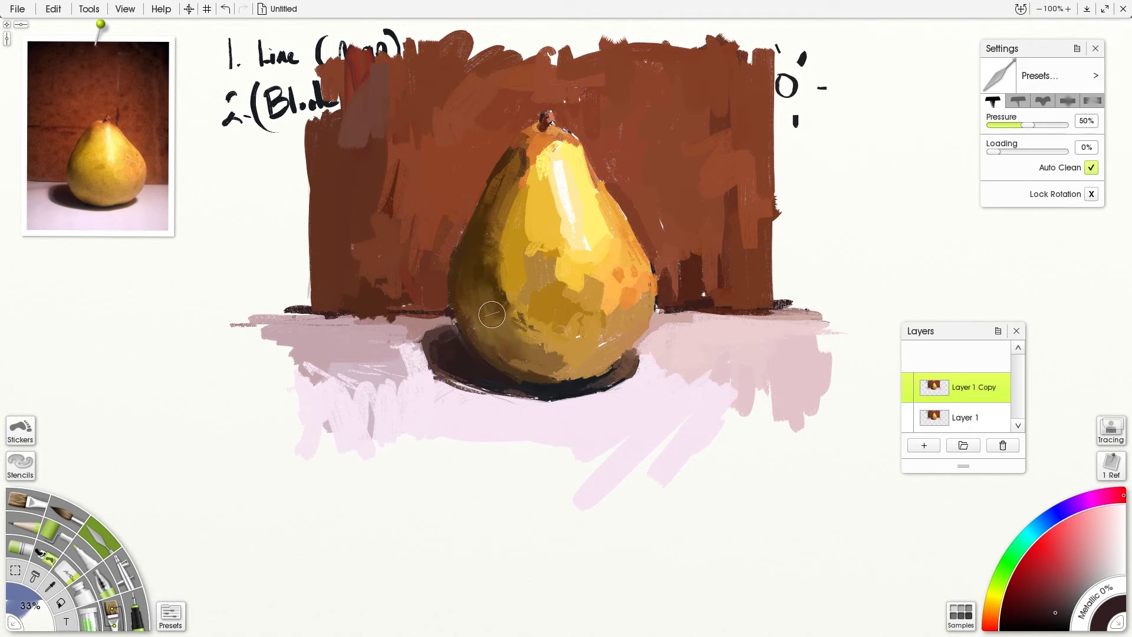
mouse_move(486, 317)
mouse_down()
mouse_move(501, 295)
mouse_move(508, 306)
mouse_move(501, 275)
mouse_move(512, 257)
mouse_move(495, 257)
mouse_move(532, 304)
mouse_up()
drag(498, 293, 540, 319)
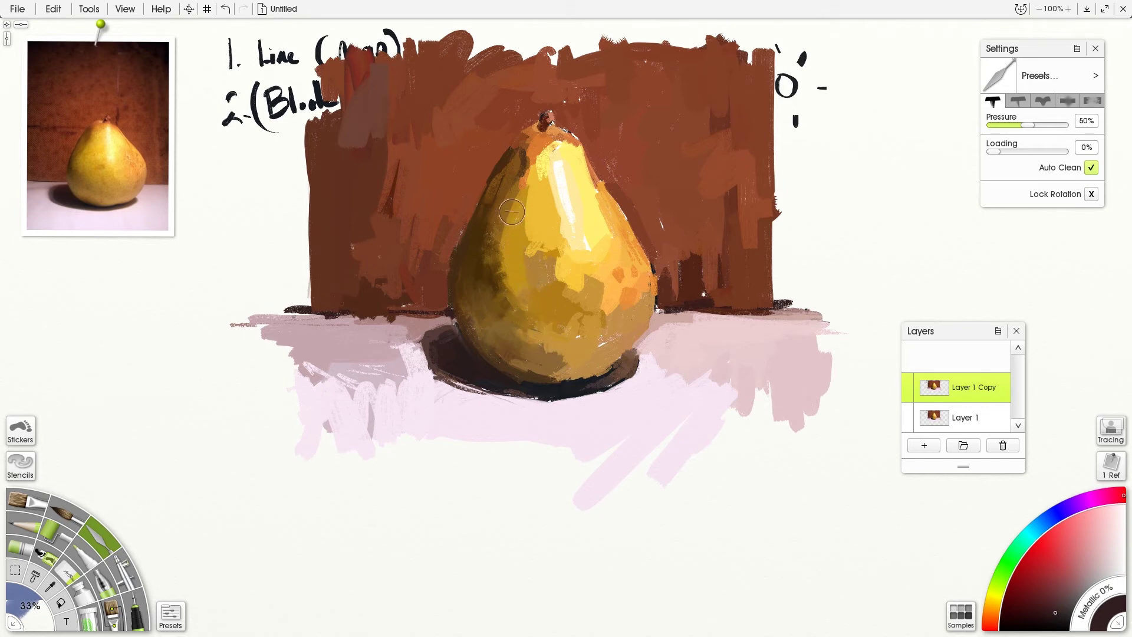
- Smooth the transition from shadow to yellow along the pear's upper left side with the palette knife
mouse_move(531, 155)
mouse_down()
mouse_move(525, 195)
mouse_move(516, 176)
mouse_move(533, 141)
mouse_move(519, 207)
mouse_move(528, 191)
mouse_up()
drag(539, 154, 533, 167)
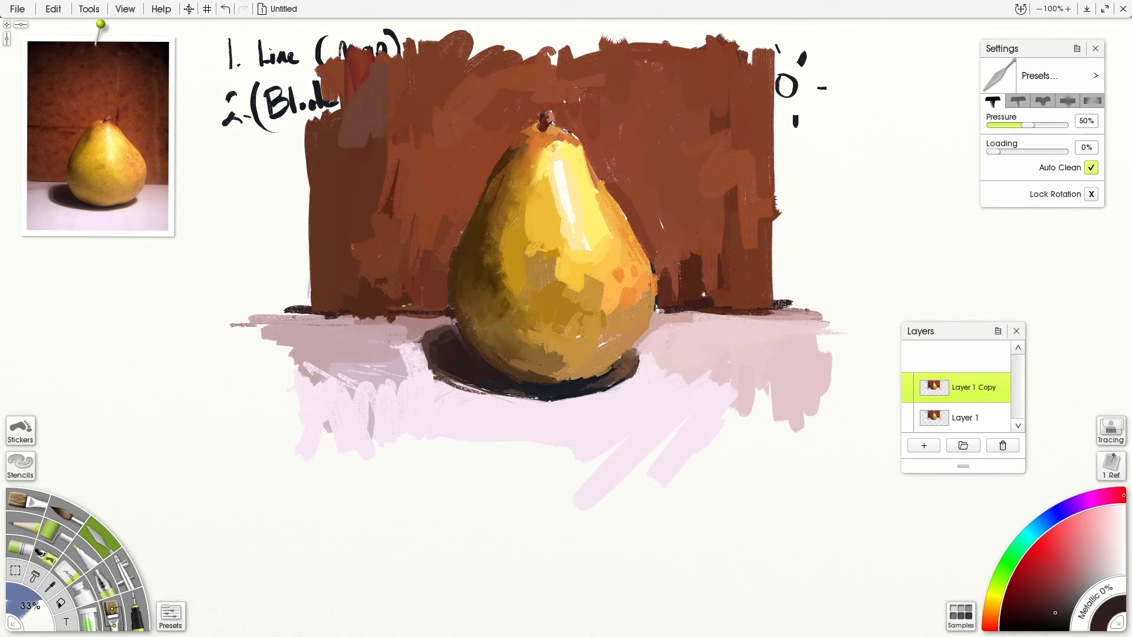
drag(507, 212, 501, 231)
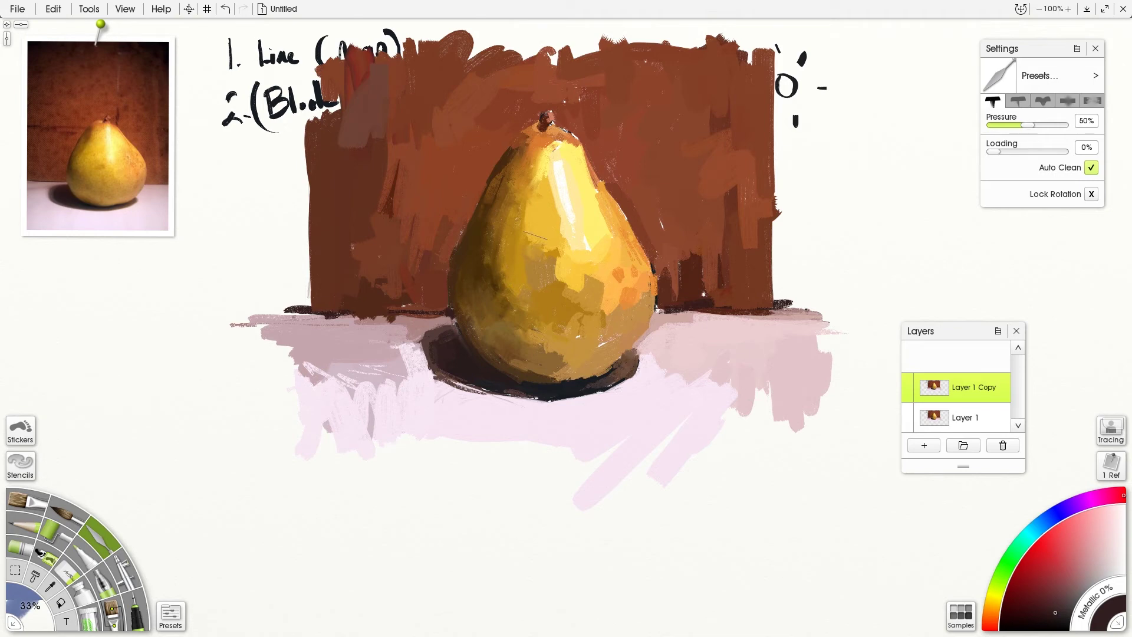
drag(527, 219, 526, 184)
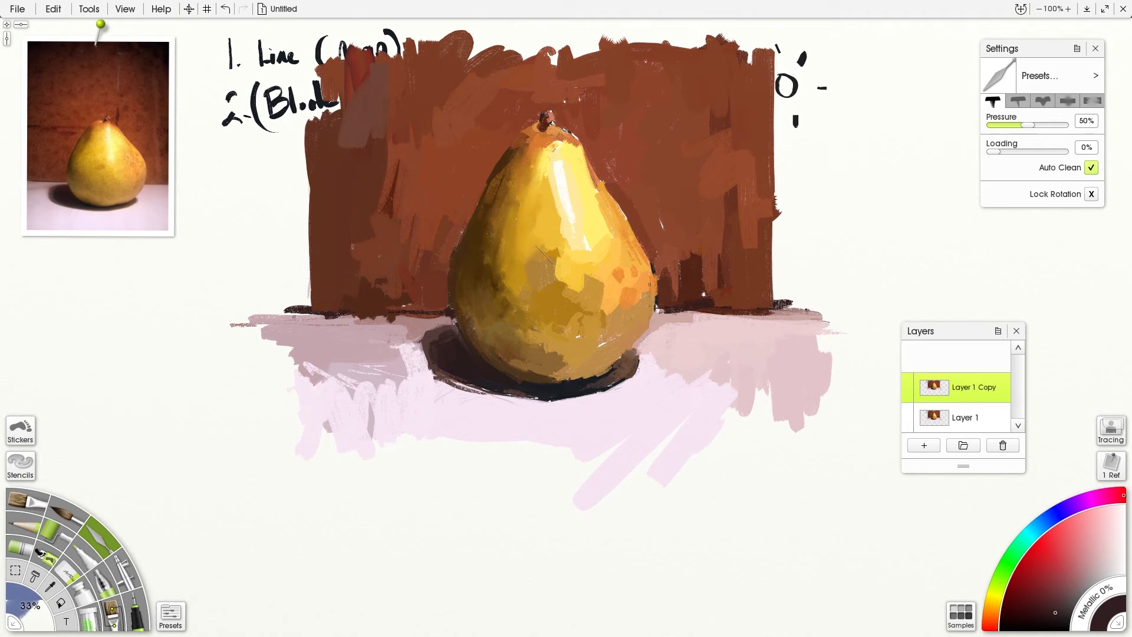
- Blend the pear's middle, the left edge of its highlight and the orange tones along its right side
mouse_move(550, 240)
mouse_down()
mouse_move(556, 270)
mouse_move(546, 266)
mouse_move(563, 273)
mouse_move(533, 253)
mouse_up()
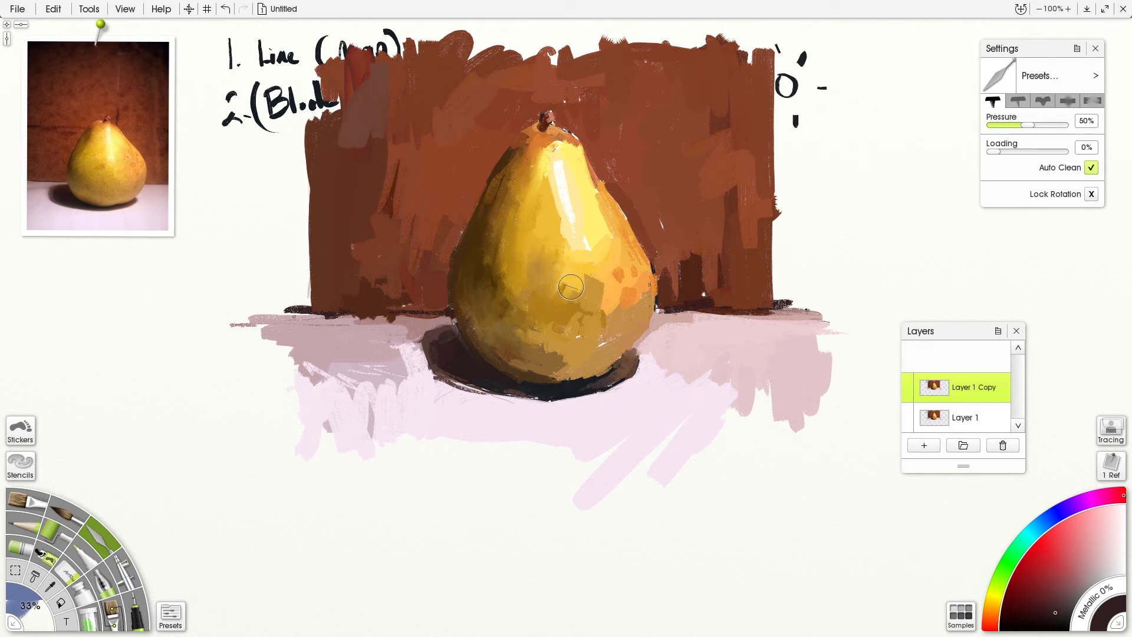
mouse_move(558, 292)
mouse_down()
mouse_move(590, 282)
mouse_move(582, 274)
mouse_move(570, 287)
mouse_move(603, 279)
mouse_move(562, 230)
mouse_move(563, 247)
mouse_move(556, 205)
mouse_move(538, 187)
mouse_up()
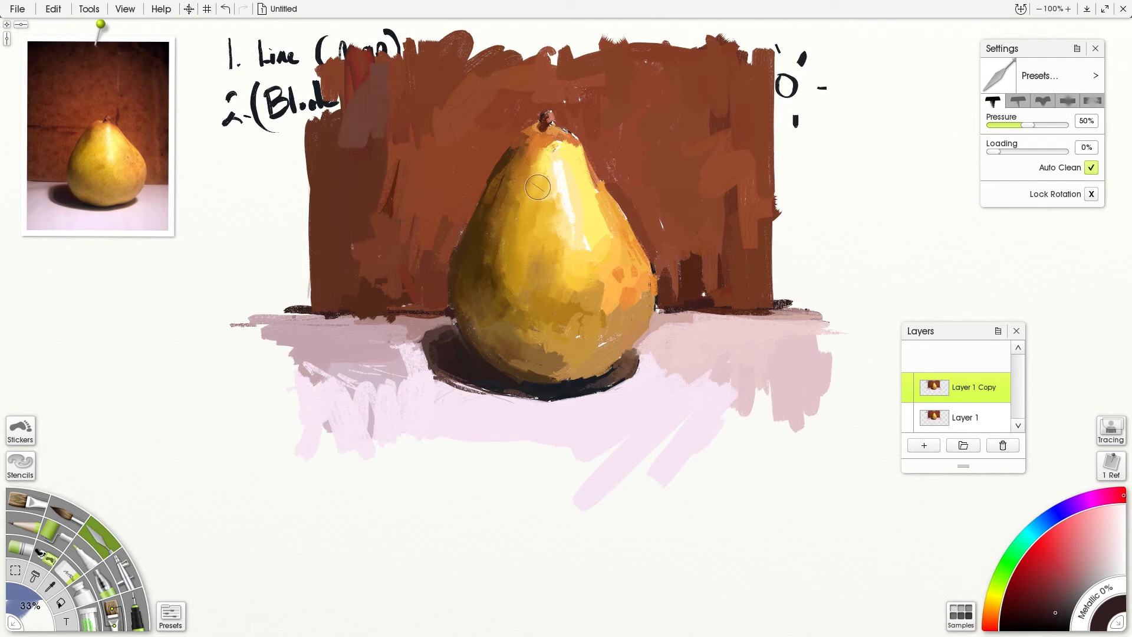
drag(555, 241, 552, 148)
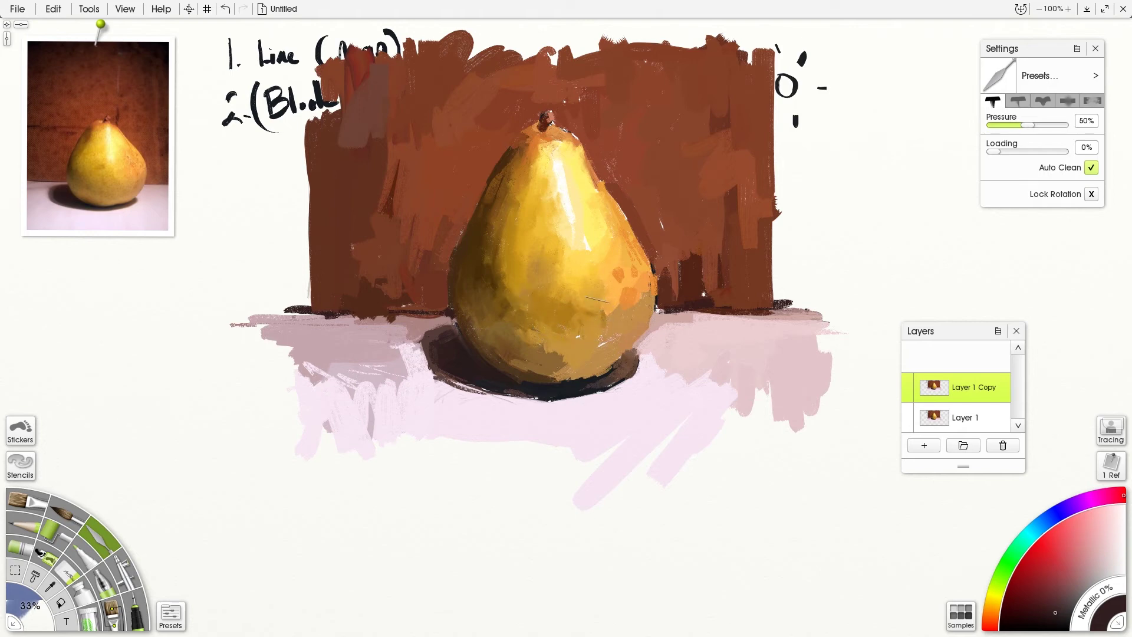
drag(626, 312, 613, 282)
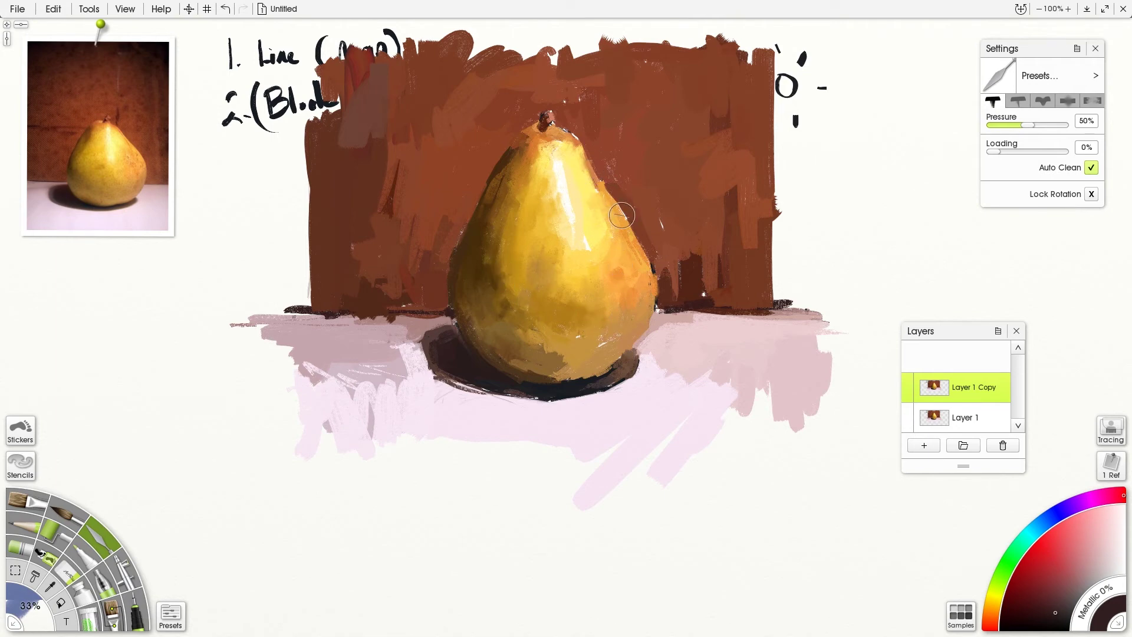
drag(610, 178, 563, 130)
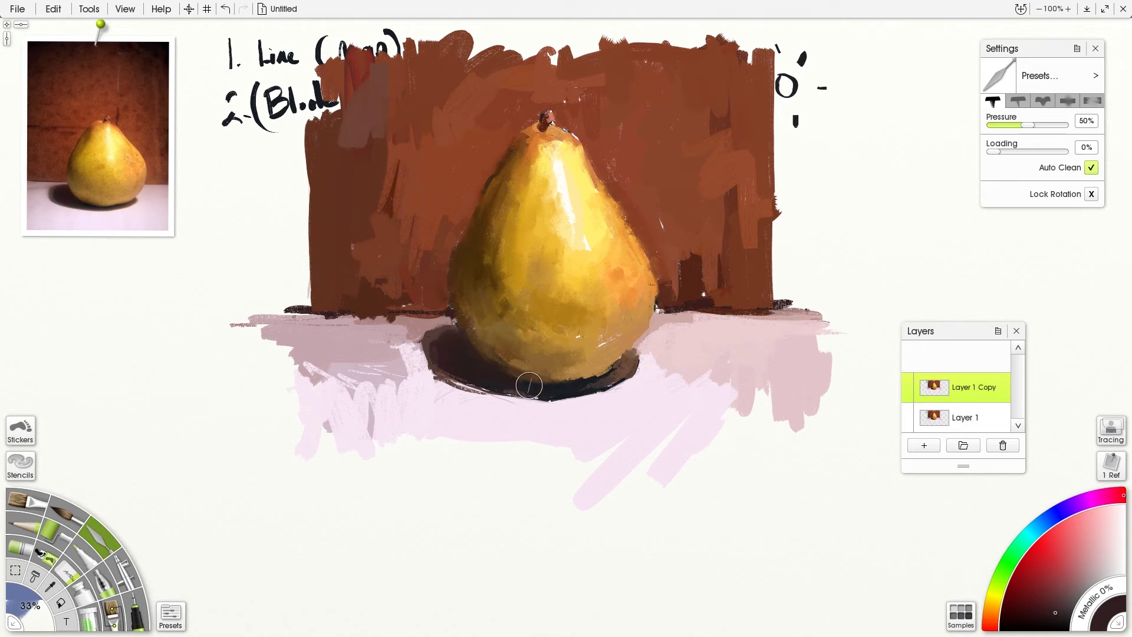
- Soften the lower and left edges of the cast shadow and blend the table's back edge beside it
drag(571, 386, 501, 393)
mouse_move(619, 379)
mouse_down()
mouse_move(596, 386)
mouse_move(622, 380)
mouse_move(604, 388)
mouse_move(625, 370)
mouse_move(600, 386)
mouse_move(627, 364)
mouse_move(616, 364)
mouse_move(624, 344)
mouse_move(605, 370)
mouse_move(626, 342)
mouse_move(602, 369)
mouse_move(626, 370)
mouse_move(556, 381)
mouse_move(578, 386)
mouse_move(571, 366)
mouse_move(567, 380)
mouse_move(593, 376)
mouse_move(570, 383)
mouse_move(584, 387)
mouse_move(626, 364)
mouse_move(565, 391)
mouse_move(461, 381)
mouse_move(546, 407)
mouse_move(430, 378)
mouse_move(445, 391)
mouse_move(455, 373)
mouse_move(427, 360)
mouse_move(436, 385)
mouse_move(444, 342)
mouse_move(428, 356)
mouse_move(467, 415)
mouse_move(433, 336)
mouse_move(470, 387)
mouse_up()
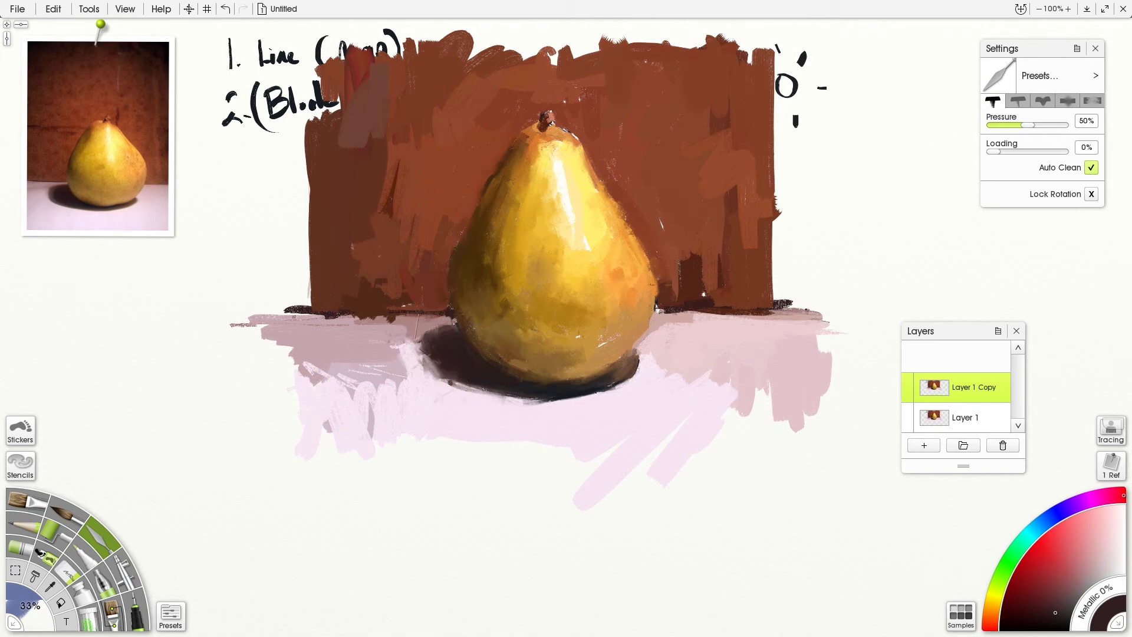
mouse_move(347, 321)
mouse_down()
mouse_move(413, 321)
mouse_move(353, 323)
mouse_move(393, 319)
mouse_move(388, 331)
mouse_move(372, 320)
mouse_move(412, 321)
mouse_move(295, 319)
mouse_up()
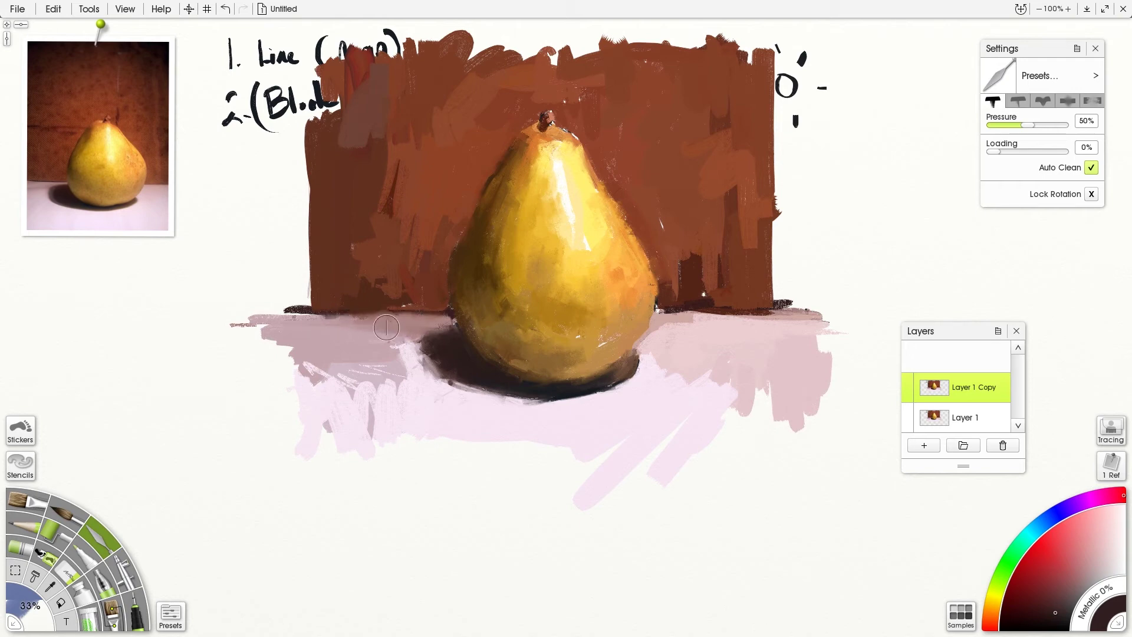
mouse_move(409, 328)
mouse_down()
mouse_move(412, 351)
mouse_move(371, 348)
mouse_move(404, 334)
mouse_move(304, 354)
mouse_move(374, 358)
mouse_move(327, 358)
mouse_move(380, 353)
mouse_move(403, 326)
mouse_move(424, 378)
mouse_move(413, 380)
mouse_up()
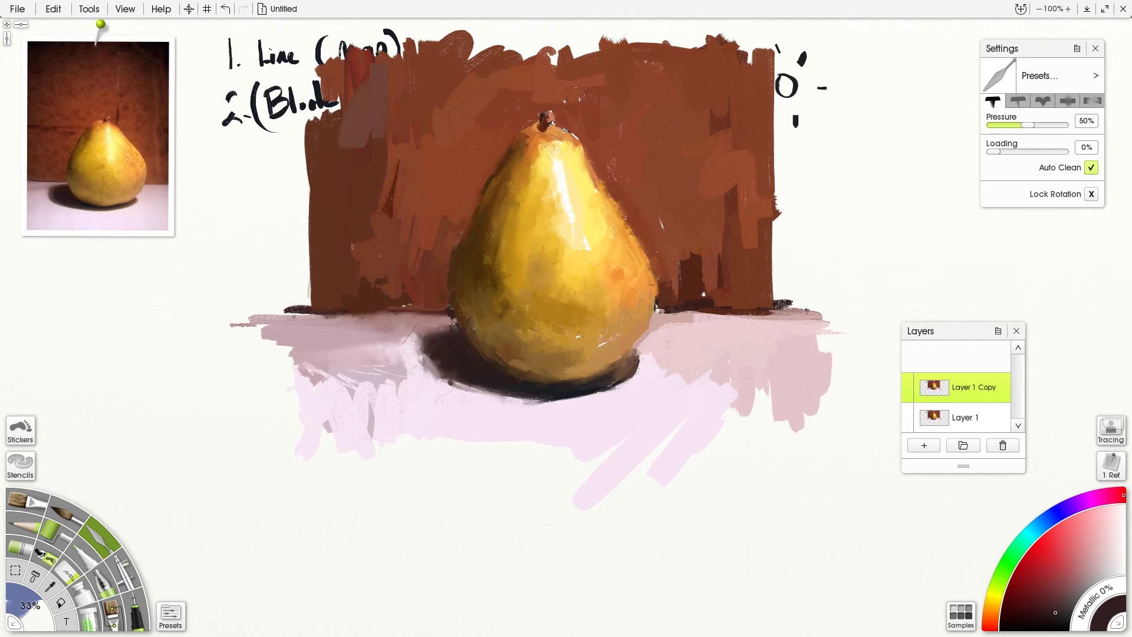
- Blend the mauve and pale pink strokes across the left and front of the table
mouse_move(358, 389)
mouse_down()
mouse_move(341, 369)
mouse_move(347, 394)
mouse_move(361, 381)
mouse_move(373, 397)
mouse_move(385, 379)
mouse_move(406, 389)
mouse_move(406, 358)
mouse_move(287, 365)
mouse_move(346, 369)
mouse_move(308, 373)
mouse_move(241, 361)
mouse_up()
mouse_move(340, 382)
mouse_down()
mouse_move(497, 386)
mouse_move(443, 396)
mouse_move(539, 412)
mouse_up()
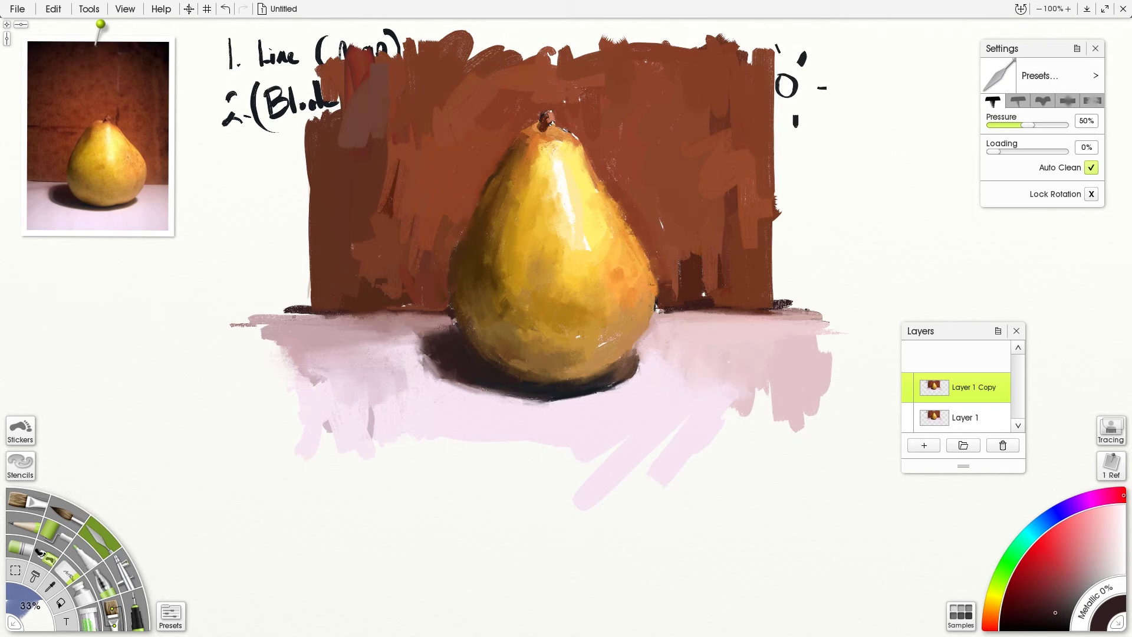
drag(361, 446, 304, 438)
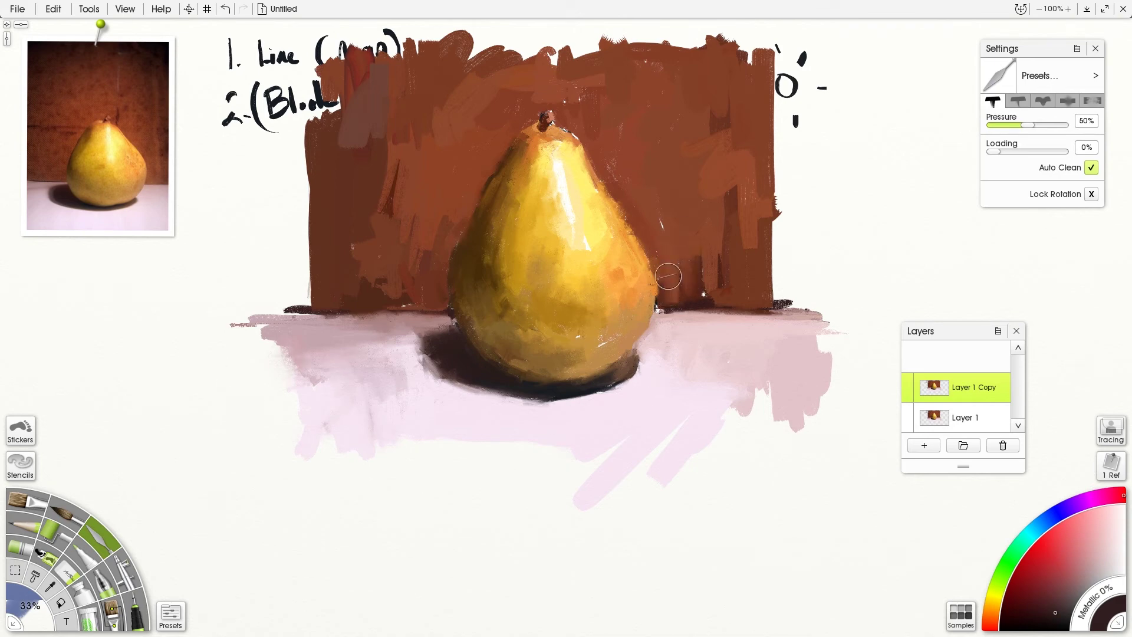
- Smooth the background to the right of the pear and around its stem, undoing the last unwanted stroke
drag(668, 287, 666, 299)
drag(563, 127, 551, 111)
drag(582, 100, 562, 115)
drag(588, 53, 601, 46)
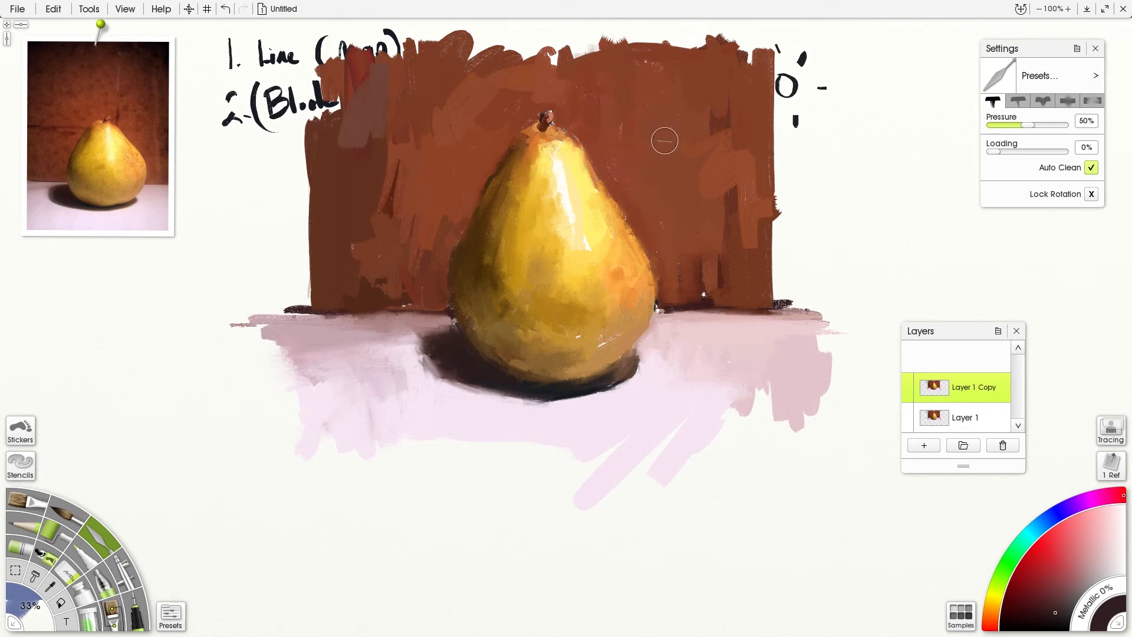
drag(653, 134, 644, 113)
drag(724, 292, 701, 297)
key(ctrl+z)
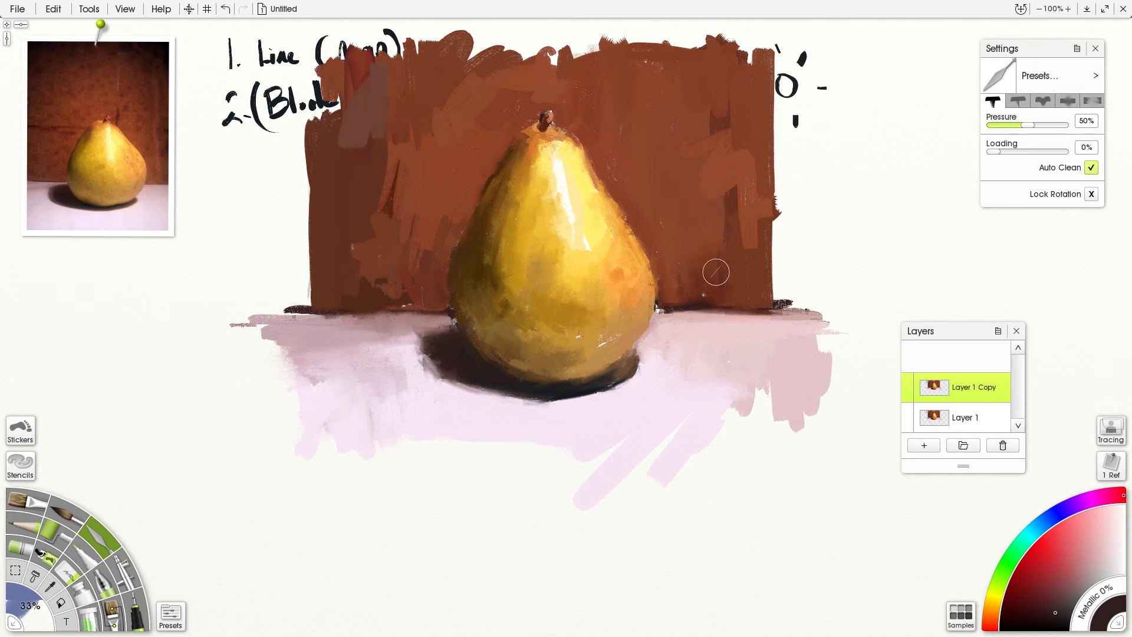
- Blend the background's brush marks left of the pear and smudge its upper edge above the stem
mouse_move(394, 154)
mouse_down()
mouse_move(392, 171)
mouse_move(382, 145)
mouse_up()
drag(376, 217, 359, 95)
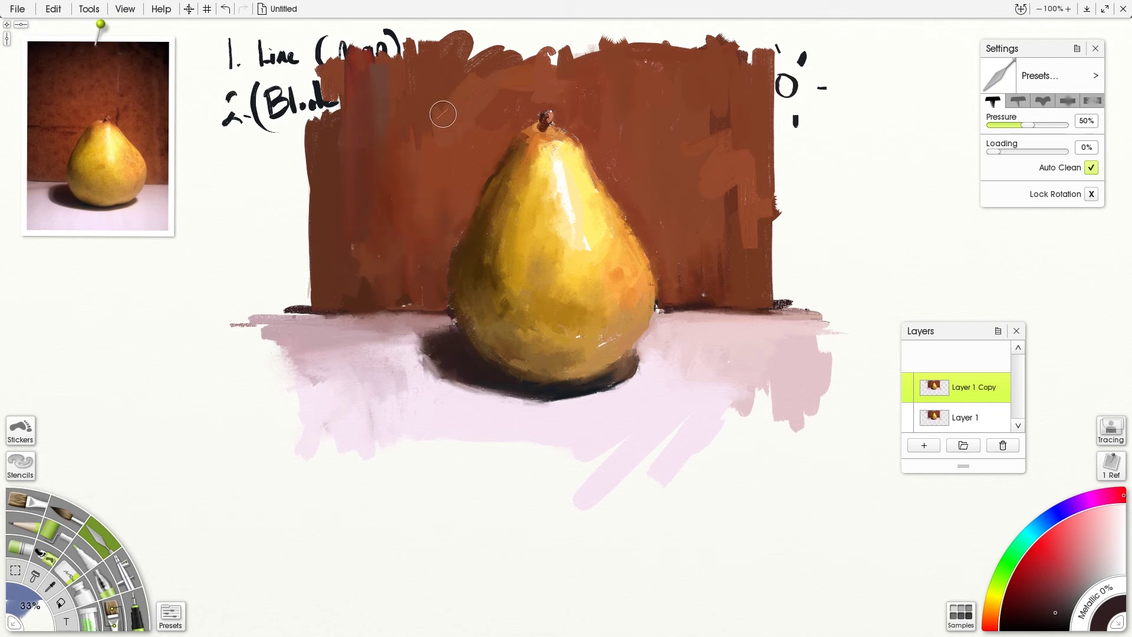
mouse_move(461, 122)
mouse_down()
mouse_move(481, 51)
mouse_move(496, 82)
mouse_move(510, 50)
mouse_move(552, 41)
mouse_move(581, 88)
mouse_move(560, 40)
mouse_up()
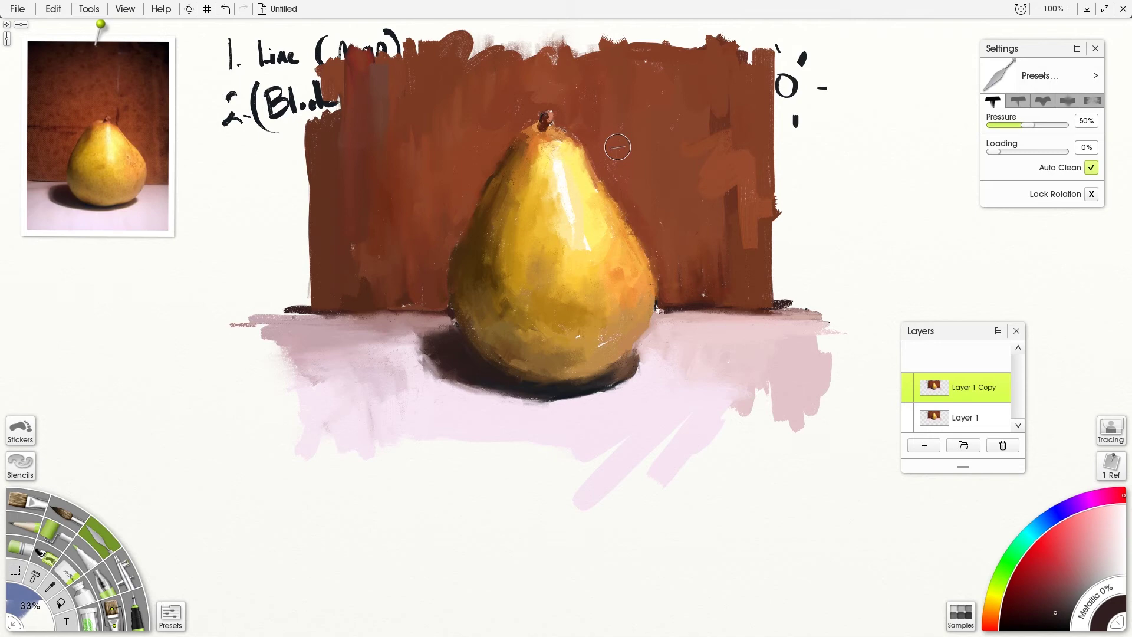
- Blend the remaining patches in the background's upper right and right side, undoing the last unwanted stroke
drag(681, 133, 706, 140)
drag(719, 184, 721, 207)
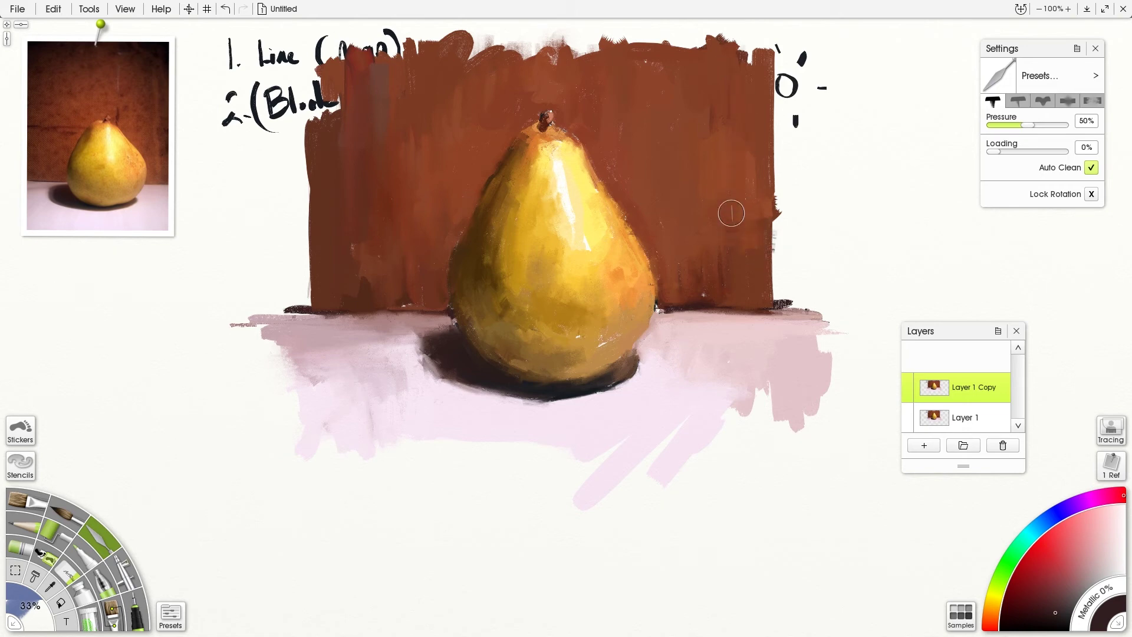
drag(640, 87, 665, 87)
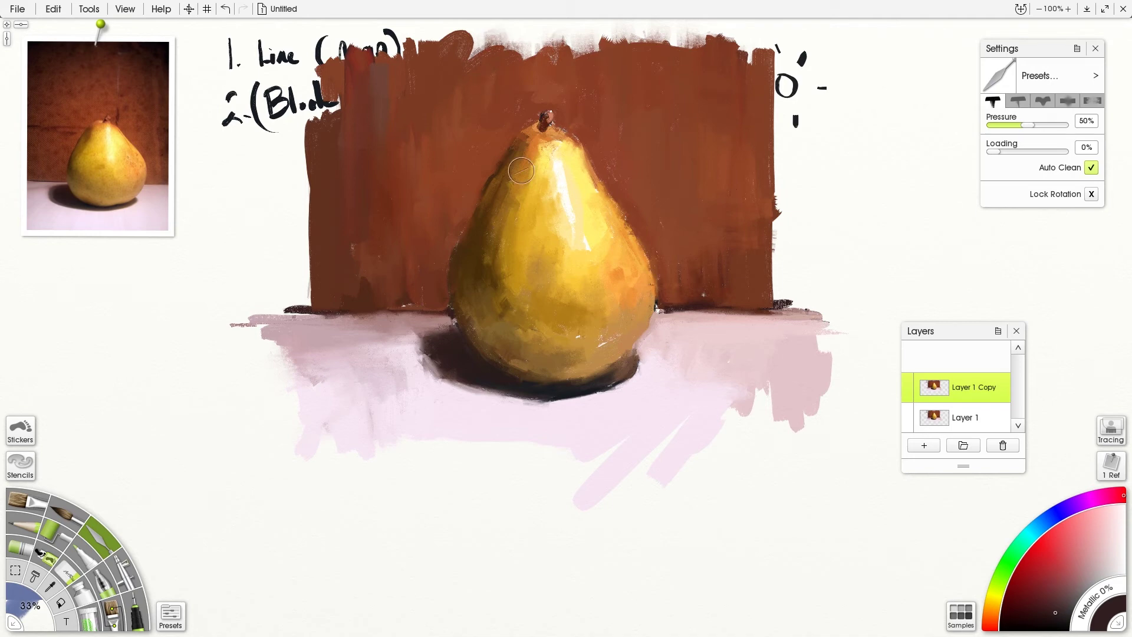
mouse_move(680, 273)
mouse_down()
mouse_move(650, 227)
mouse_move(675, 244)
mouse_move(692, 289)
mouse_up()
key(ctrl+z)
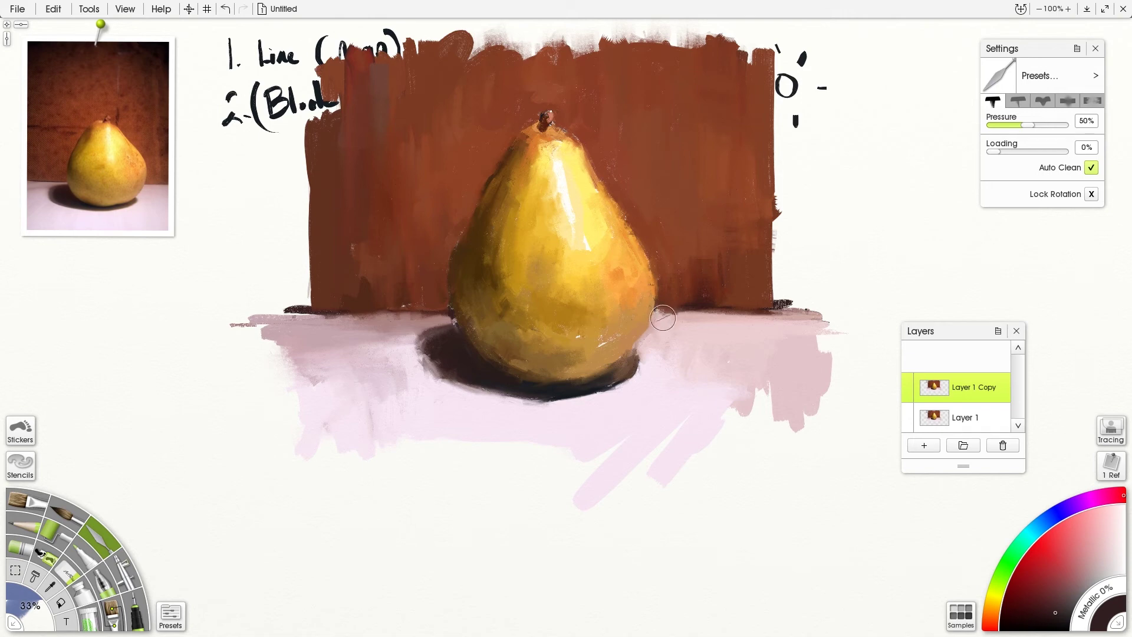
- Feather the background's outer edges, smudging its upper left corner over the handwritten notes, and touch up the pear's left contour
mouse_move(767, 307)
mouse_down()
mouse_move(778, 259)
mouse_move(774, 301)
mouse_up()
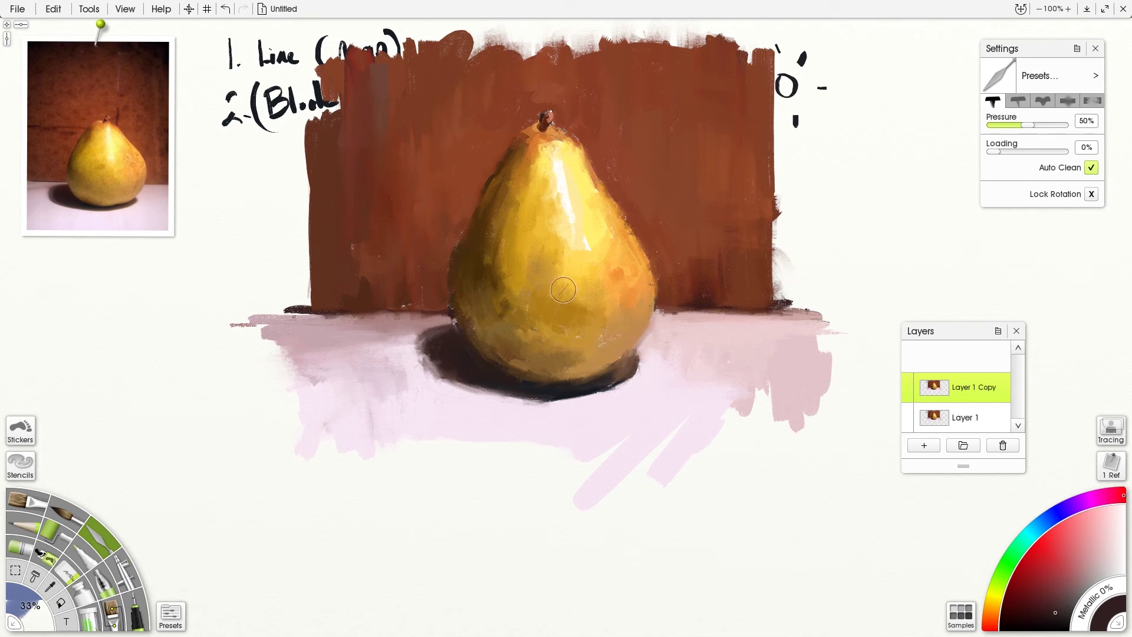
drag(495, 206, 479, 223)
mouse_move(330, 118)
mouse_down()
mouse_move(329, 144)
mouse_move(324, 52)
mouse_move(313, 96)
mouse_move(322, 211)
mouse_move(313, 79)
mouse_move(338, 39)
mouse_move(403, 63)
mouse_move(434, 56)
mouse_move(390, 61)
mouse_move(400, 60)
mouse_move(385, 205)
mouse_move(394, 132)
mouse_move(436, 42)
mouse_move(463, 43)
mouse_move(474, 16)
mouse_move(500, 41)
mouse_up()
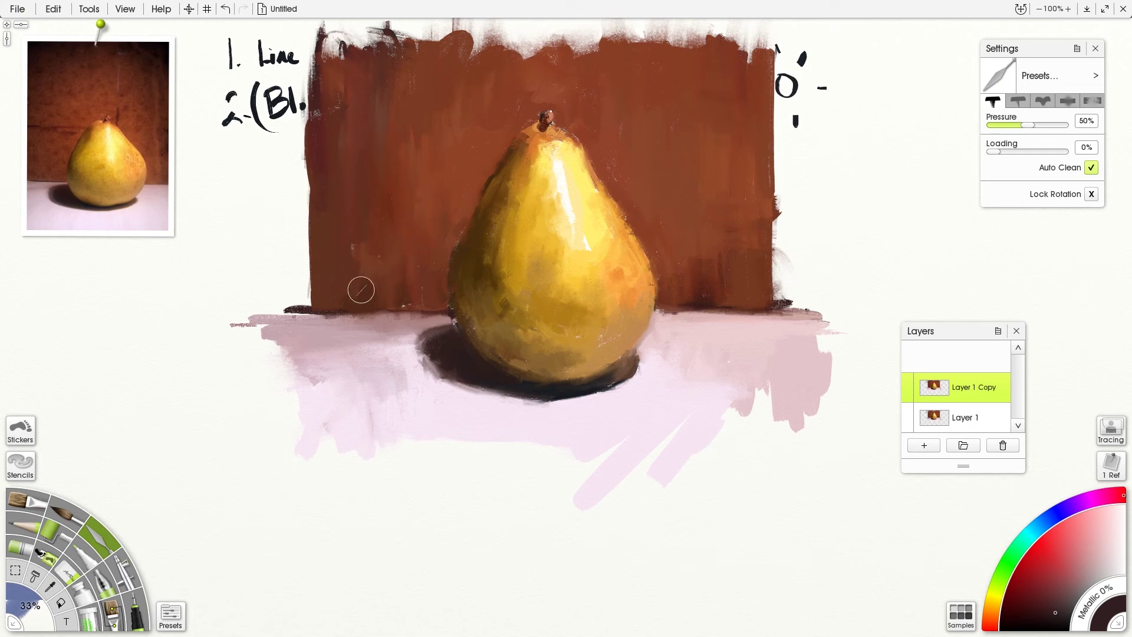
mouse_move(311, 290)
mouse_down()
mouse_move(307, 302)
mouse_move(305, 292)
mouse_up()
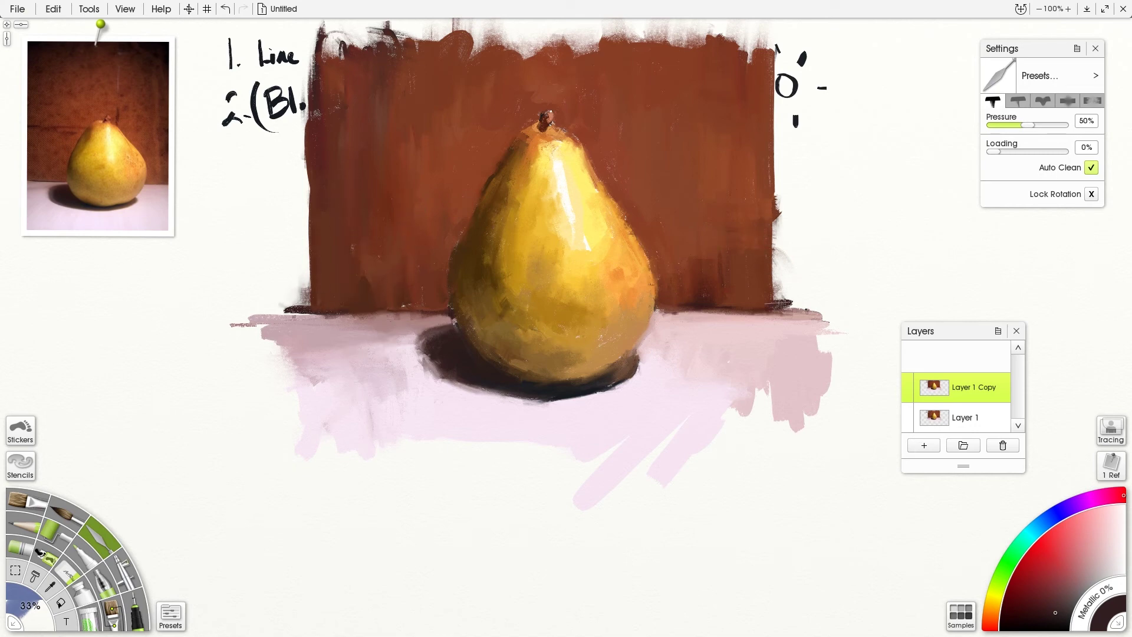
drag(767, 287, 764, 313)
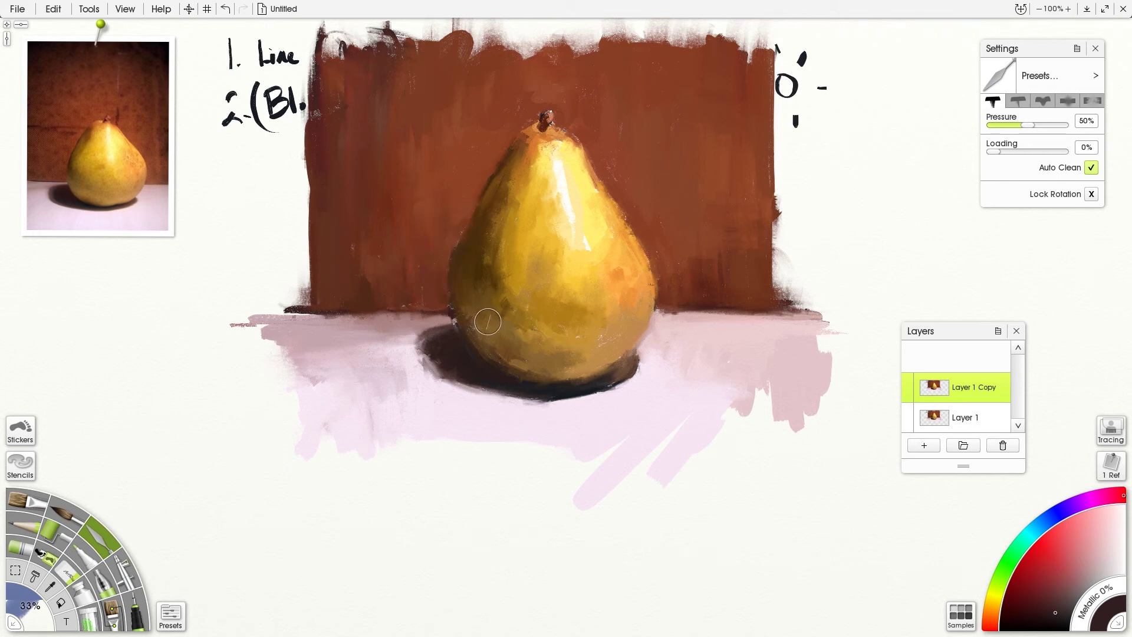
- Undo the last palette knife strokes on the pear
key(ctrl+z)
key(ctrl+z)
key(ctrl+z)
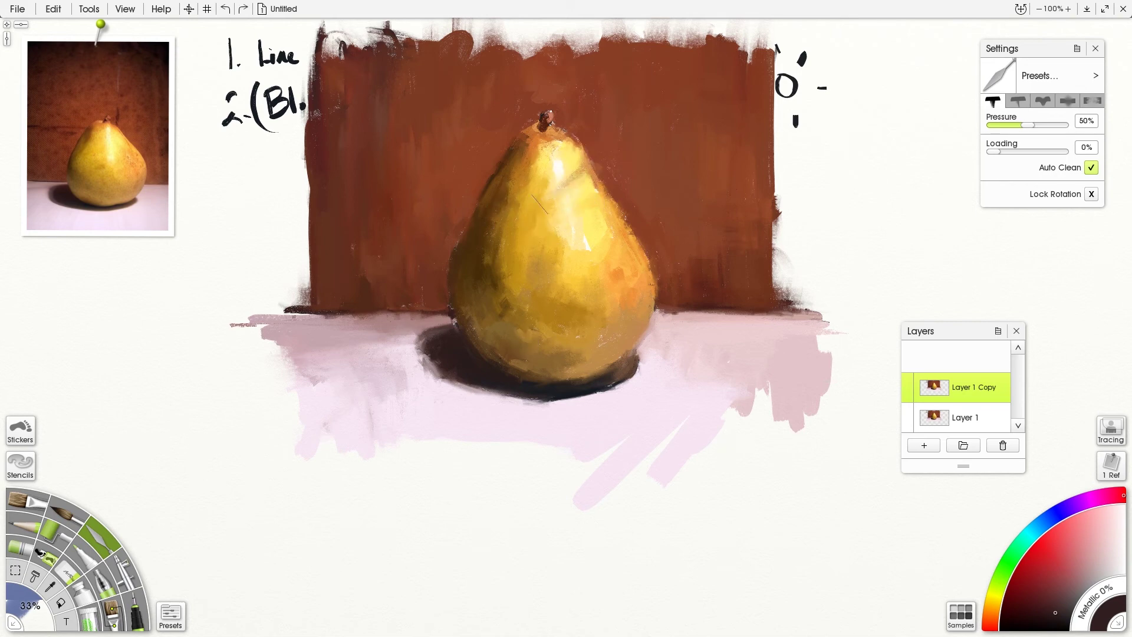
- Undo the last palette knife stroke across the pear's highlight and blend the pear's lower right edge
key(ctrl+z)
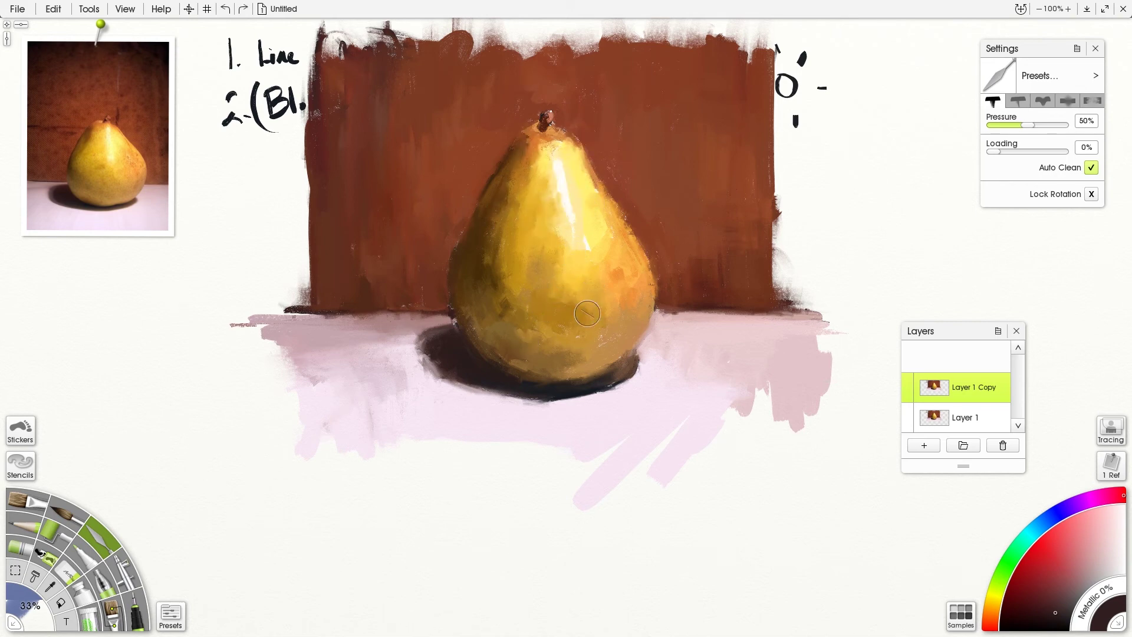
drag(605, 371, 603, 384)
- Airbrush a soft golden tan sampled from the reference photo along the pear's lower right side, and reduce the airbrush size
click(115, 573)
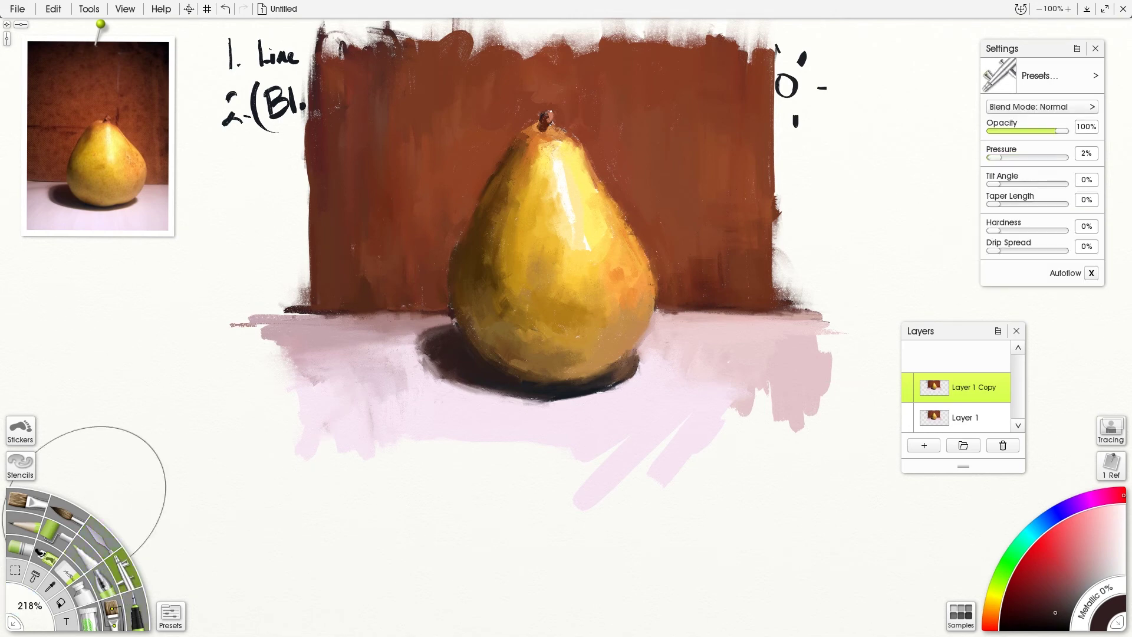
click(118, 211)
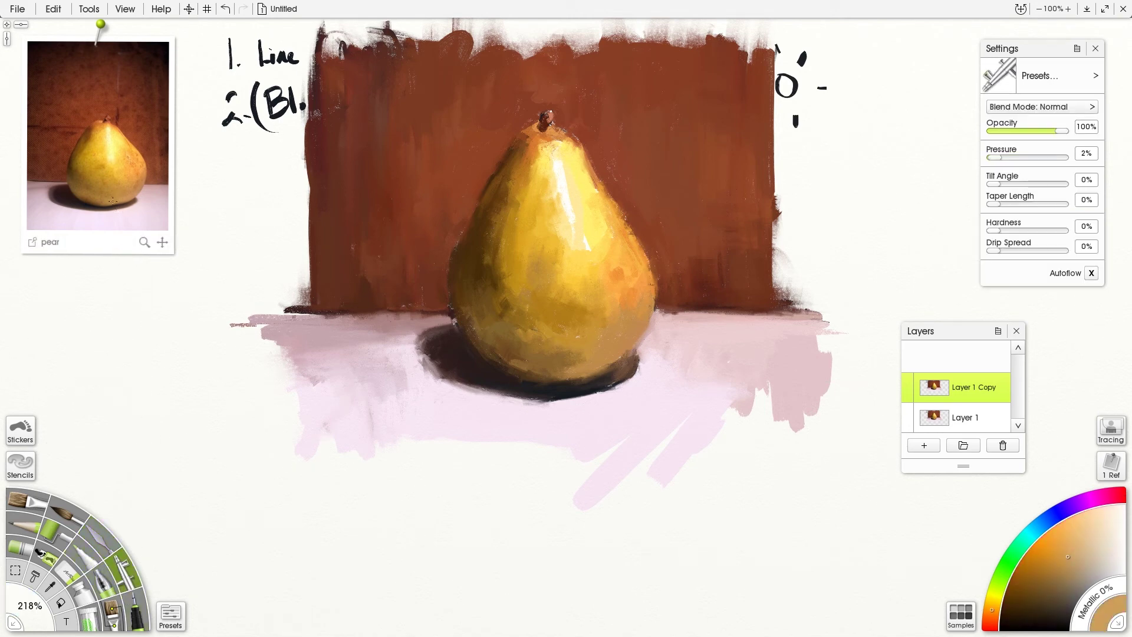
drag(580, 343, 648, 345)
key(bracketleft)
key(bracketleft)
key(bracketleft)
key(bracketleft)
key(bracketleft)
key(bracketleft)
key(bracketleft)
key(bracketleft)
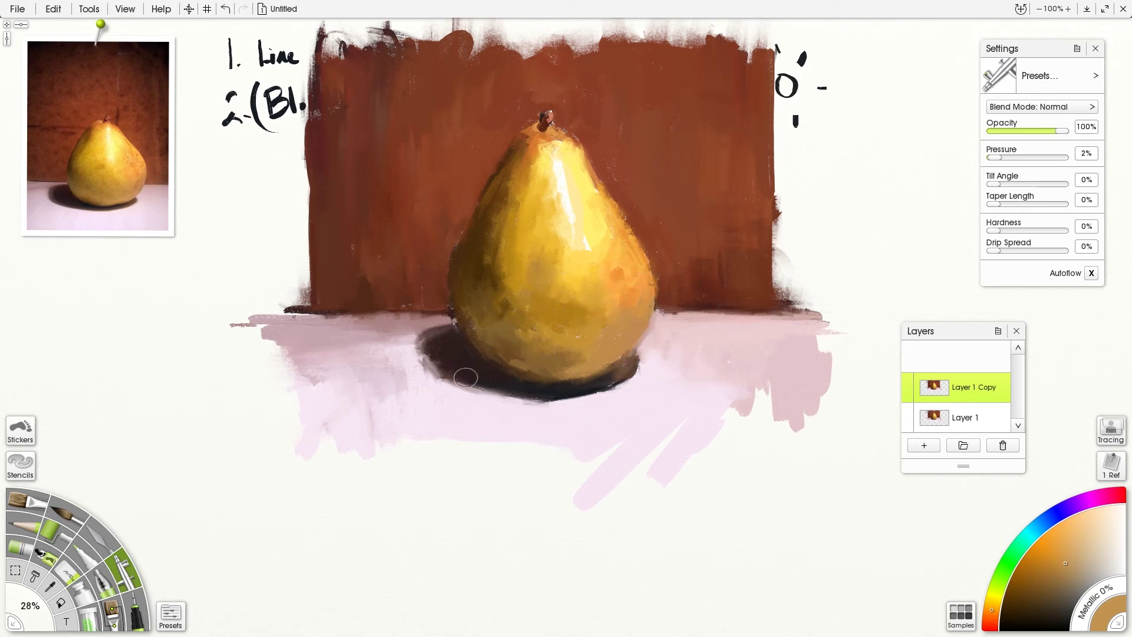
key(bracketleft)
- Airbrush sampled pale pink onto the pear's lower right side and pale yellow around its highlight at 25% size, undoing one unwanted stroke
alt+click(646, 332)
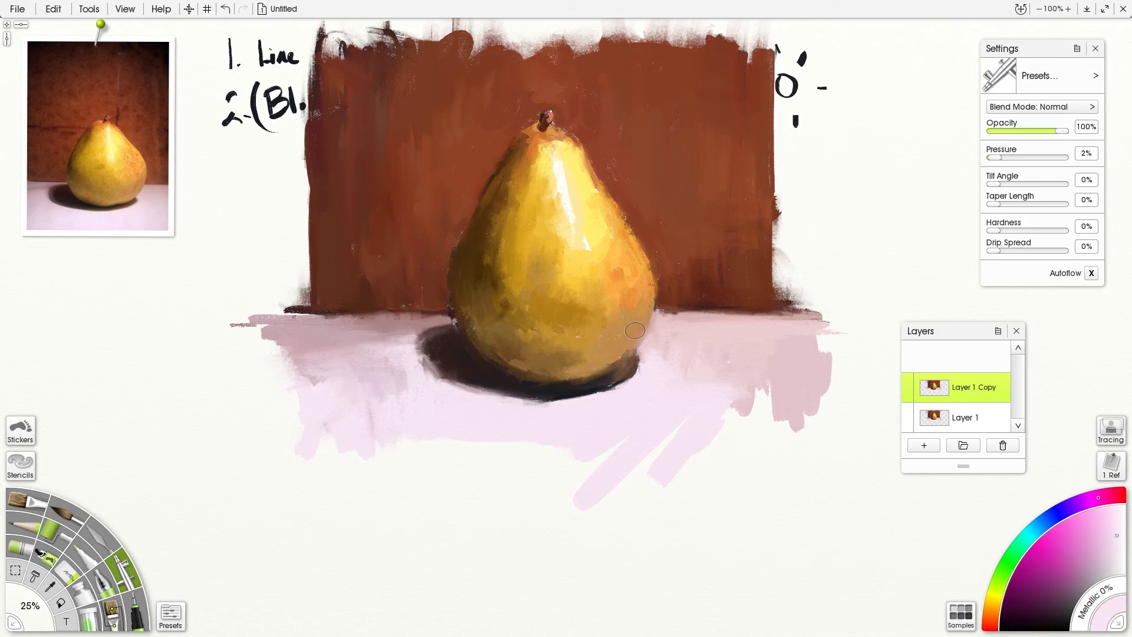
alt+click(588, 248)
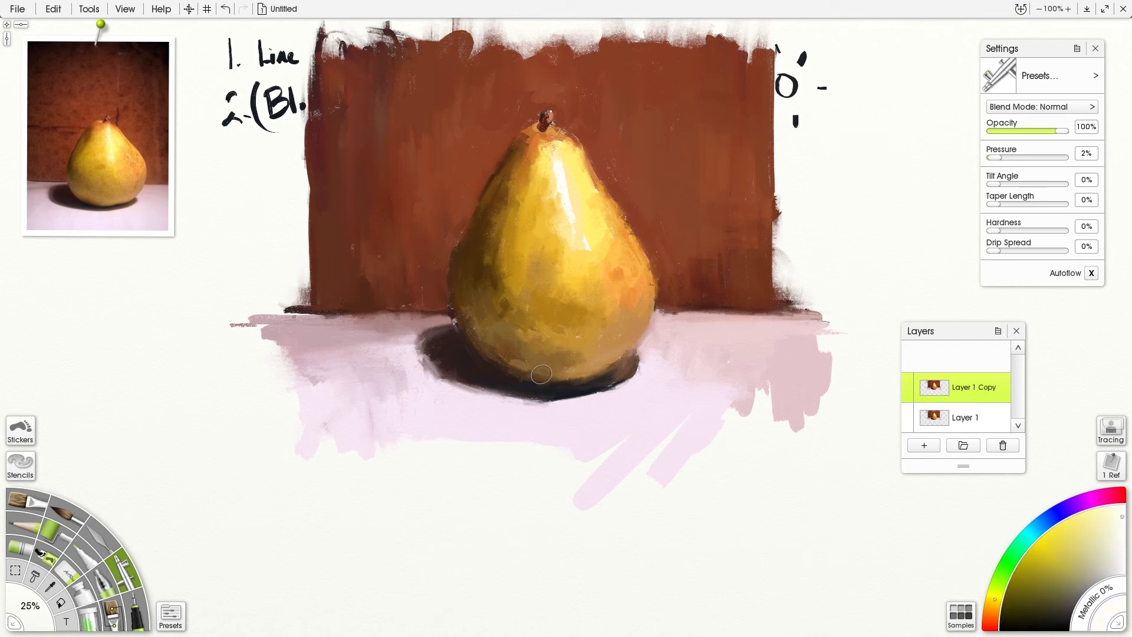
key(ctrl+z)
alt+click(569, 199)
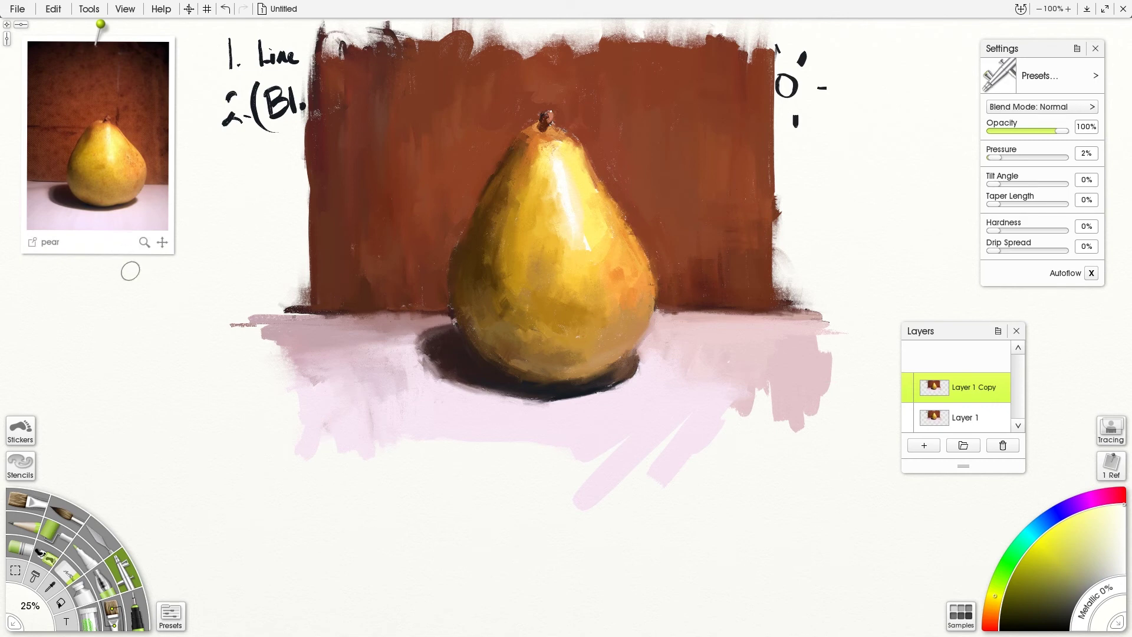
- Airbrush brown sampled from the reference and dark tones from the cast shadow onto the pear's shaded left side and underside, undoing one stroke
click(87, 136)
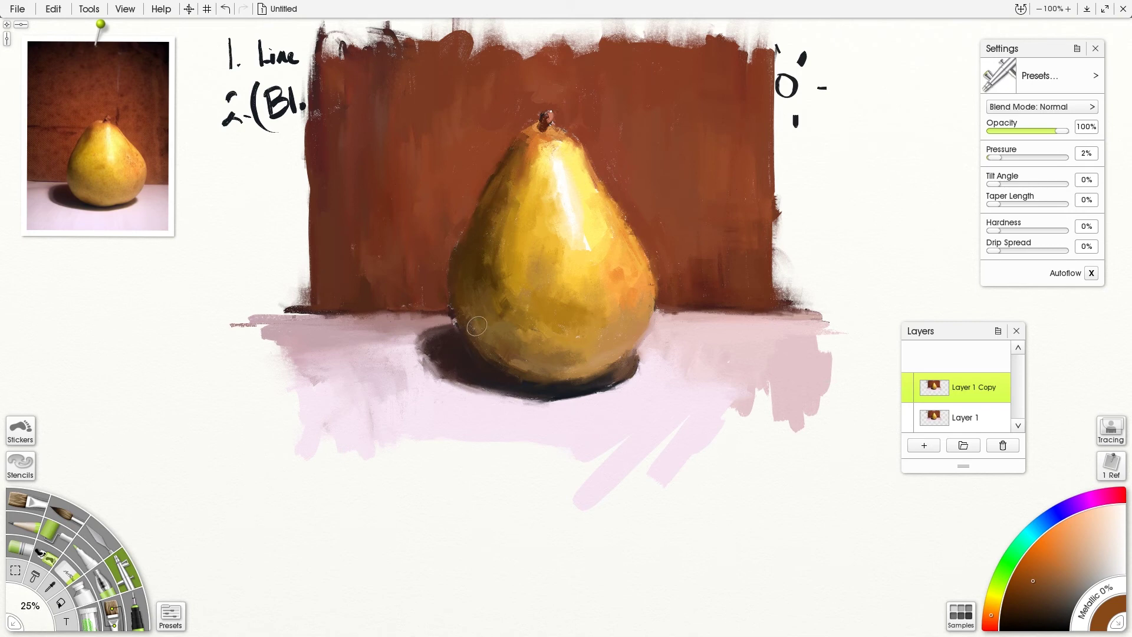
alt+click(578, 384)
key(ctrl+z)
alt+click(581, 393)
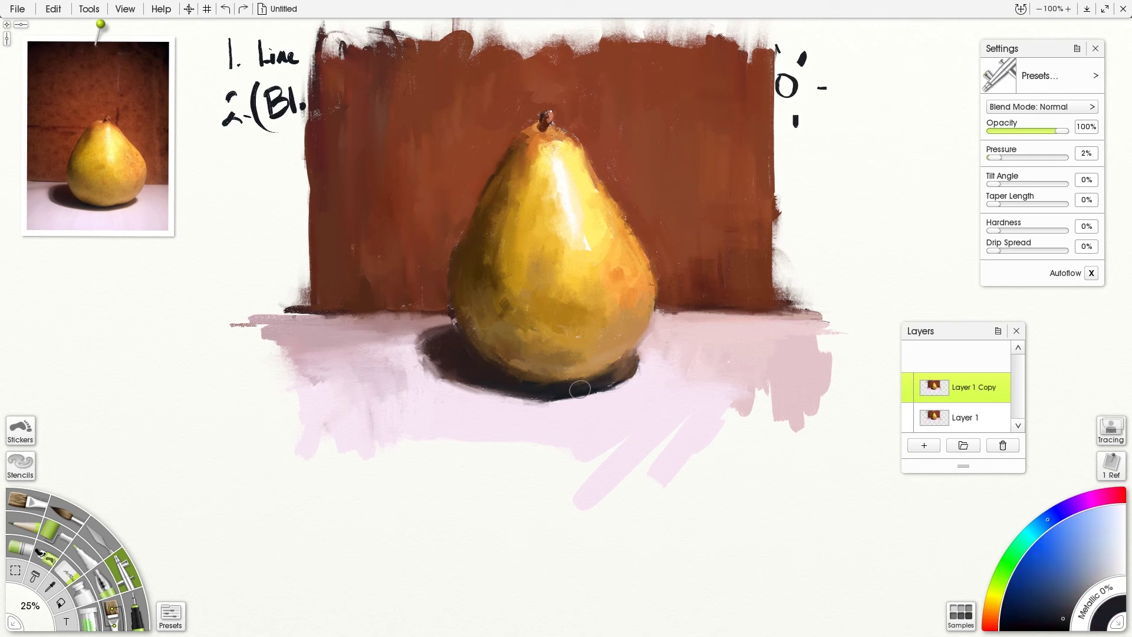
alt+click(528, 372)
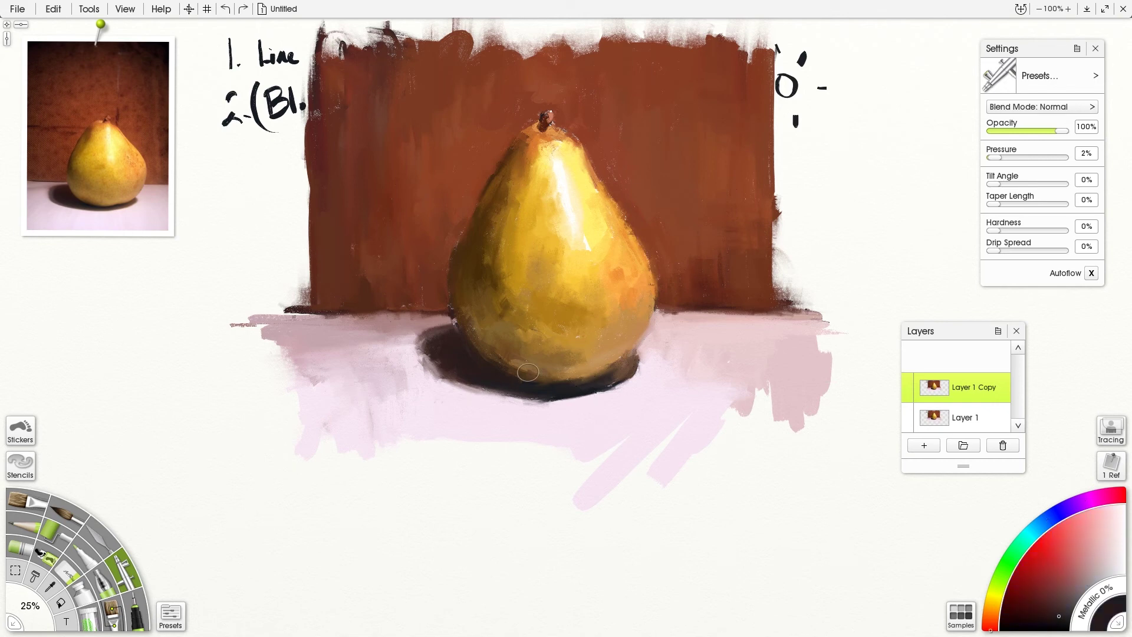
click(588, 378)
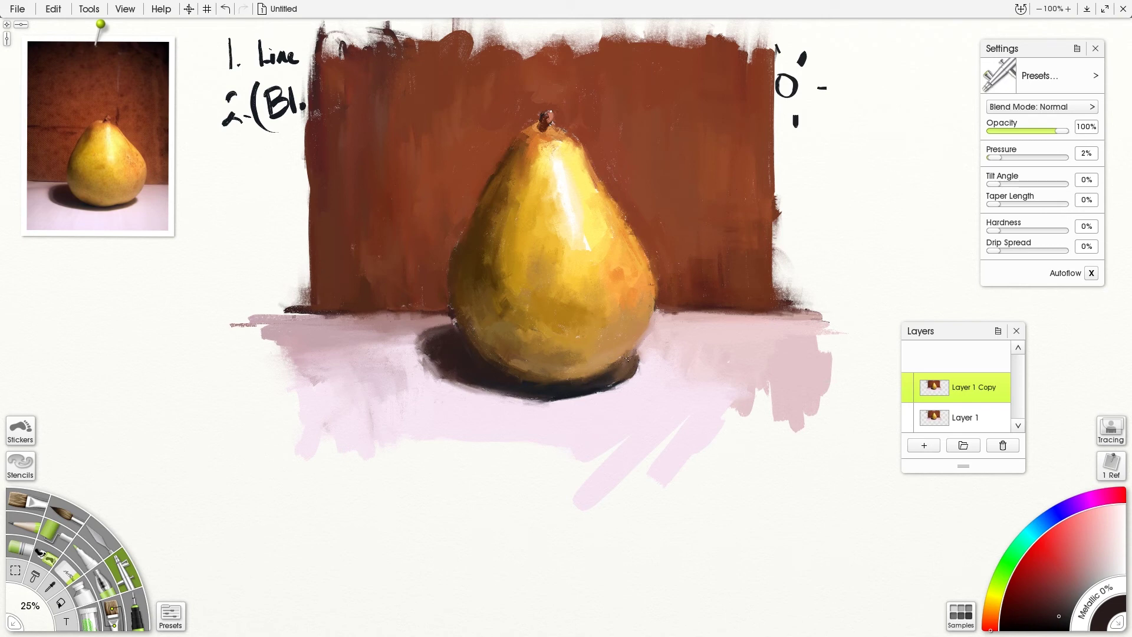
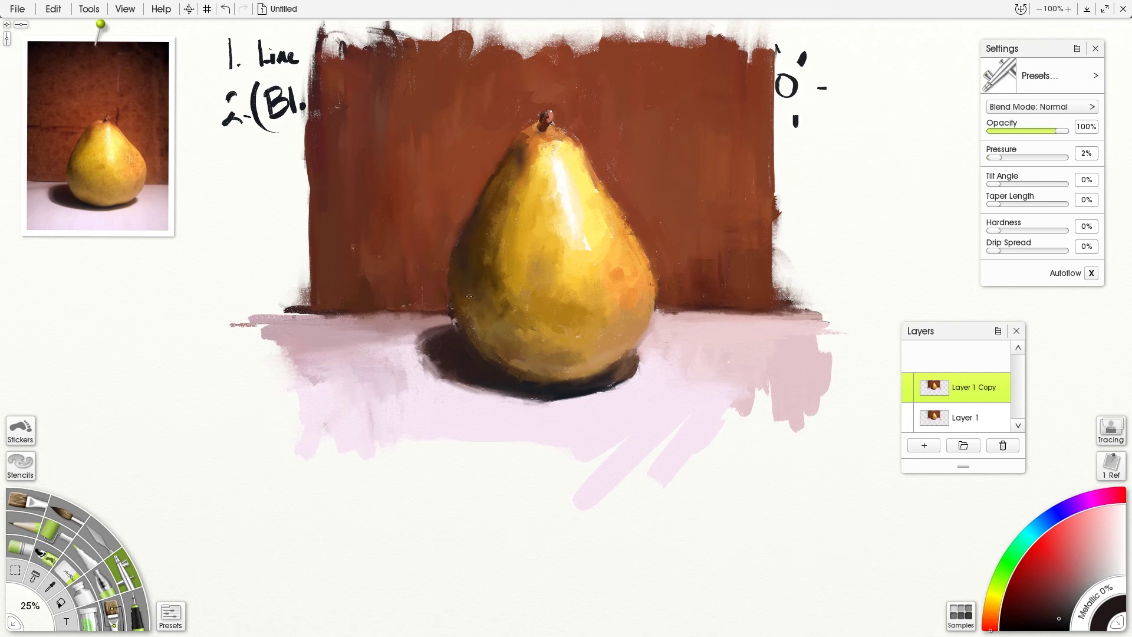
- Smudge the pear's upper left contour into the background with the palette knife
click(109, 543)
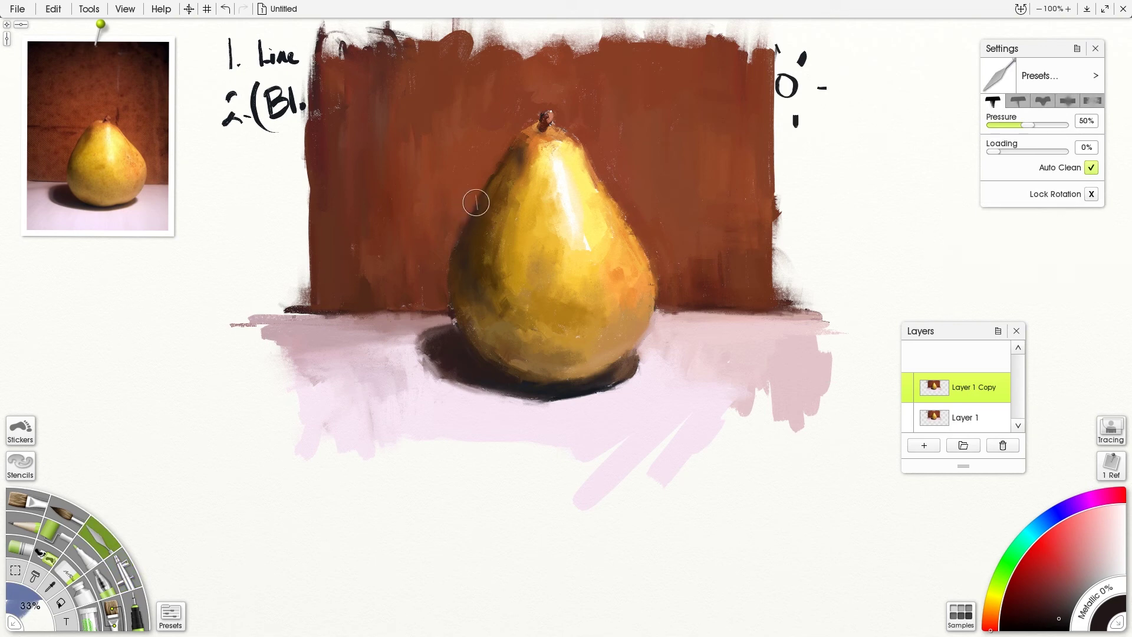
drag(490, 172, 496, 167)
- Compare the oil brush, palette knife and airbrush settings, resetting the palette knife to its default settings
click(28, 507)
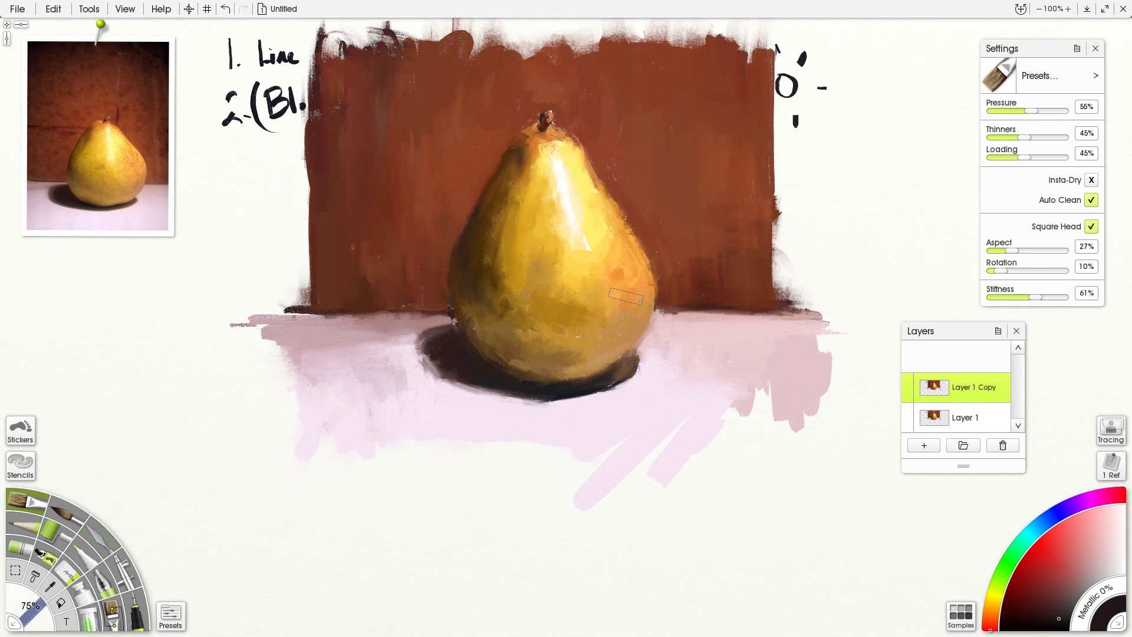
click(110, 536)
click(1039, 76)
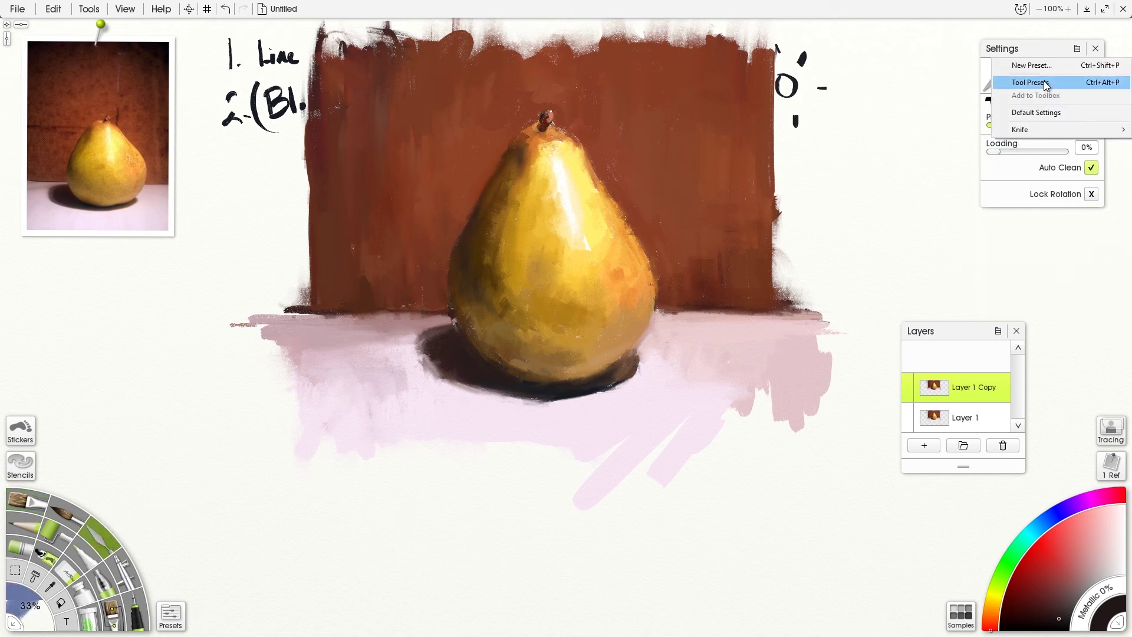
click(1023, 81)
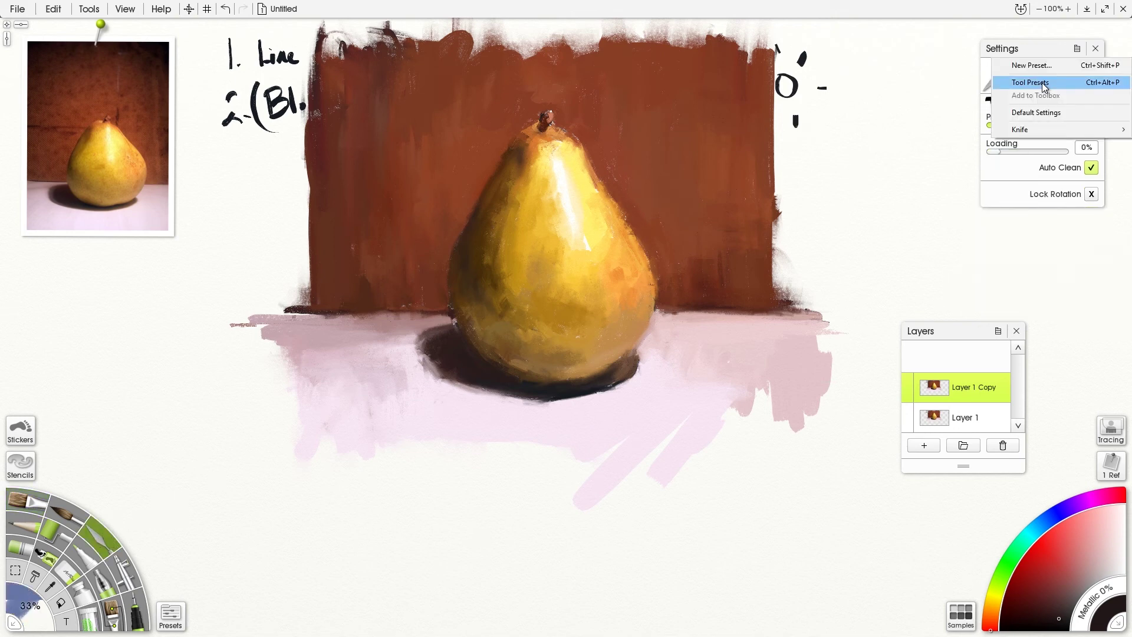
click(1036, 112)
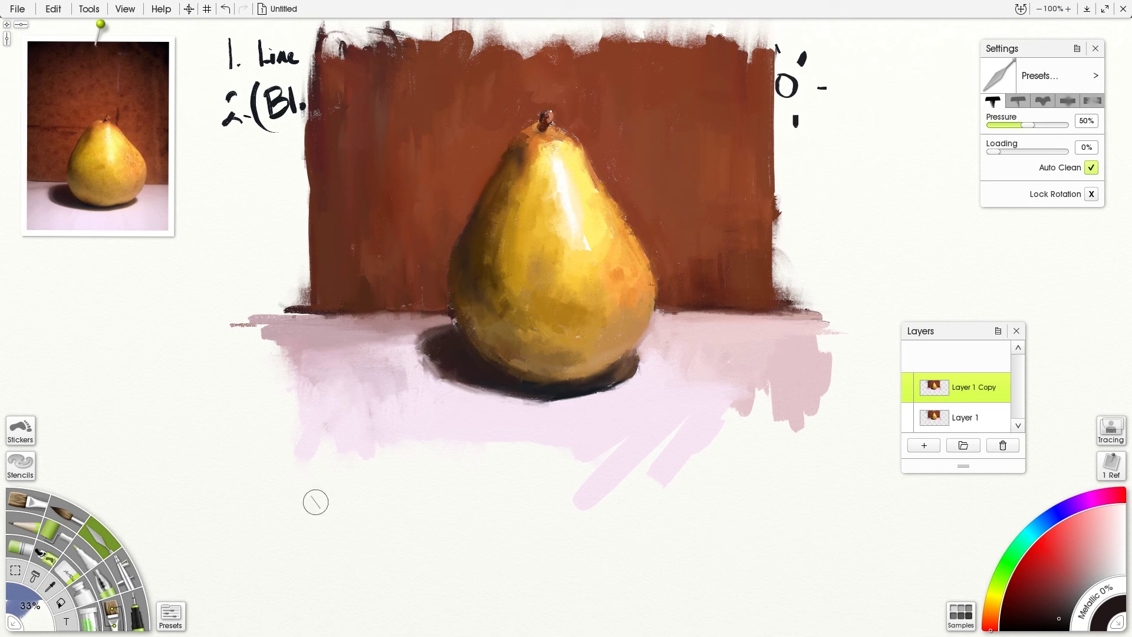
click(124, 593)
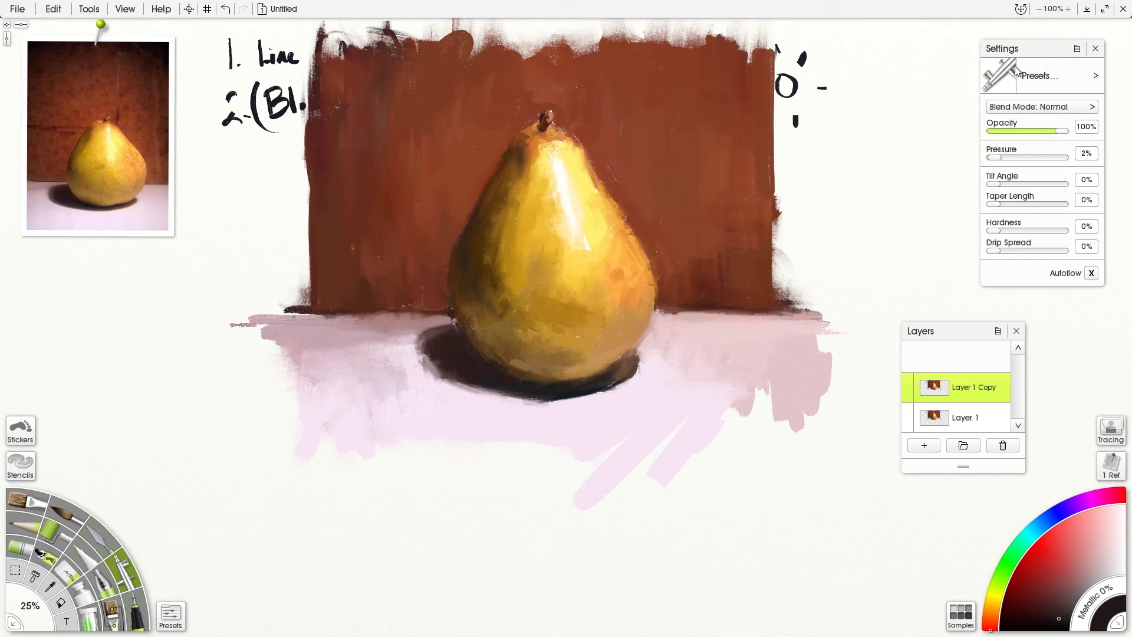
- Touch up the pear's neck and stem with the oil brush at 19% size, using sampled yellow, orange-brown and dark brown tones
click(39, 506)
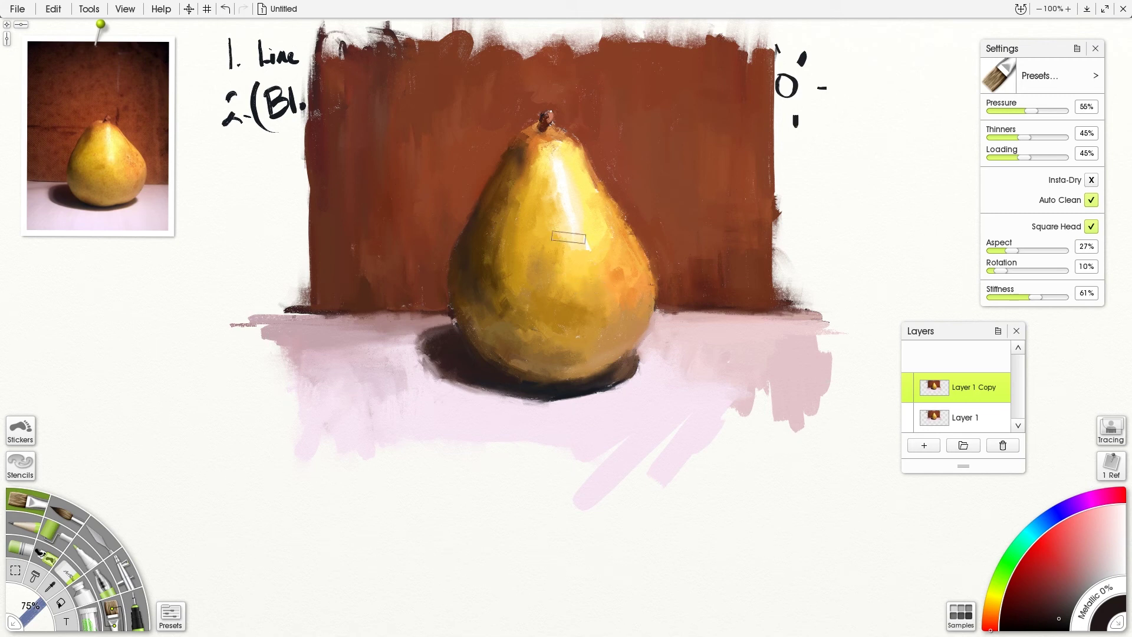
alt+click(544, 161)
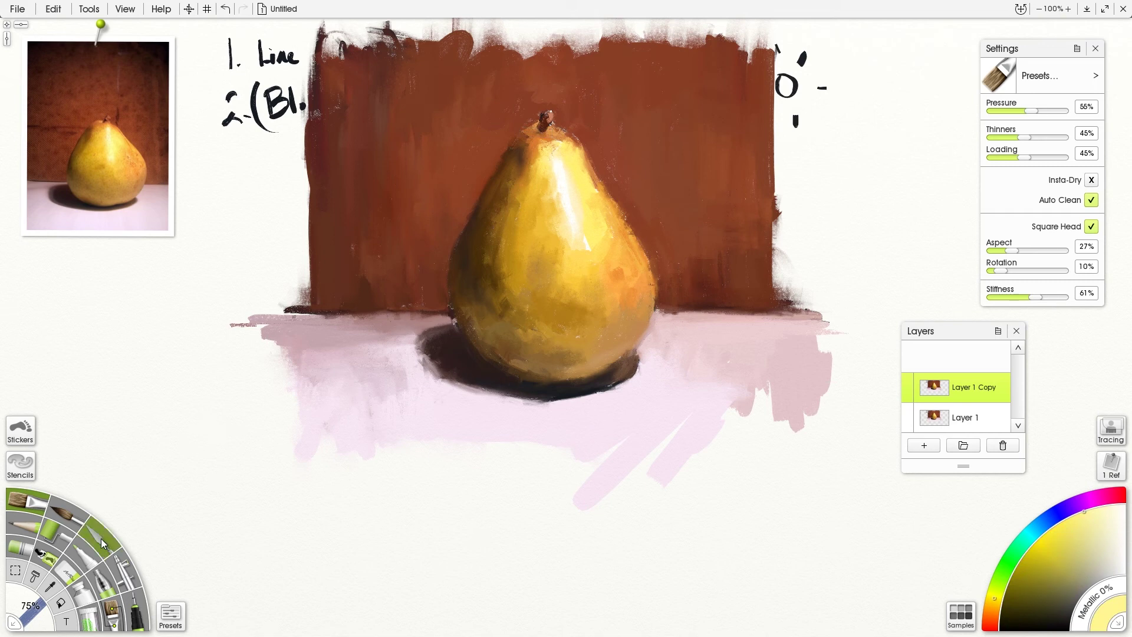
key(bracketleft)
key(bracketleft)
key(bracketleft)
key(bracketleft)
key(bracketleft)
key(bracketleft)
key(bracketleft)
key(bracketleft)
key(bracketleft)
key(bracketleft)
key(bracketleft)
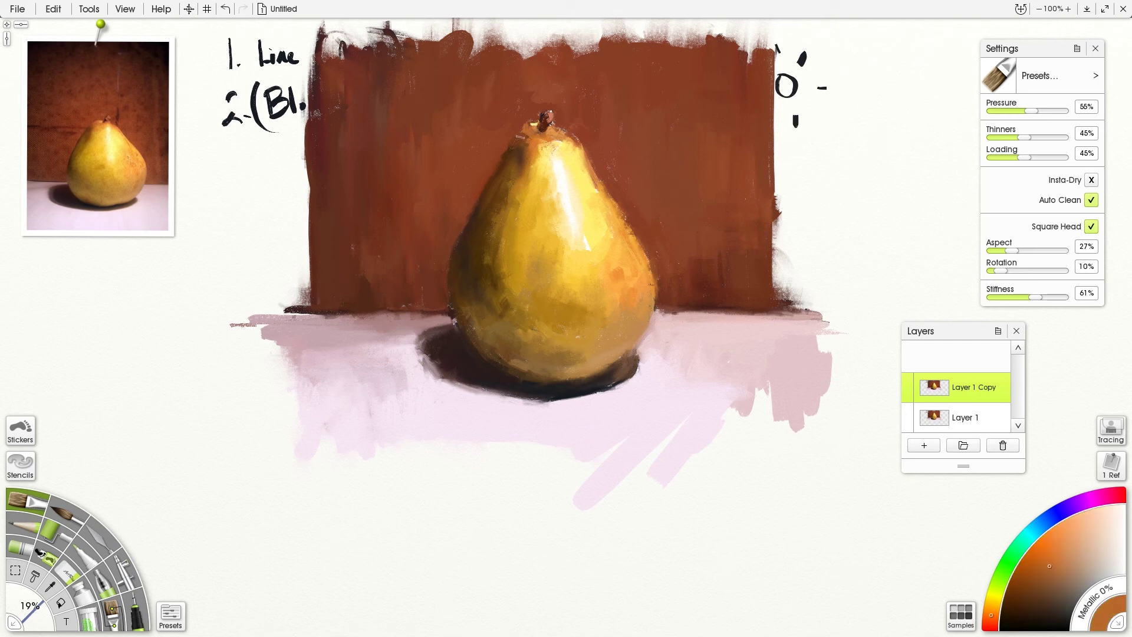
alt+click(518, 137)
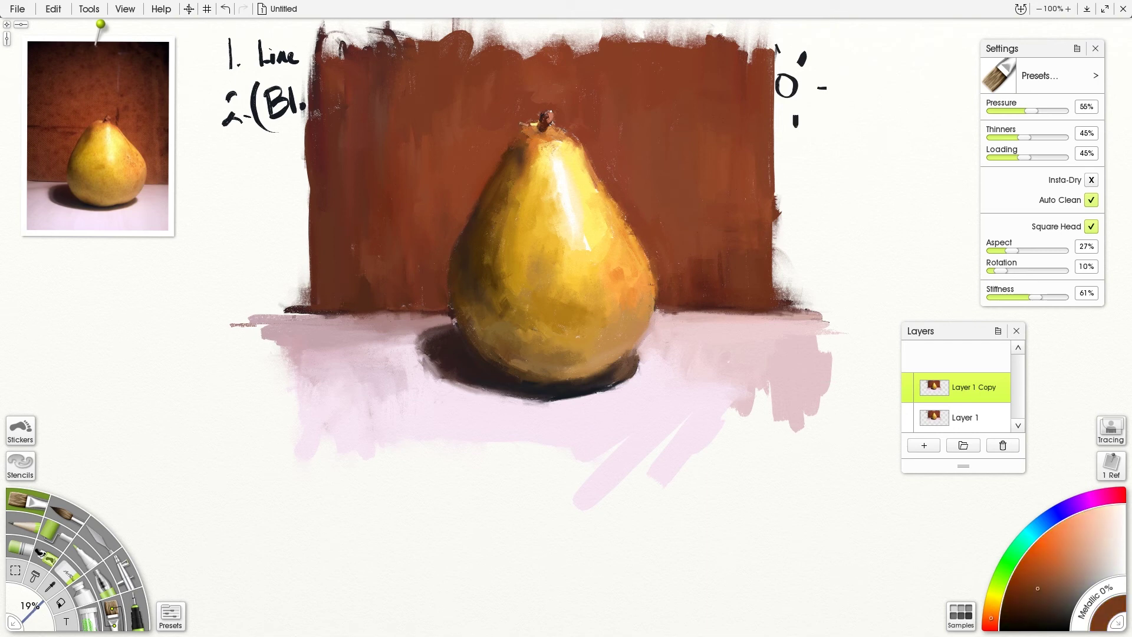
alt+click(522, 128)
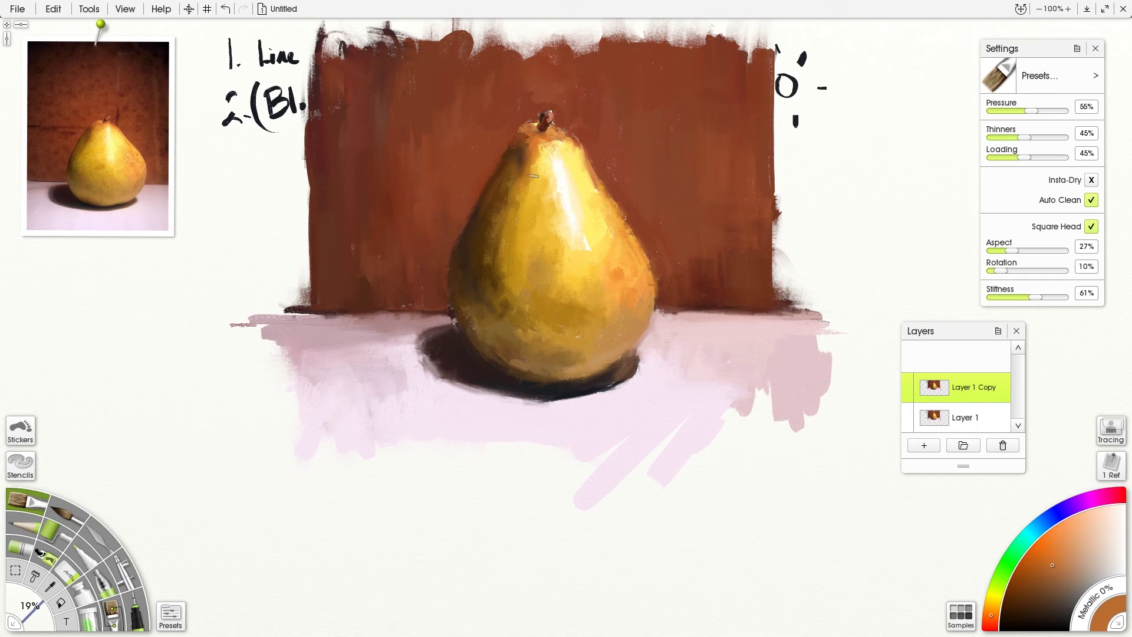
alt+click(524, 127)
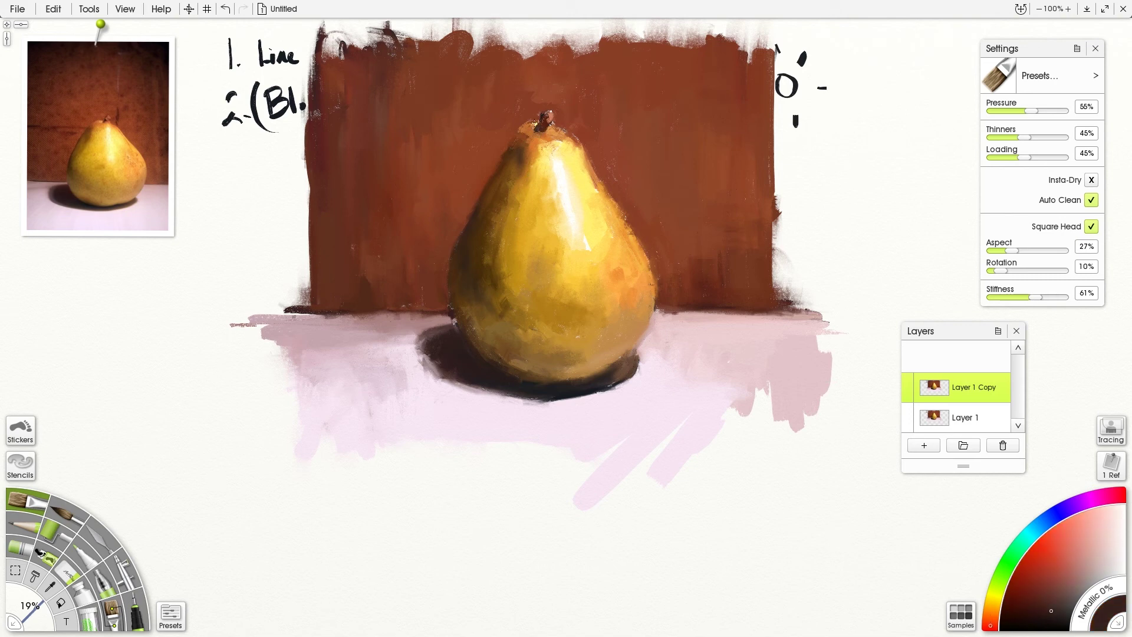
alt+click(523, 127)
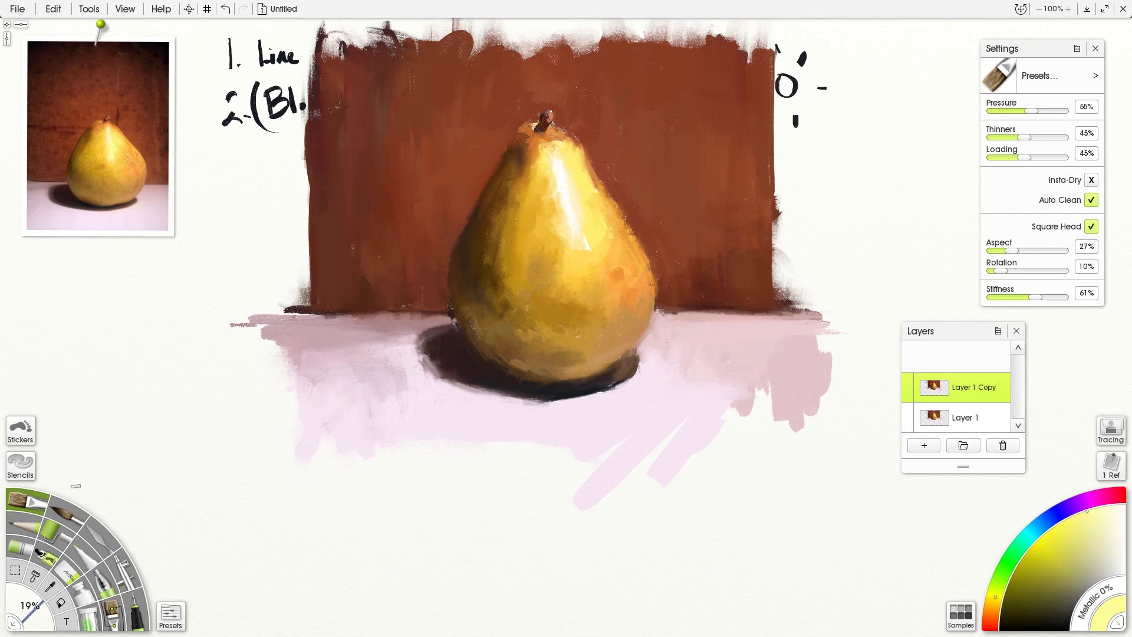
- Reduce the palette knife to 4% and blend the fresh strokes around the pear's stem
click(97, 534)
key(bracketleft)
key(bracketleft)
key(bracketleft)
key(bracketleft)
key(bracketleft)
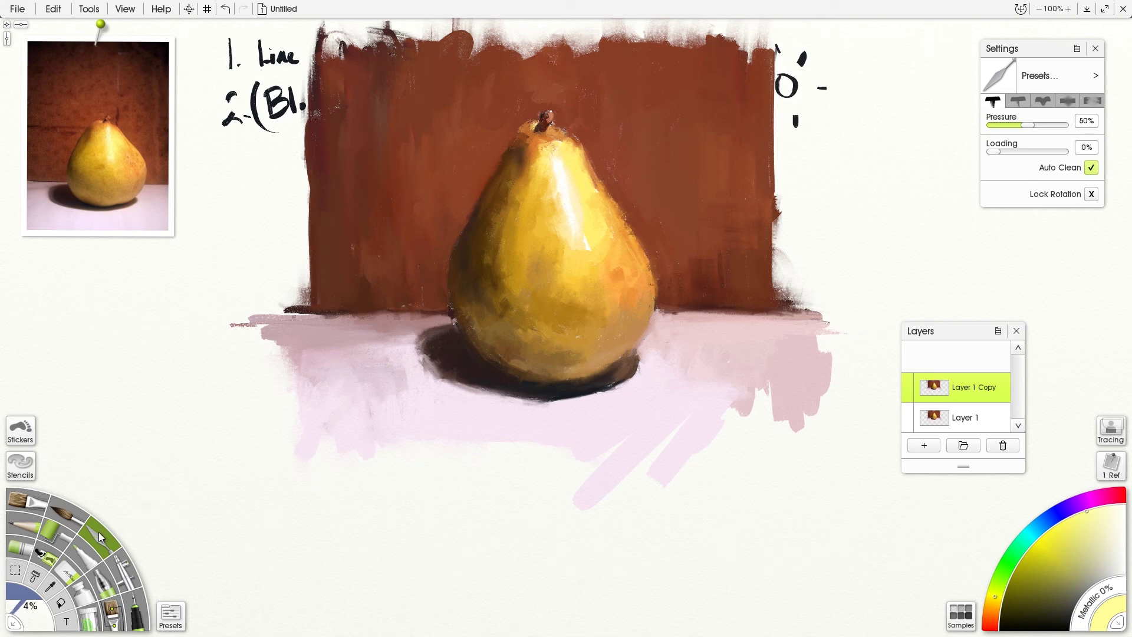
- Paint small cream touches on the pear's highlight with the oil brush and blend them with the palette knife
click(28, 501)
alt+click(557, 161)
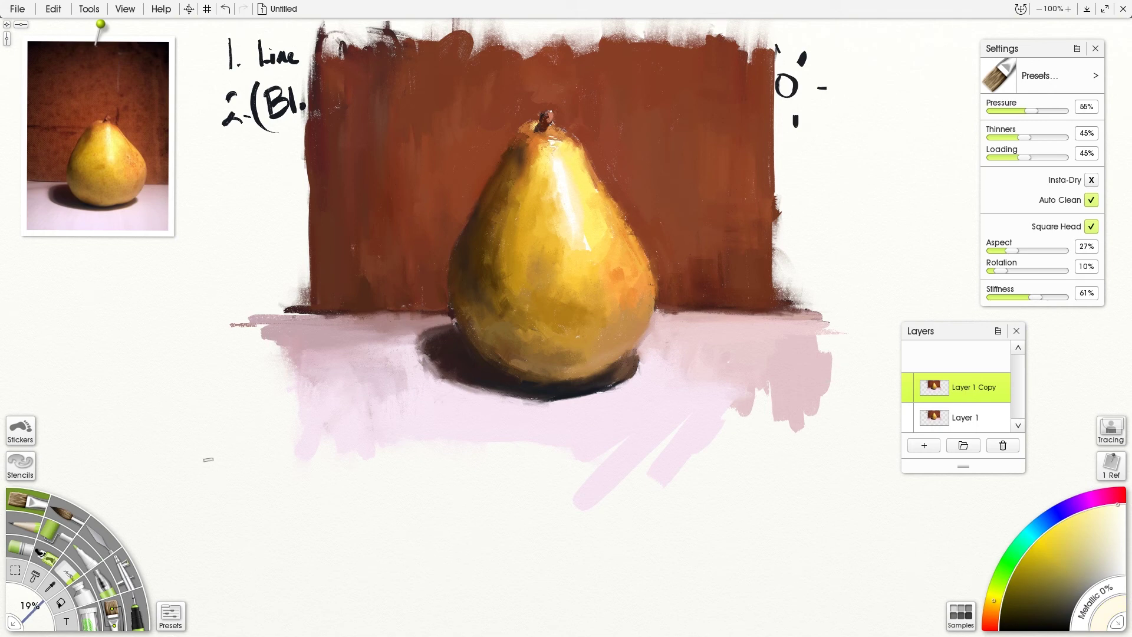
click(106, 539)
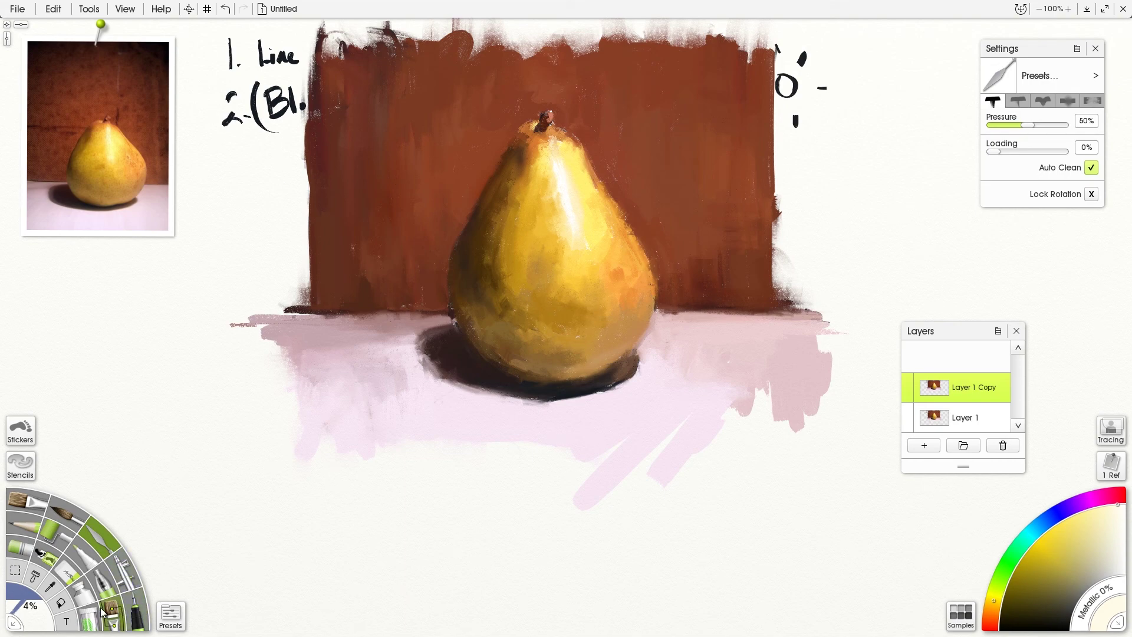
- Spray a test trail of Baubles stickers across the canvas below the table and undo it
click(44, 559)
mouse_move(309, 469)
mouse_down()
mouse_move(504, 521)
mouse_move(641, 451)
mouse_up()
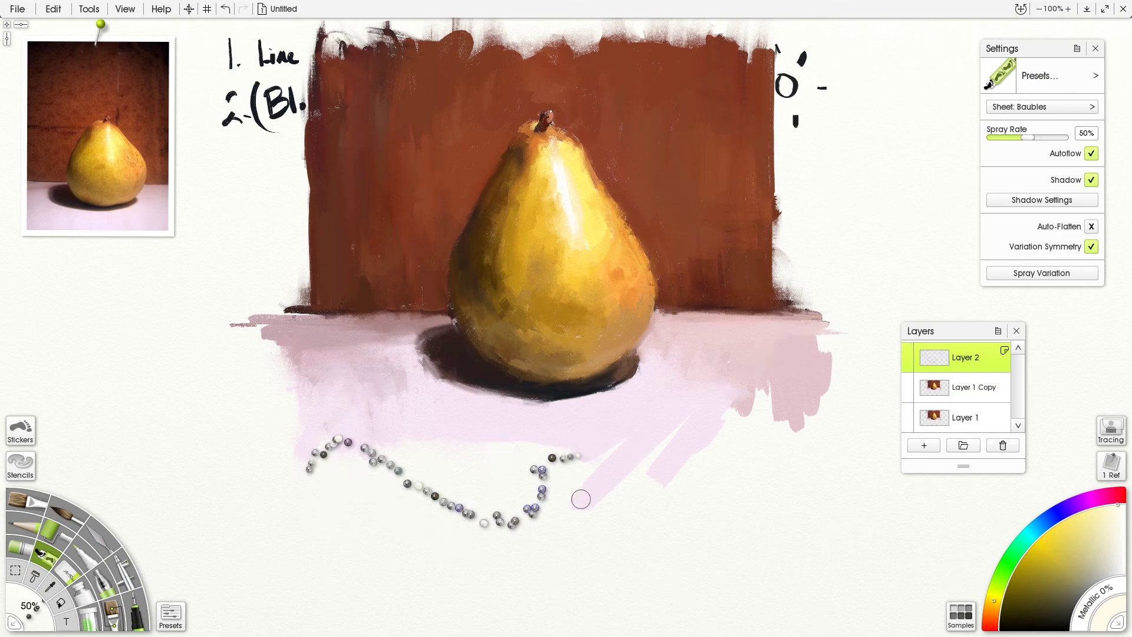
key(ctrl+z)
key(ctrl+z)
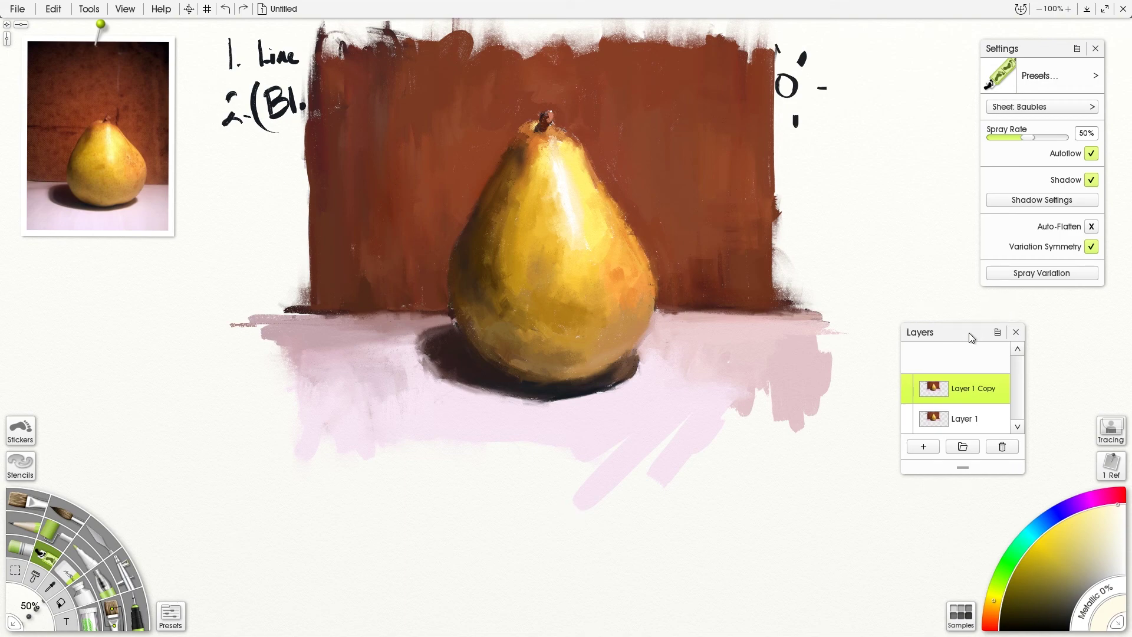
- Browse the spray sheet groups, including Nature and Brush Heads, for other sticker sheets
drag(968, 332, 997, 310)
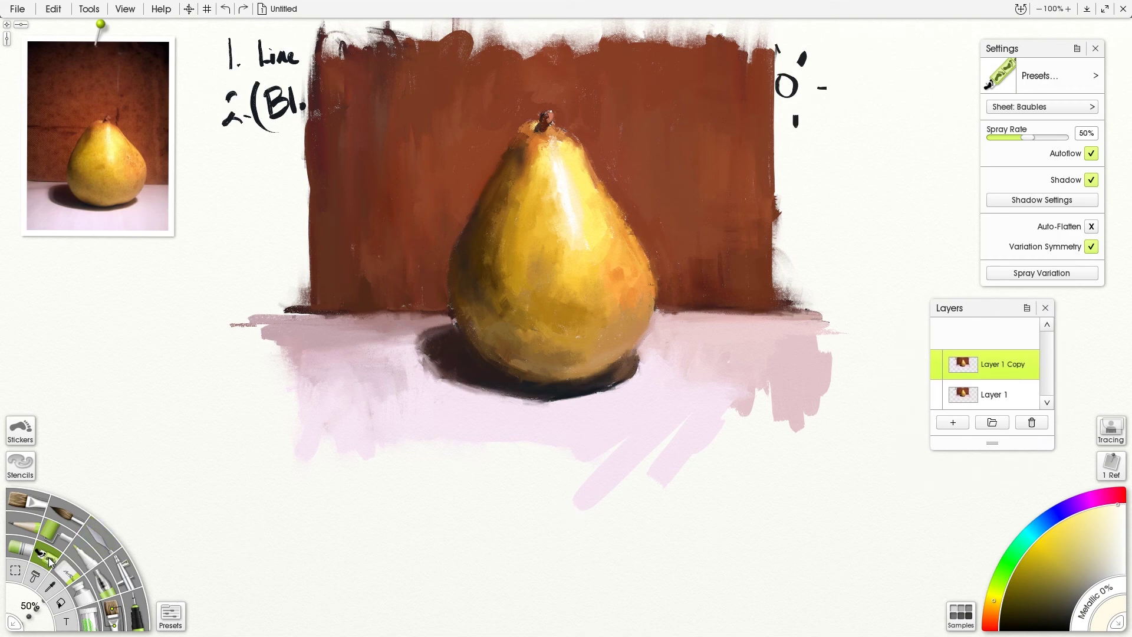
click(1057, 107)
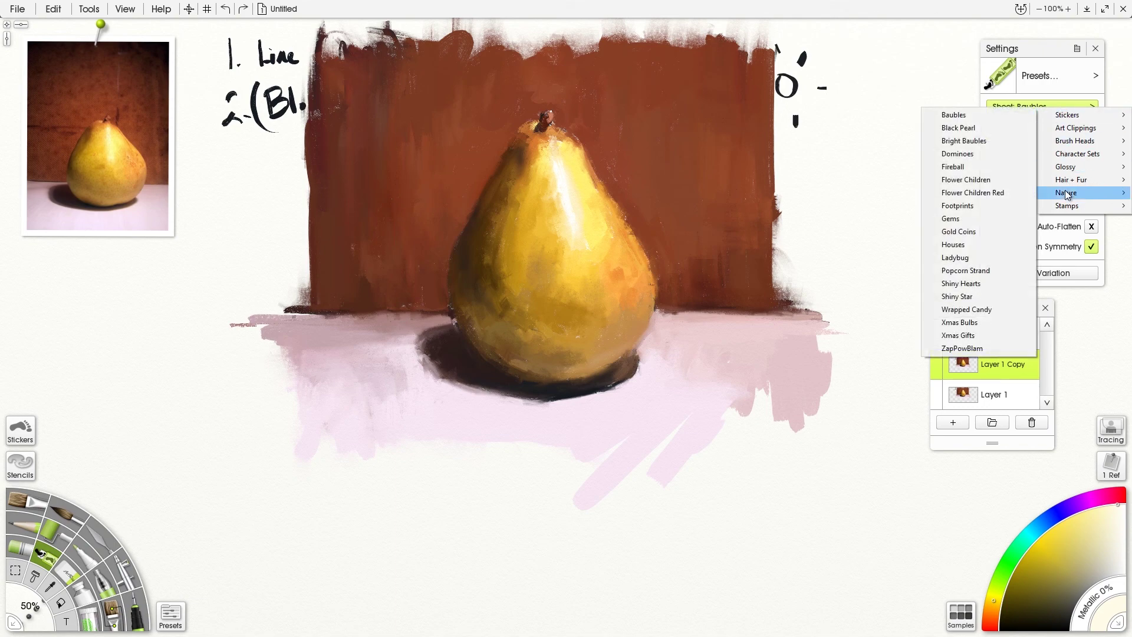
mouse_move(1071, 140)
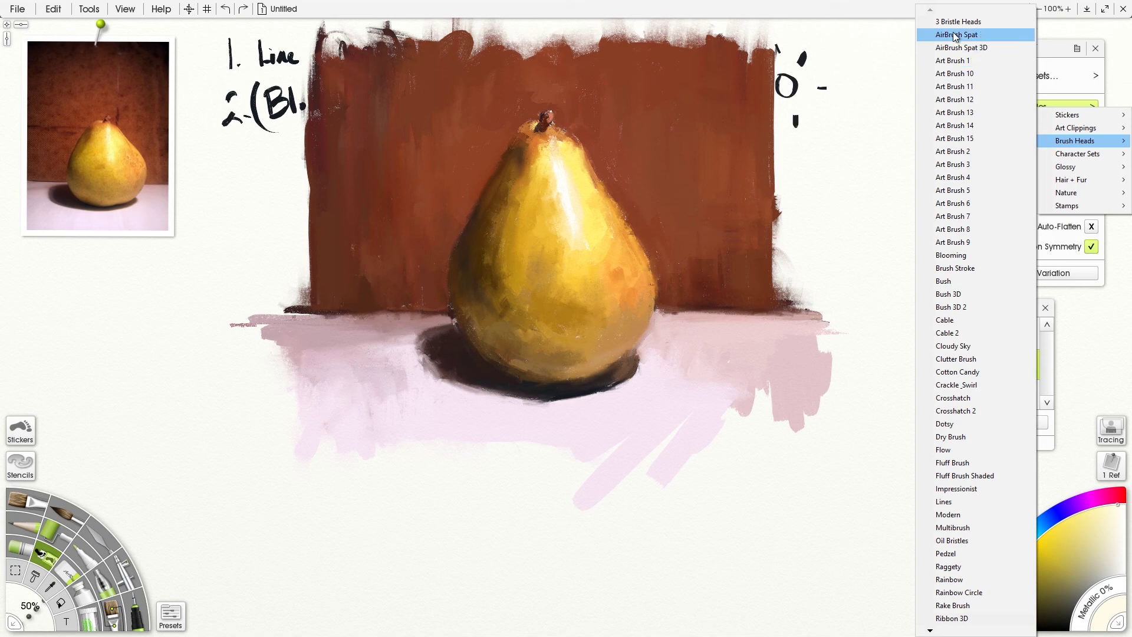
click(1053, 49)
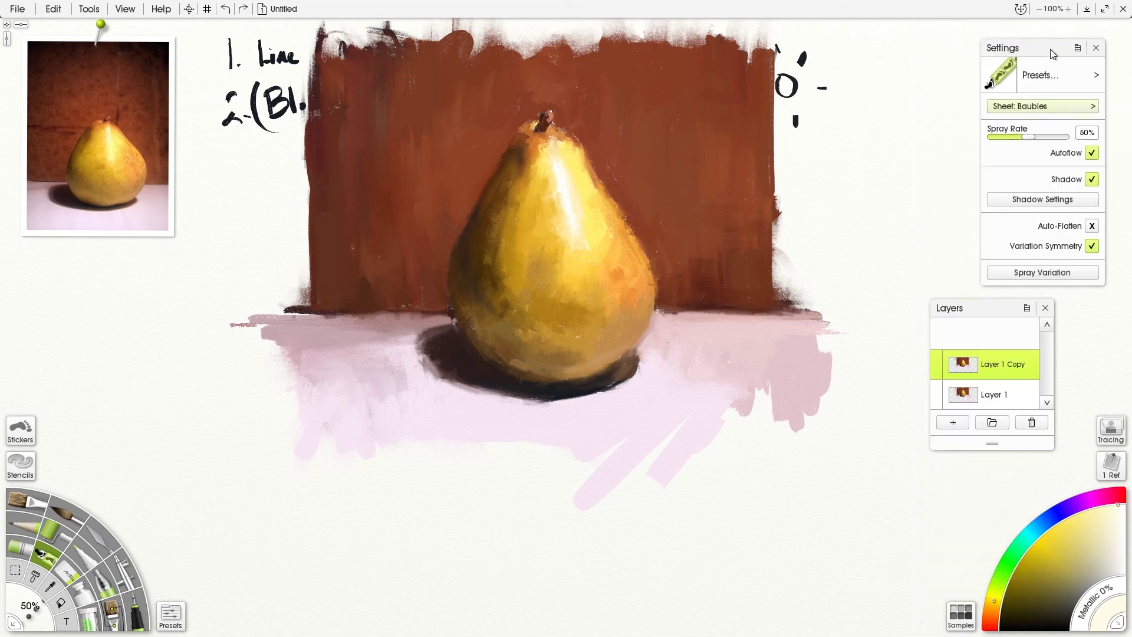
- Open the sticker spray presets and move their window clear of the reference photo
click(171, 616)
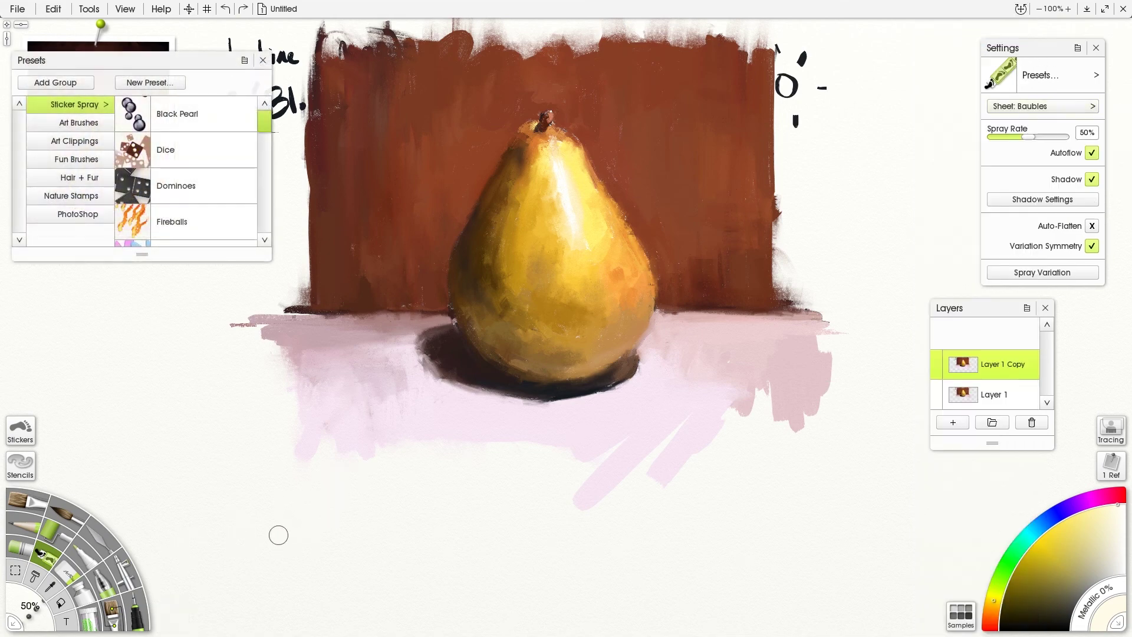
drag(162, 59, 942, 344)
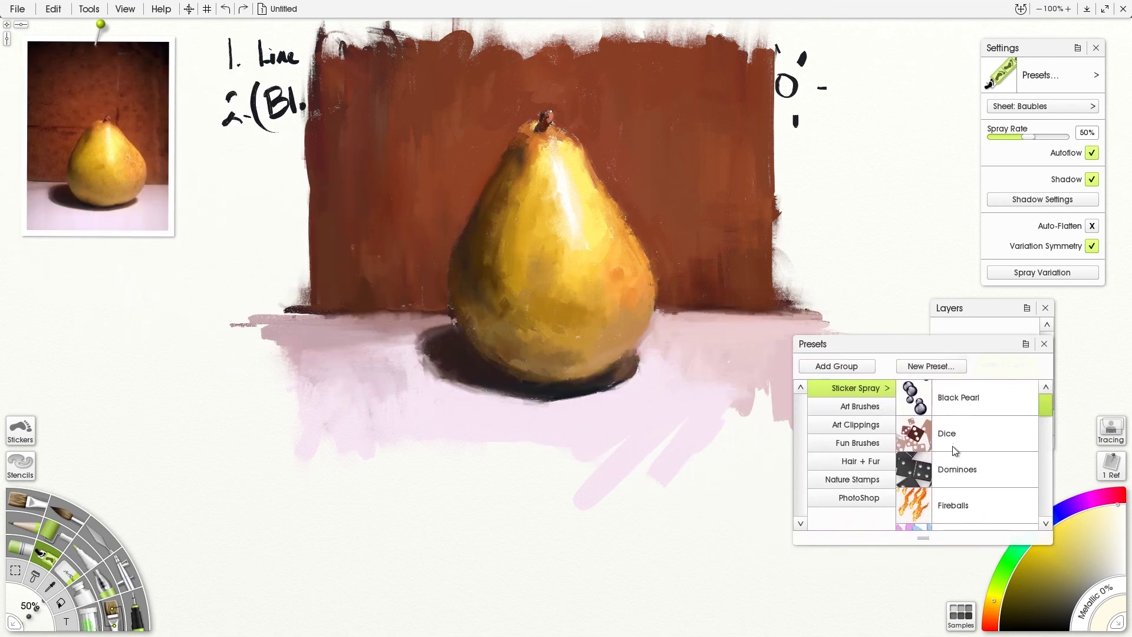
- Spray a test stroke with the Fireballs preset across the pear's base and undo it
click(961, 507)
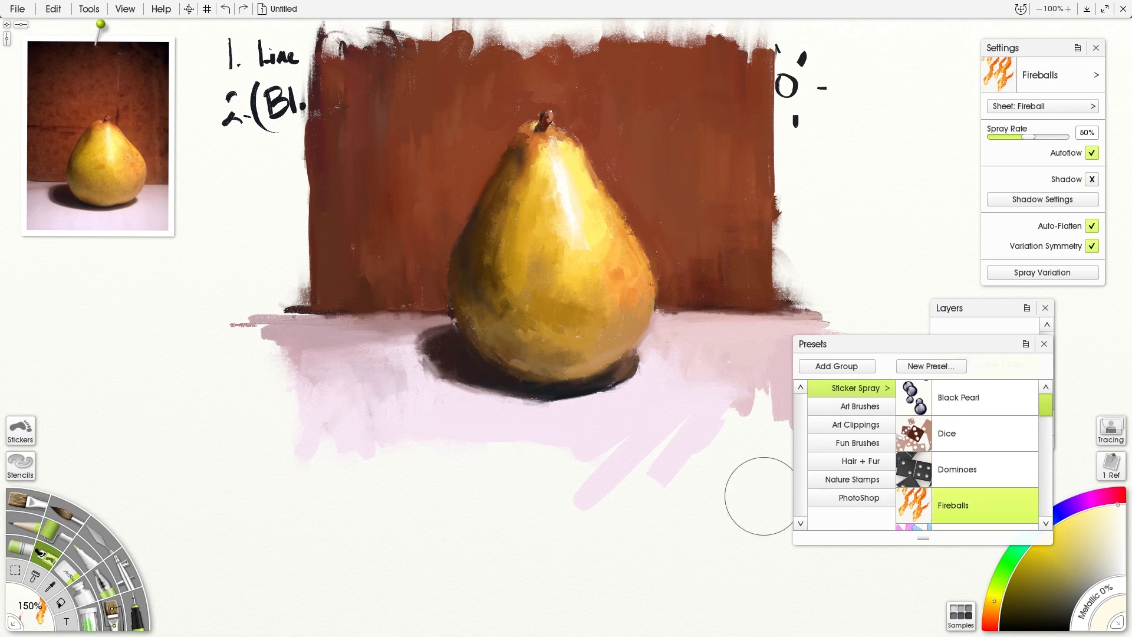
mouse_move(544, 394)
mouse_down()
mouse_move(432, 390)
mouse_move(666, 383)
mouse_up()
key(ctrl+z)
- Choose the Airbrush Spats preset from the Art Brushes group, test it on the pear and undo the stroke
click(874, 413)
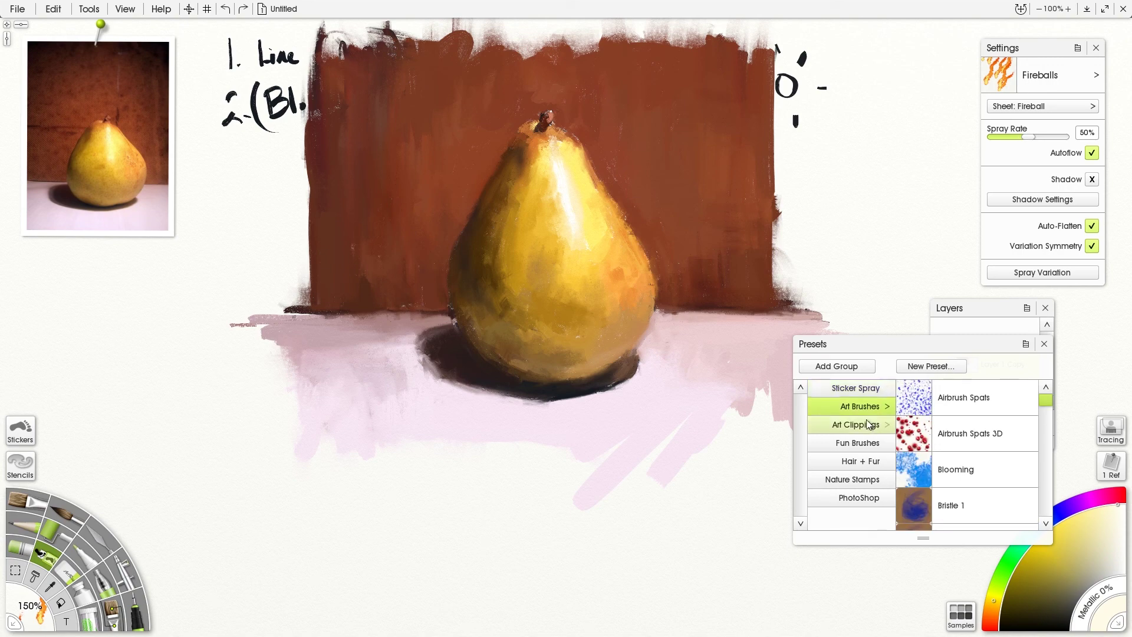
click(953, 403)
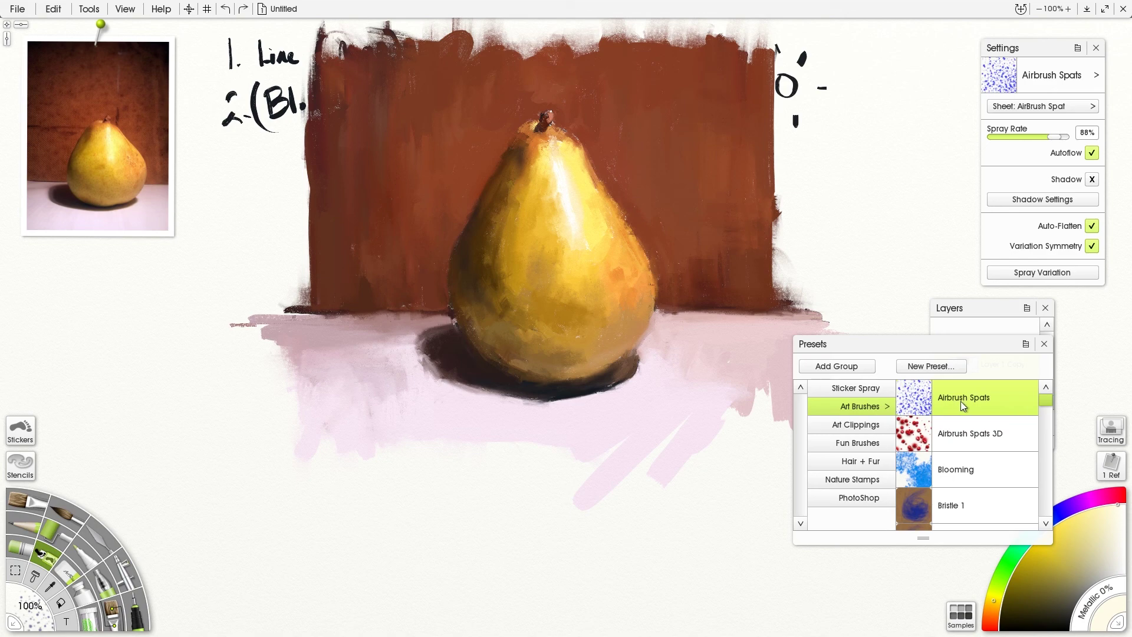
mouse_move(595, 289)
mouse_down()
mouse_move(583, 300)
mouse_move(542, 277)
mouse_move(554, 307)
mouse_up()
key(ctrl+z)
- Move the presets away from the layers and look through the Sticker Spray and Art Brushes groups
drag(929, 342, 898, 80)
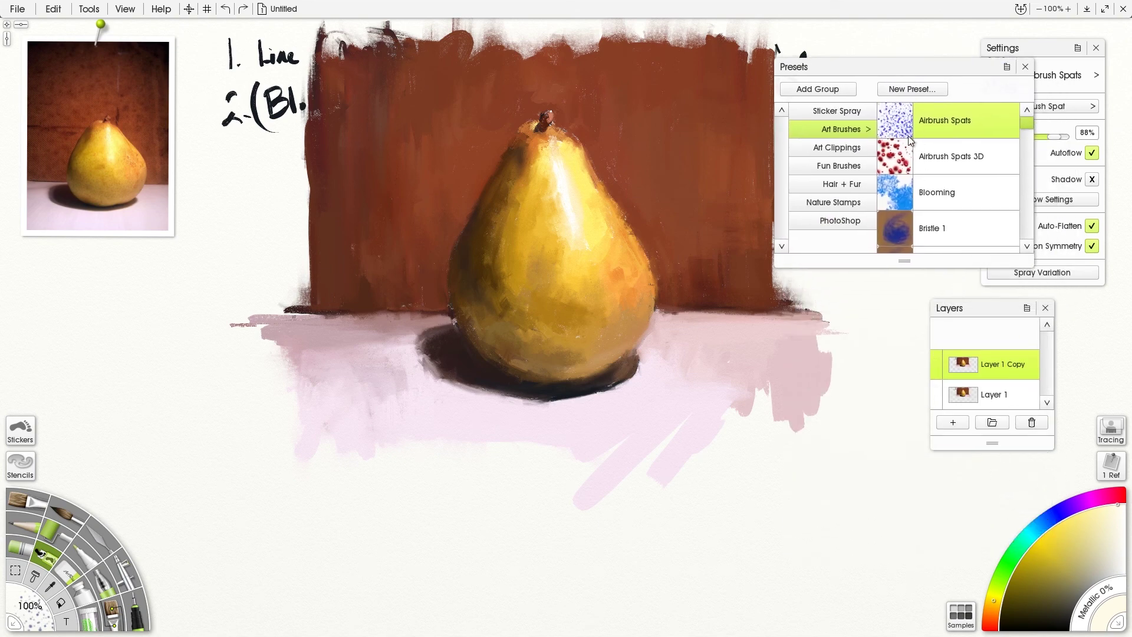
click(843, 112)
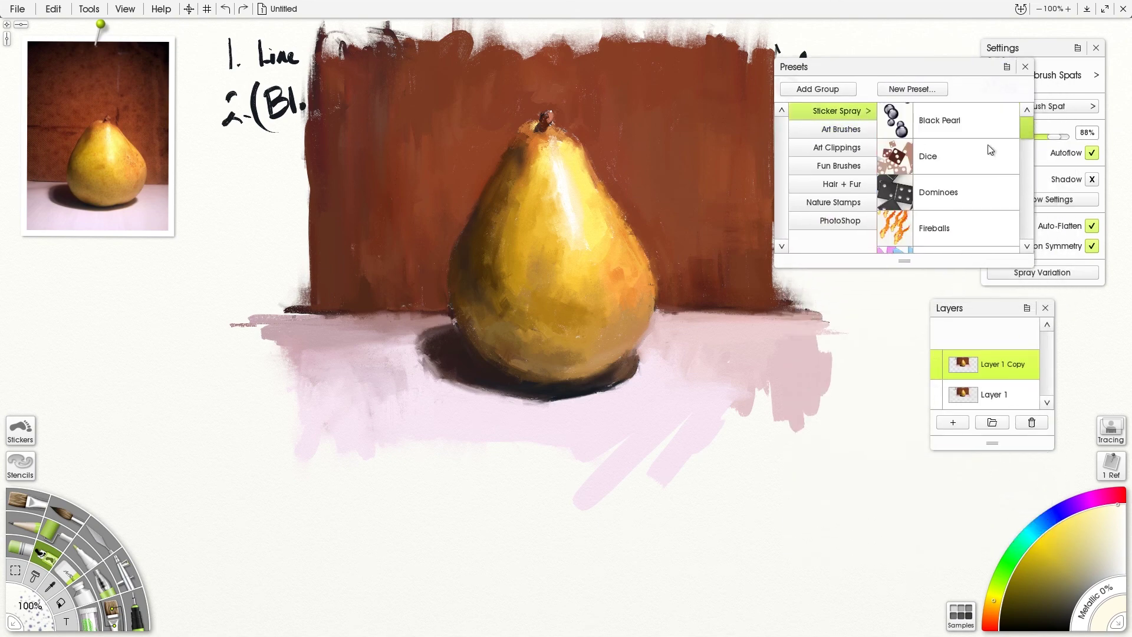
mouse_move(1027, 130)
mouse_down()
mouse_move(1030, 236)
mouse_move(1032, 127)
mouse_up()
click(854, 130)
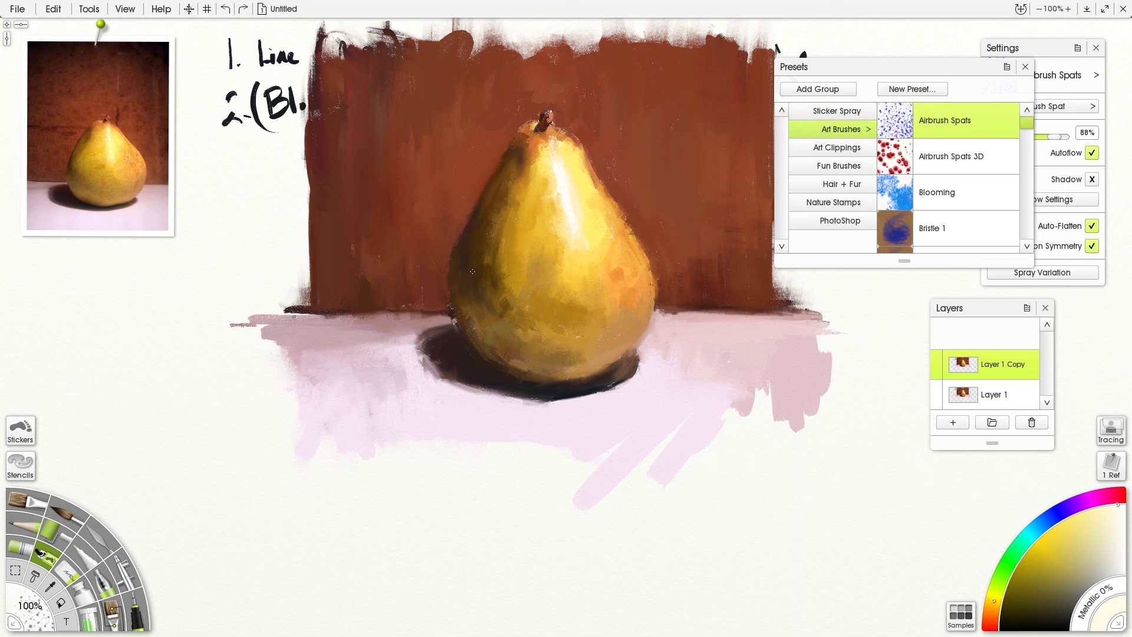
- Enlarge the pear in the reference photo and sample a dark brown from its shaded side
scroll(97, 148, up, 2)
scroll(98, 136, up, 2)
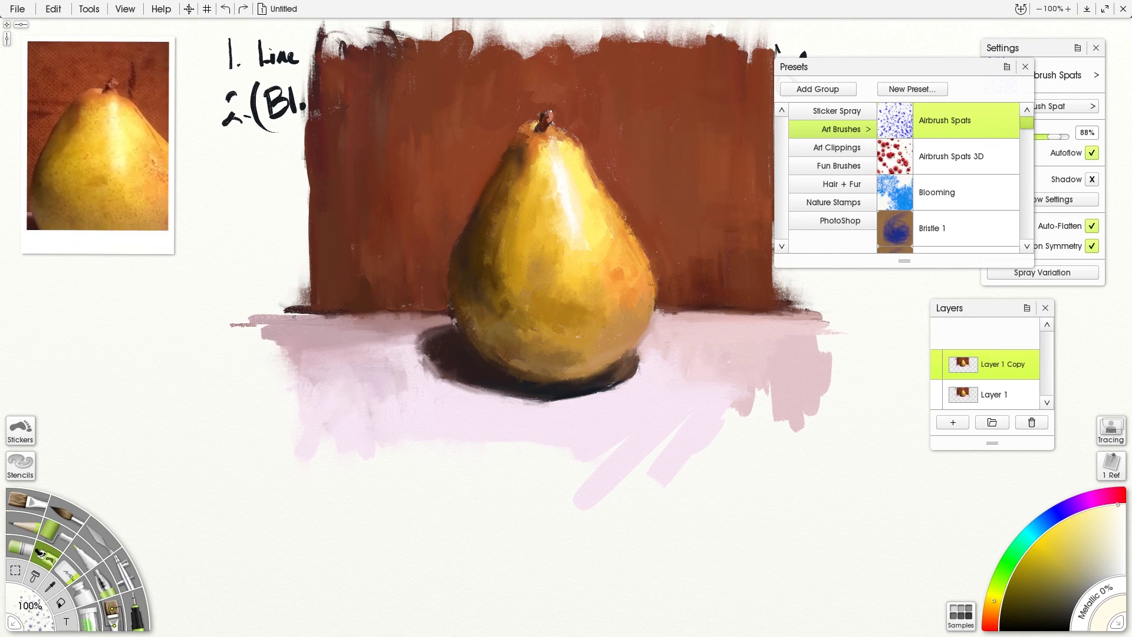
scroll(110, 181, down, 3)
click(36, 165)
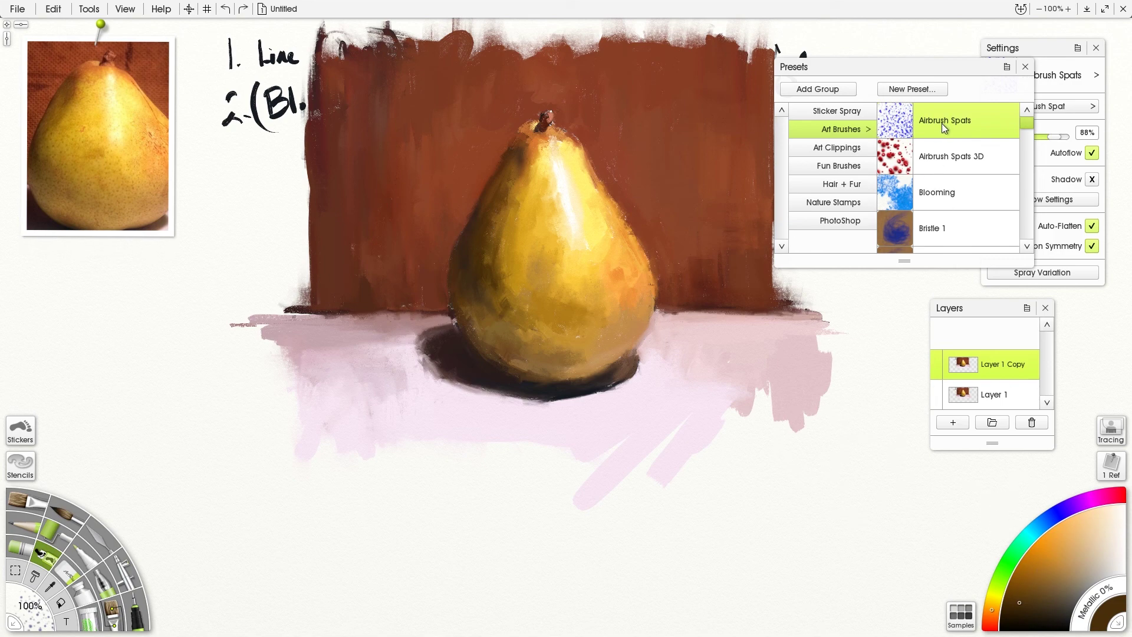
- Try a 71% spray rate beside the rearranged presets, and restore the Airbrush Spats preset's default settings
drag(979, 79, 909, 57)
drag(1048, 140, 1041, 136)
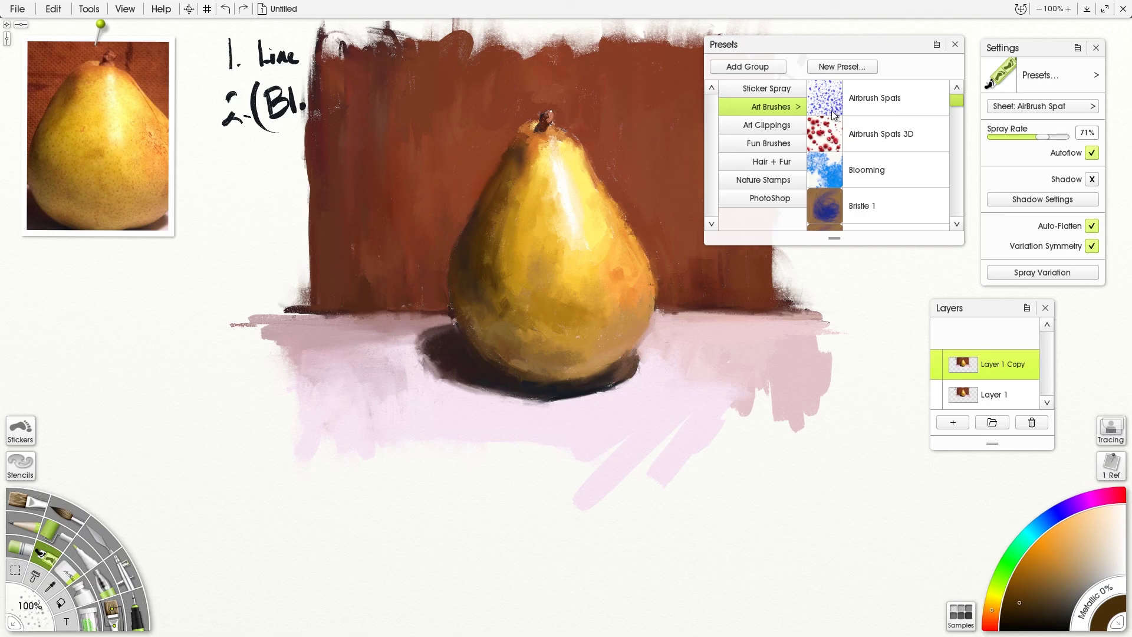
click(894, 105)
drag(1050, 140, 1039, 141)
click(913, 105)
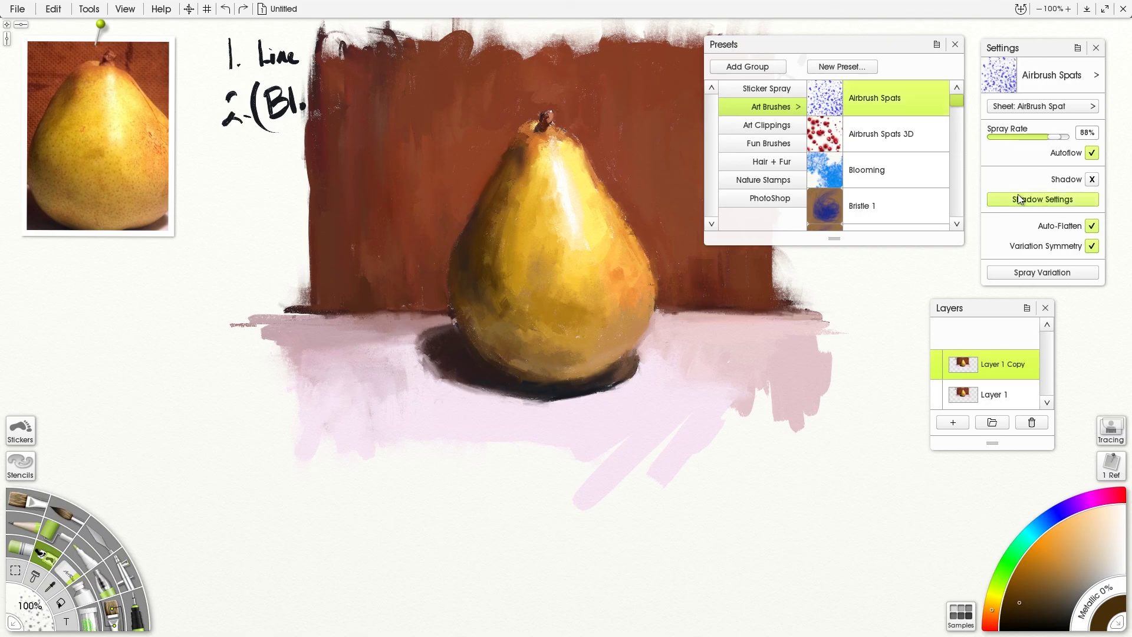
drag(1040, 55, 1039, 55)
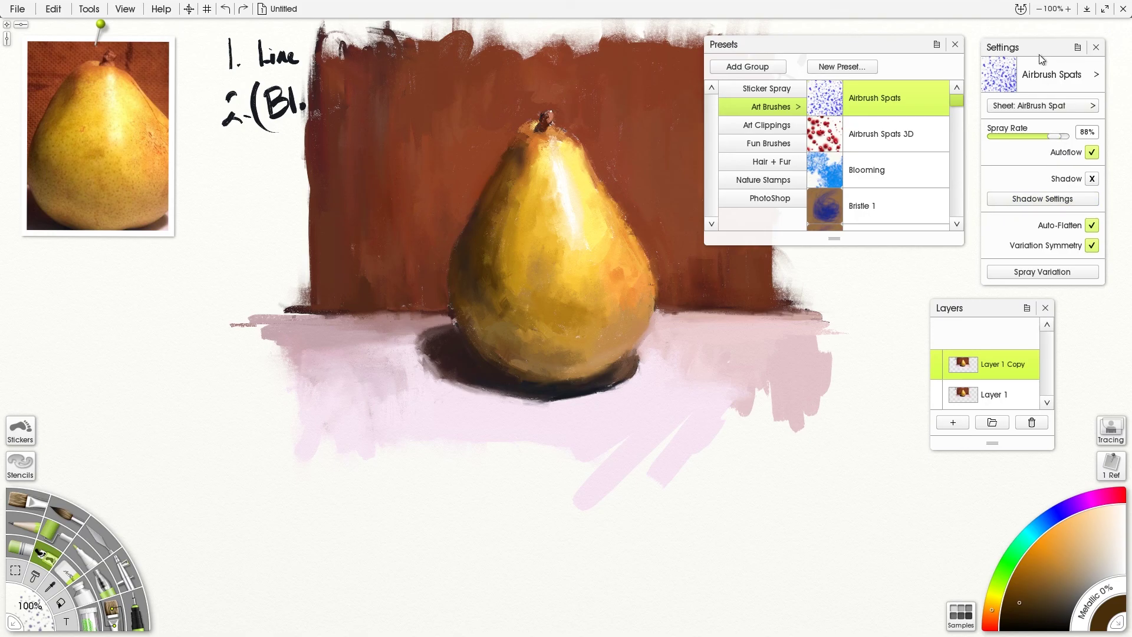
- Lower the Airbrush Spats spray rate to 28% and undo the last test spray
click(1049, 138)
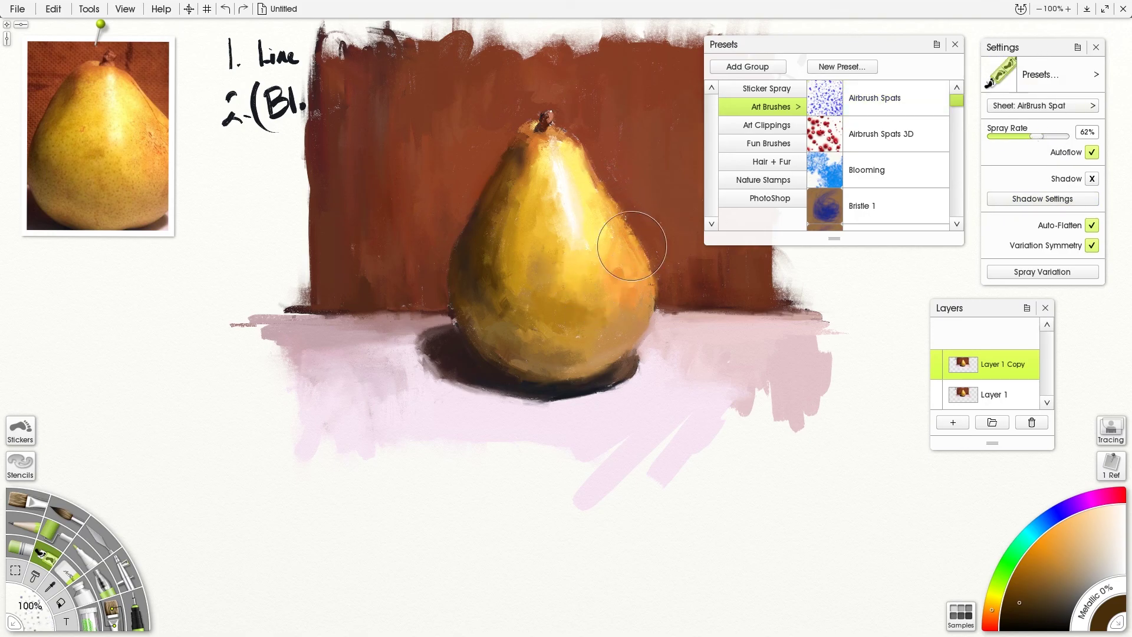
drag(1016, 139, 1013, 139)
key(ctrl+z)
- Add a new layer above the pear painting and spray fine dark brown specks over the pear
click(953, 422)
mouse_move(491, 311)
mouse_down()
mouse_move(481, 282)
mouse_move(512, 329)
mouse_move(512, 262)
mouse_up()
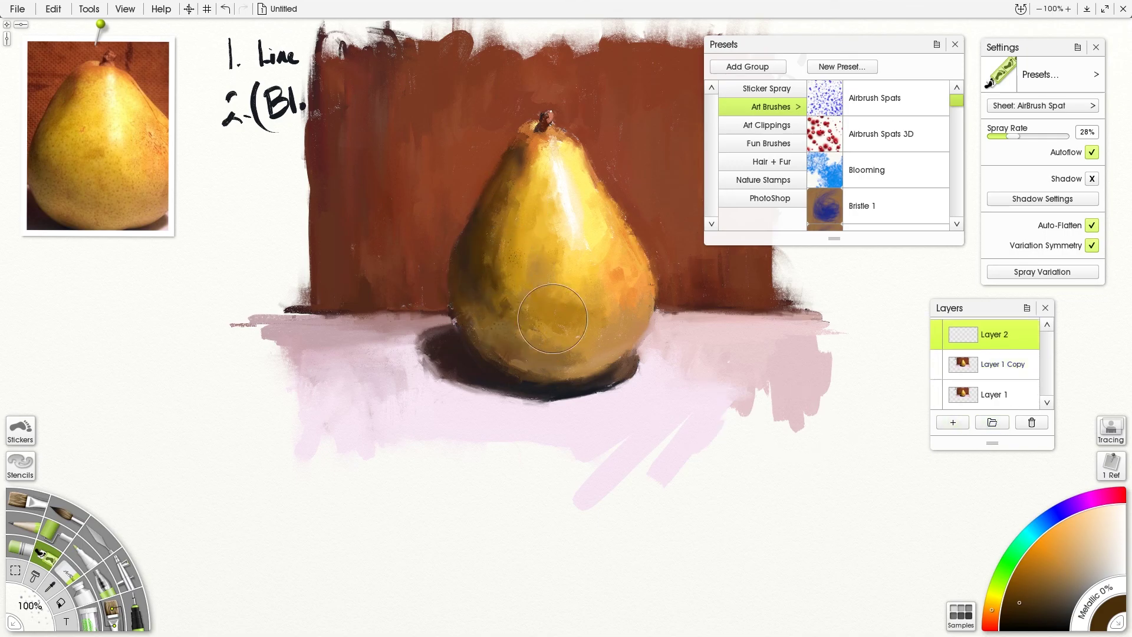
click(590, 293)
- Try the speck spray at 300% size on the pear's lower half and return it to 100%
click(30, 605)
text(300)
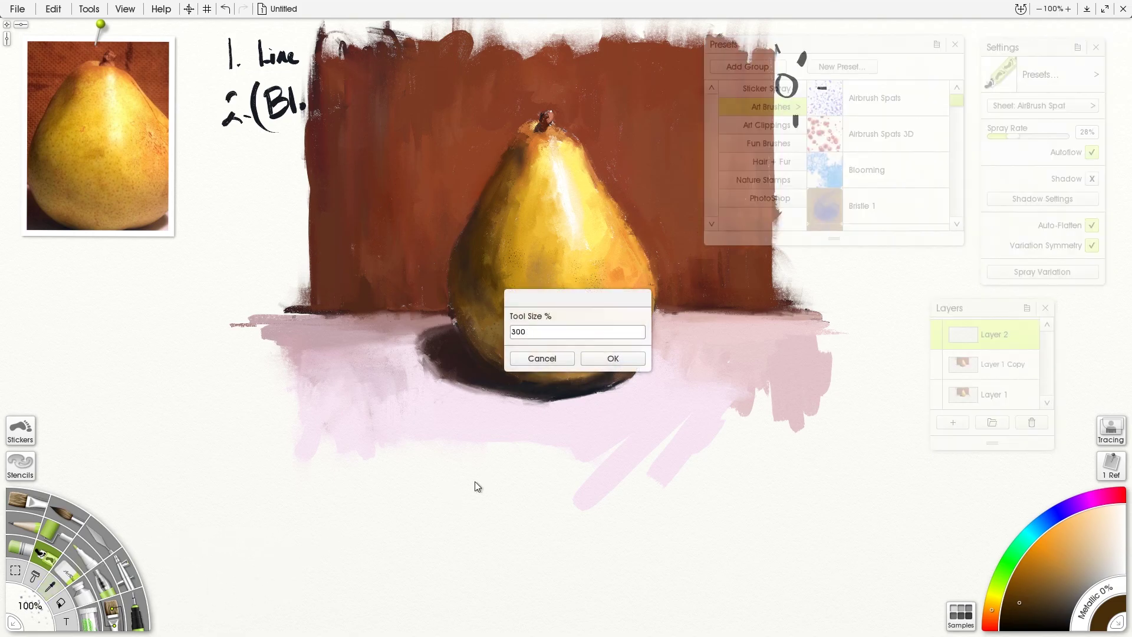
click(594, 357)
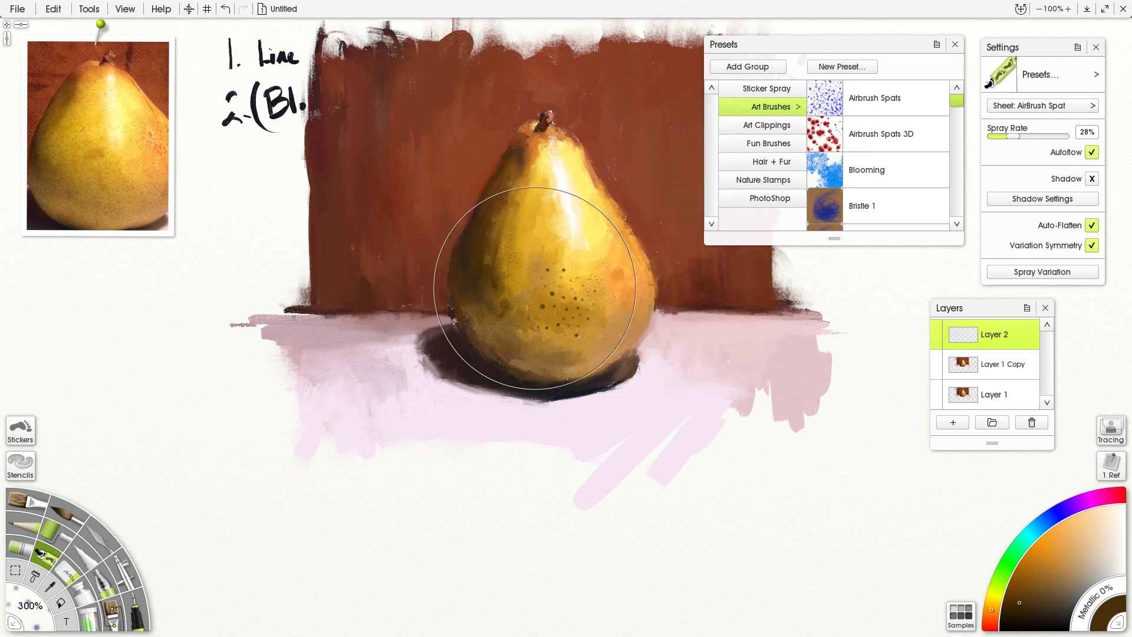
click(31, 610)
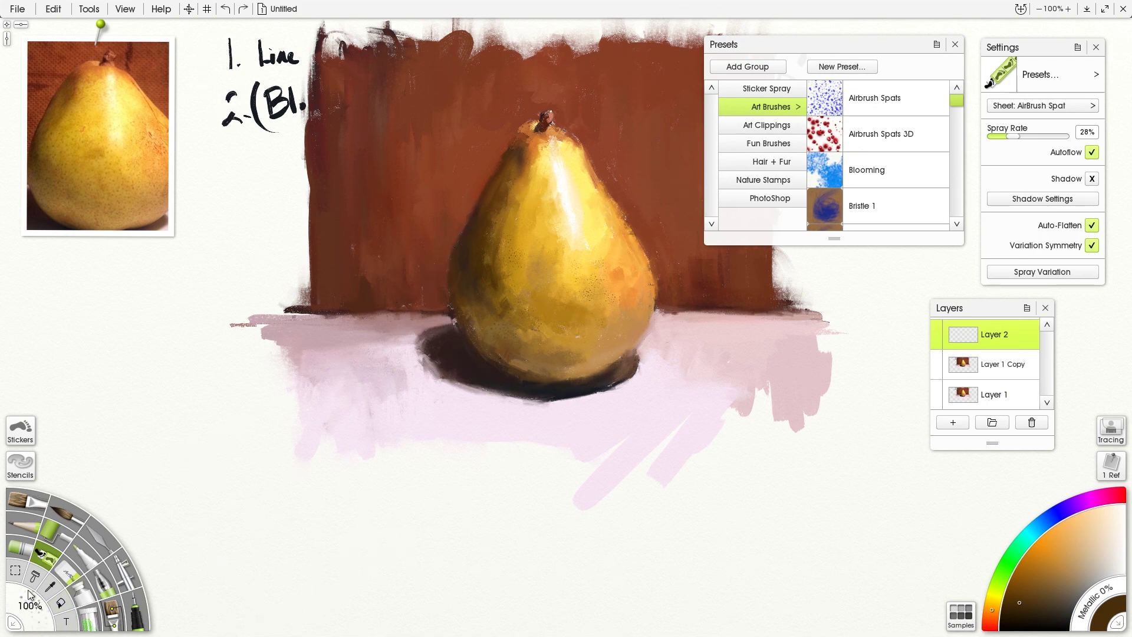
- Set the spray size to 200% and scatter dark brown specks across the pear's lower body
click(32, 607)
text(200)
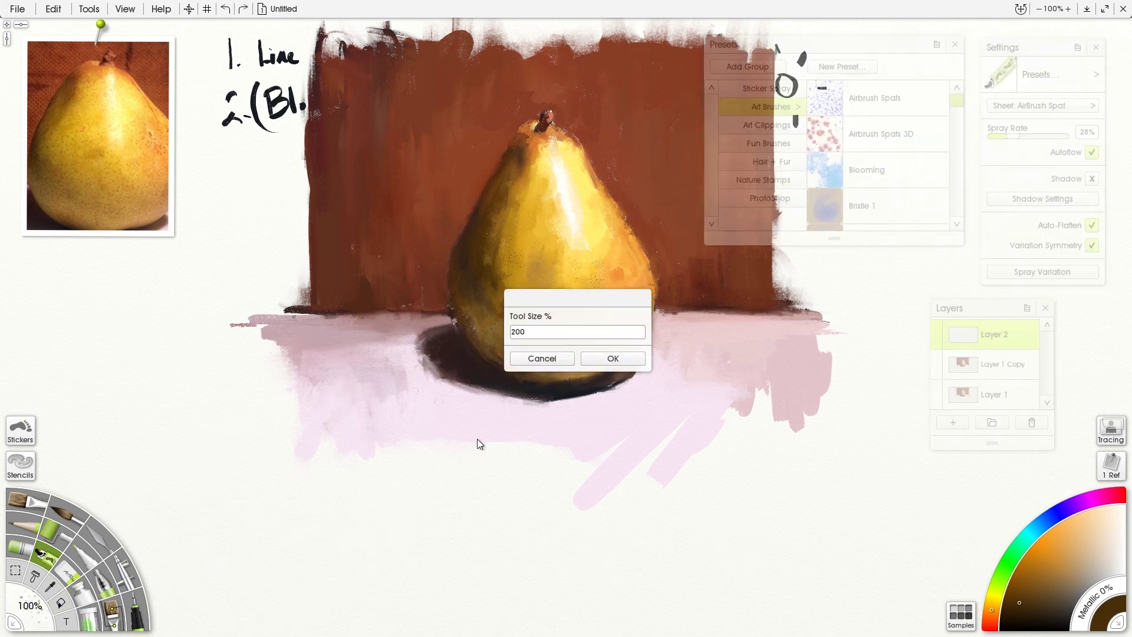
click(590, 358)
mouse_move(518, 332)
mouse_down()
mouse_move(576, 333)
mouse_move(566, 340)
mouse_move(614, 323)
mouse_move(555, 359)
mouse_move(597, 349)
mouse_move(617, 329)
mouse_move(570, 346)
mouse_move(630, 302)
mouse_move(642, 330)
mouse_up()
- Spray more specks over the pear's middle using an orange-brown sampled from the reference and a dark brown from the pear's shaded edge
mouse_move(136, 175)
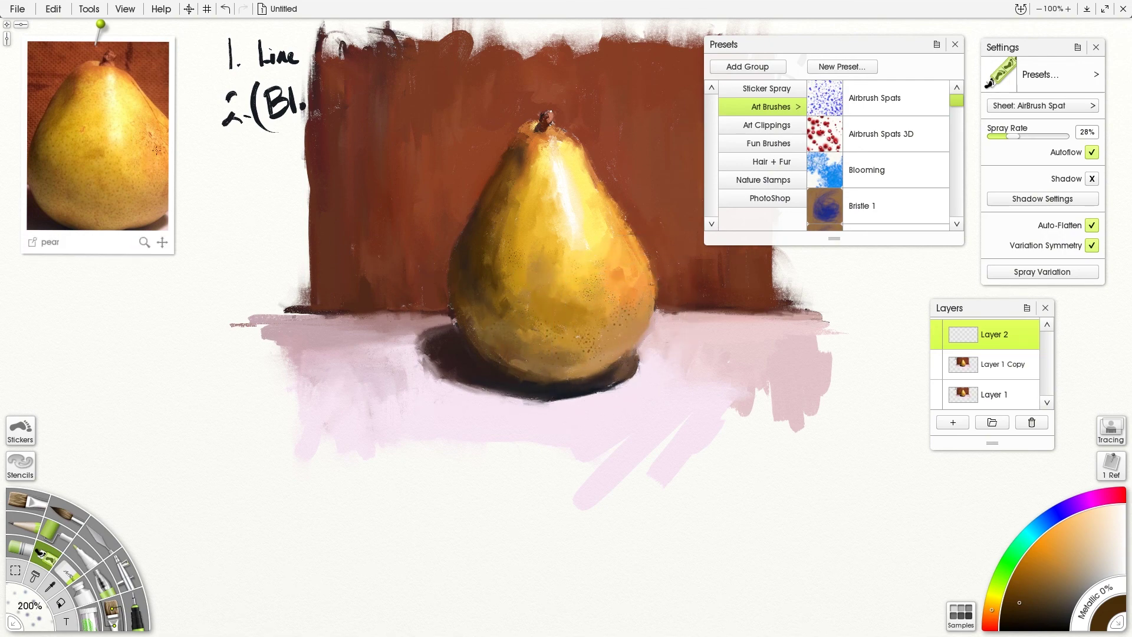
click(166, 193)
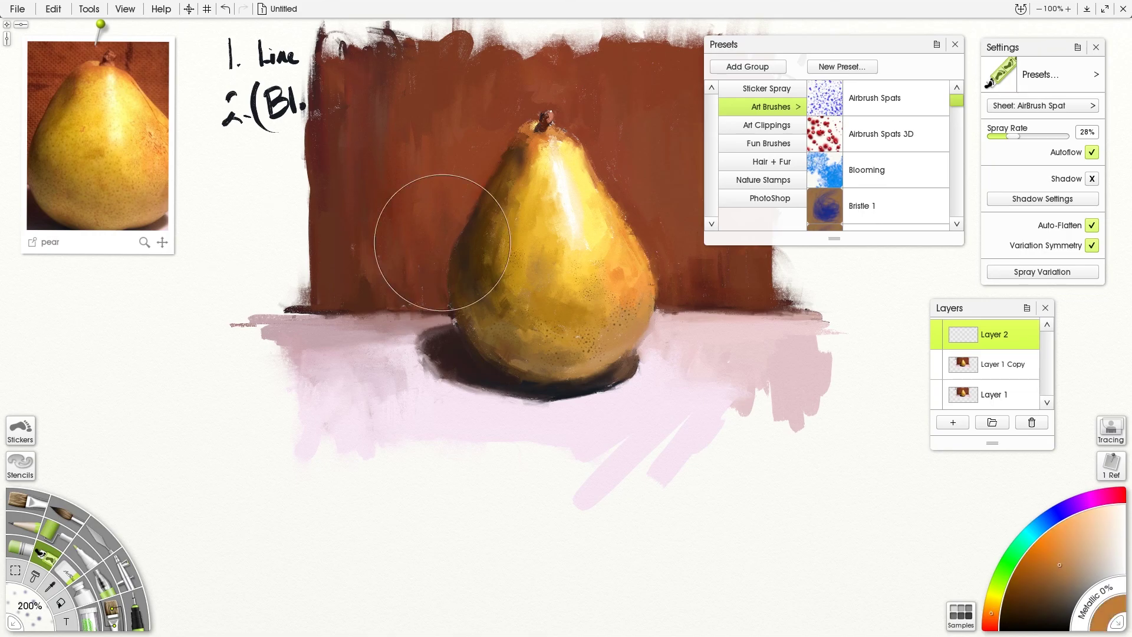
mouse_move(591, 310)
mouse_down()
mouse_move(540, 315)
mouse_move(522, 298)
mouse_move(549, 310)
mouse_move(529, 289)
mouse_move(545, 292)
mouse_move(522, 234)
mouse_up()
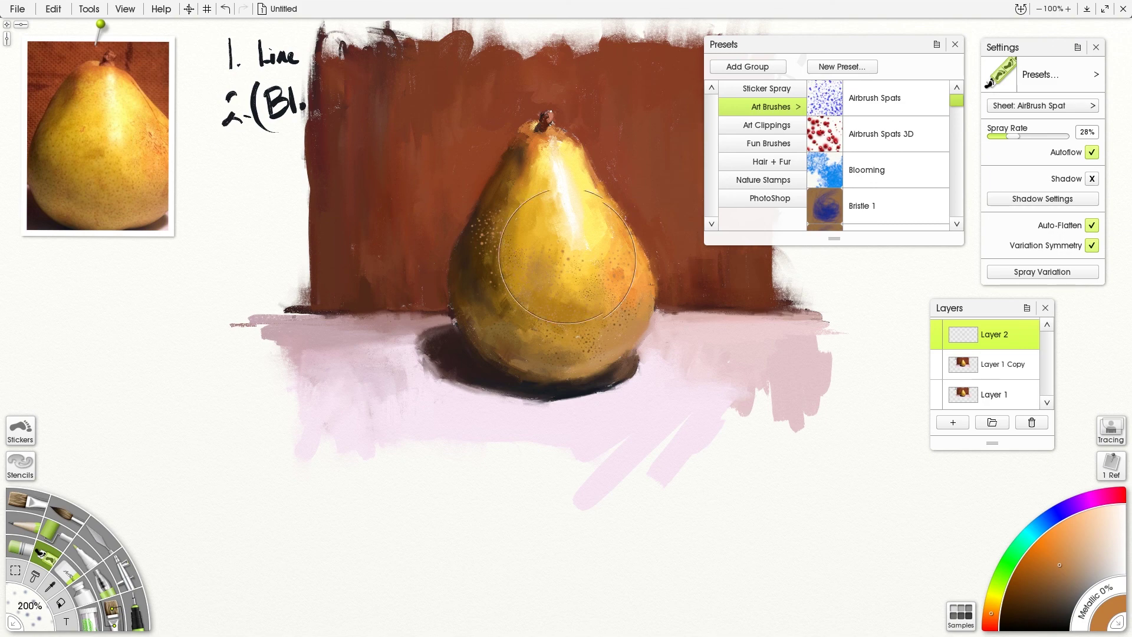
alt+click(465, 253)
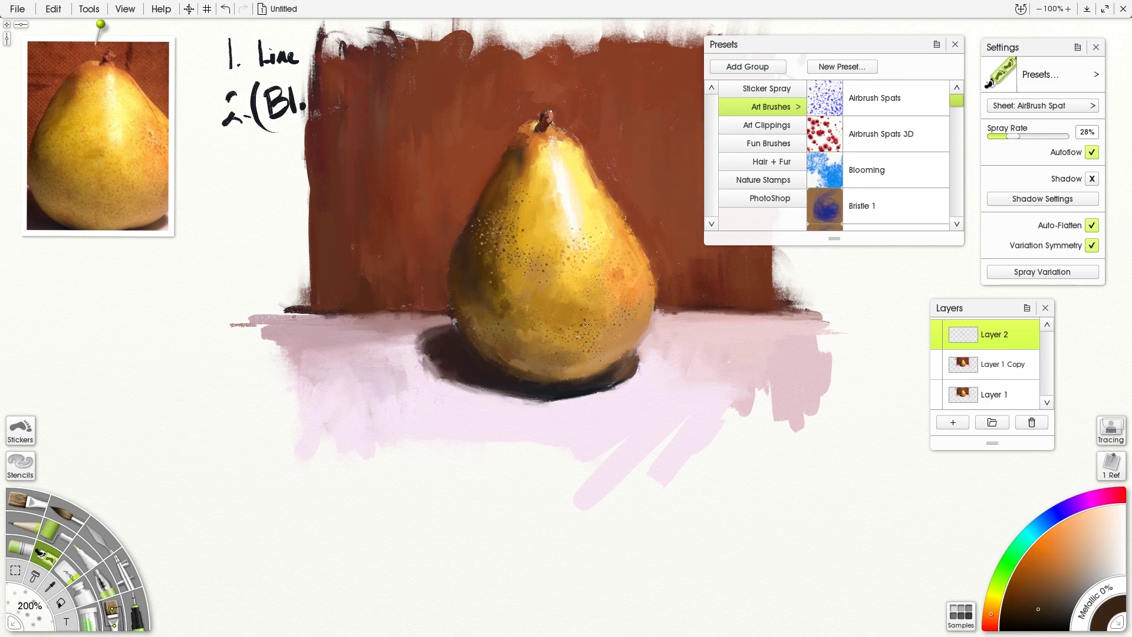
- Enlarge the palette knife to 74% and smear the specks on Layer 2, undoing an unwanted stroke
key(k)
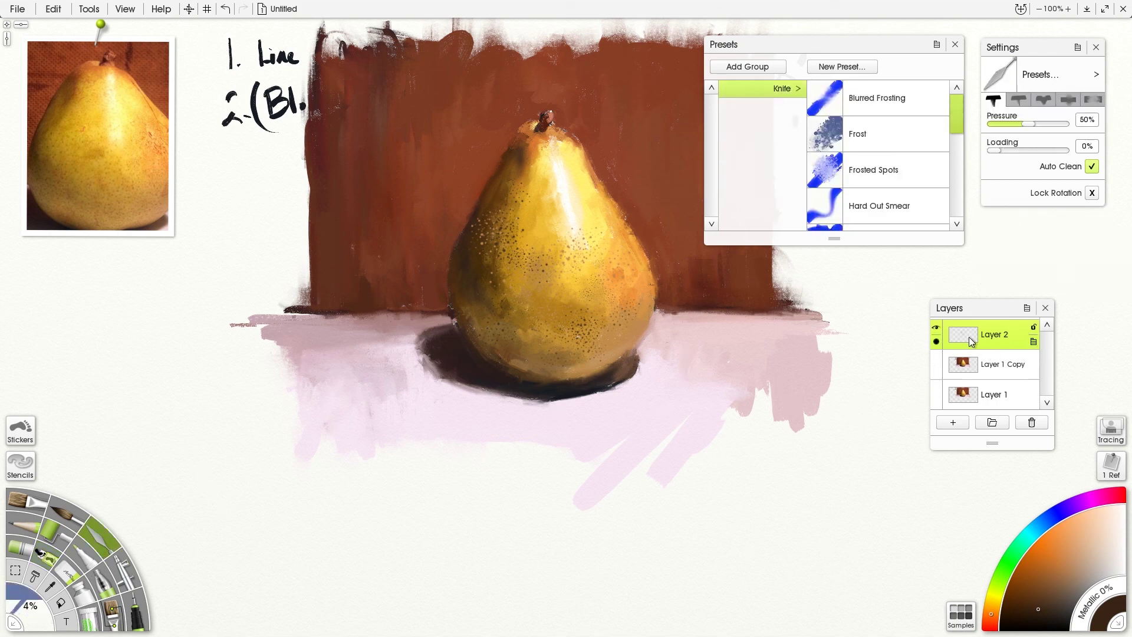
key(bracketright)
key(bracketright)
key(bracketright)
key(bracketright)
key(bracketright)
key(bracketright)
key(bracketright)
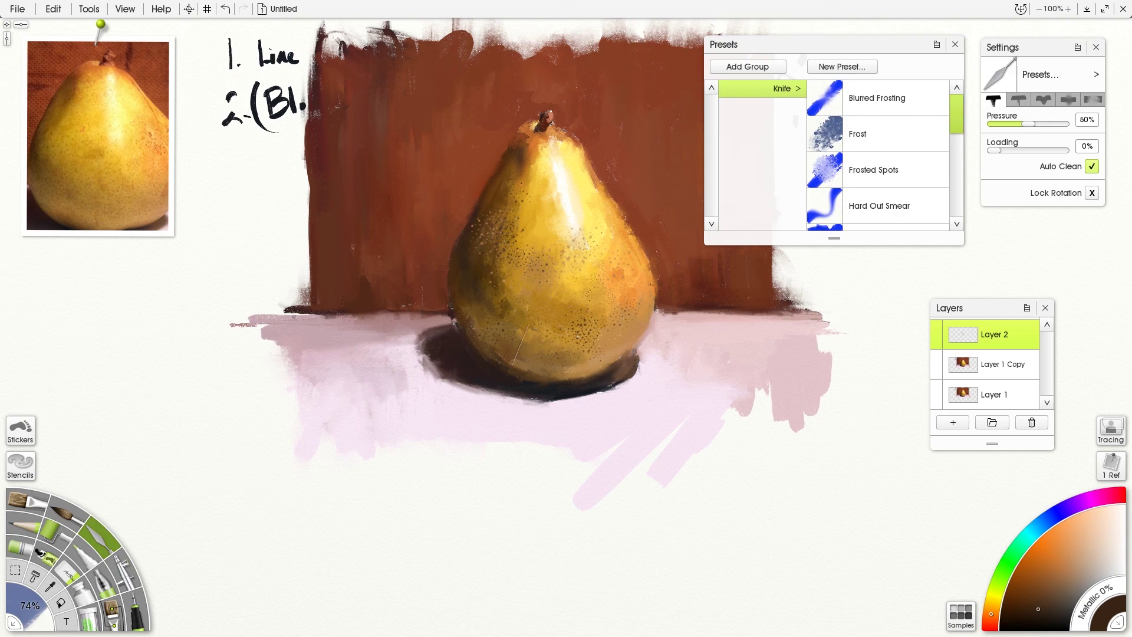
key(ctrl+z)
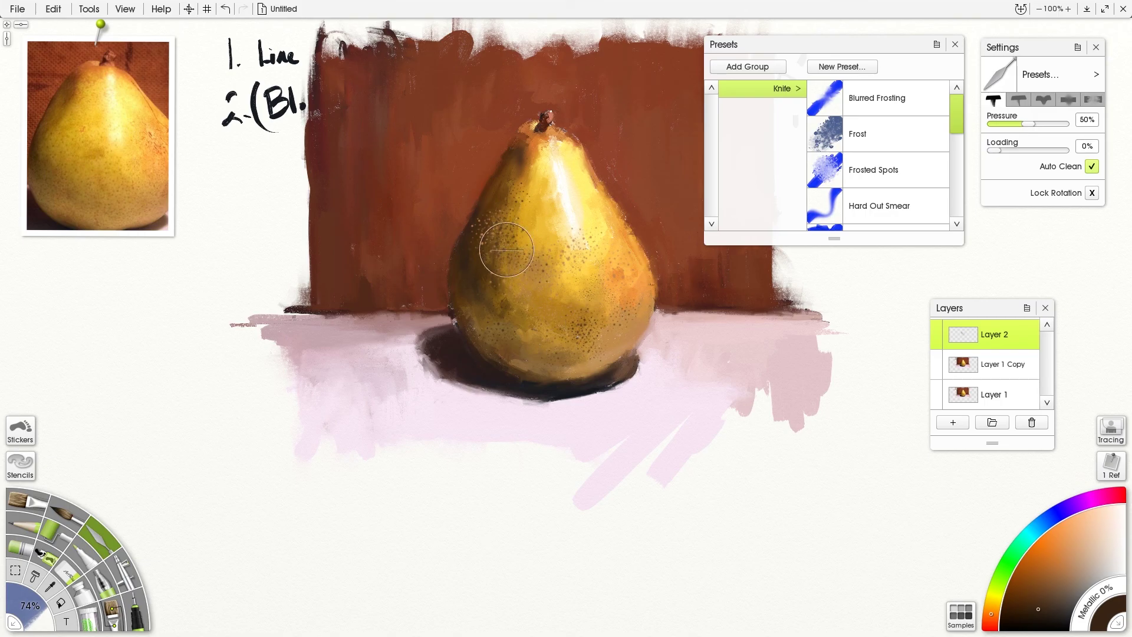
- Reduce Layer 2's opacity to soften the specks and toggle its visibility to compare the pear with and without them
mouse_move(1026, 336)
mouse_move(938, 363)
click(936, 327)
click(936, 328)
click(935, 328)
click(935, 328)
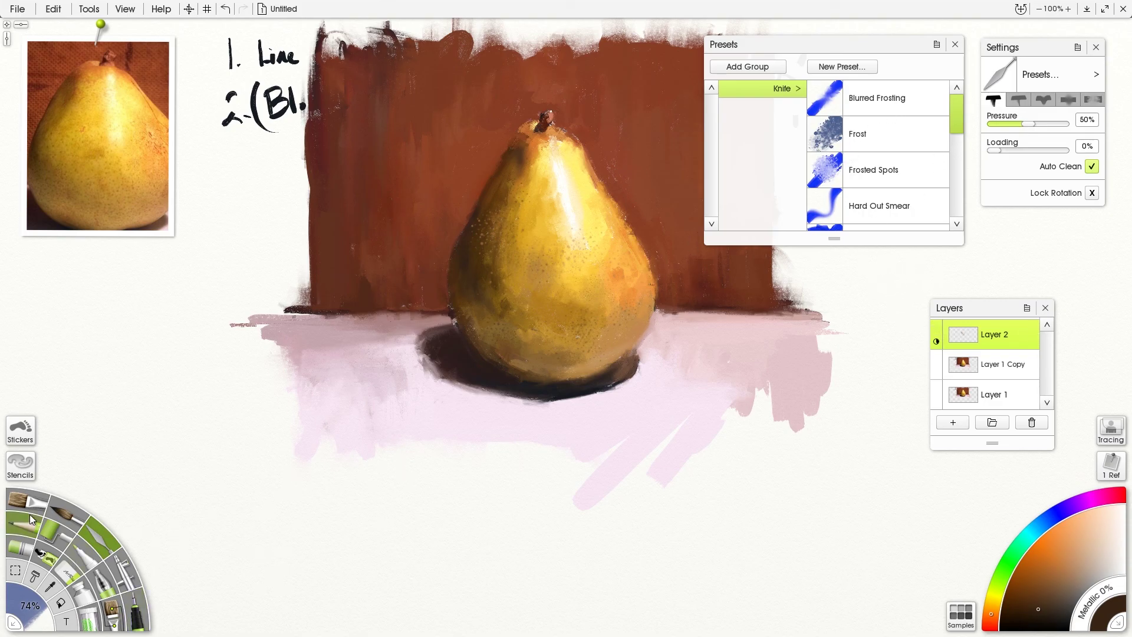
- Return to the sticker spray and test the Blooming and Bristle 1 presets on the pear, undoing the strokes
click(47, 551)
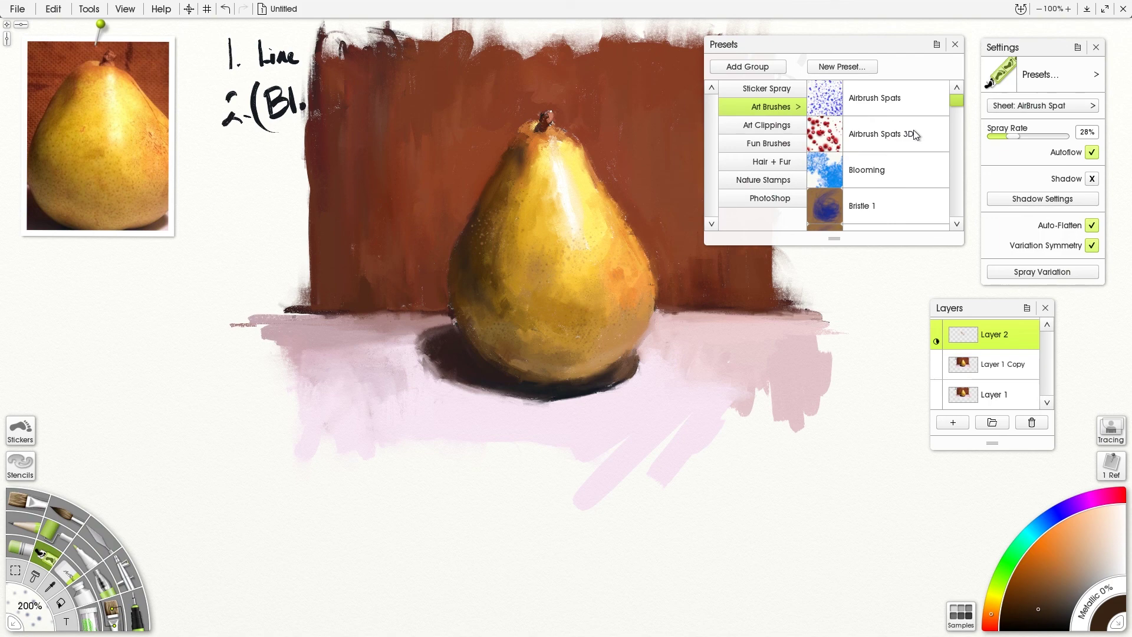
click(890, 172)
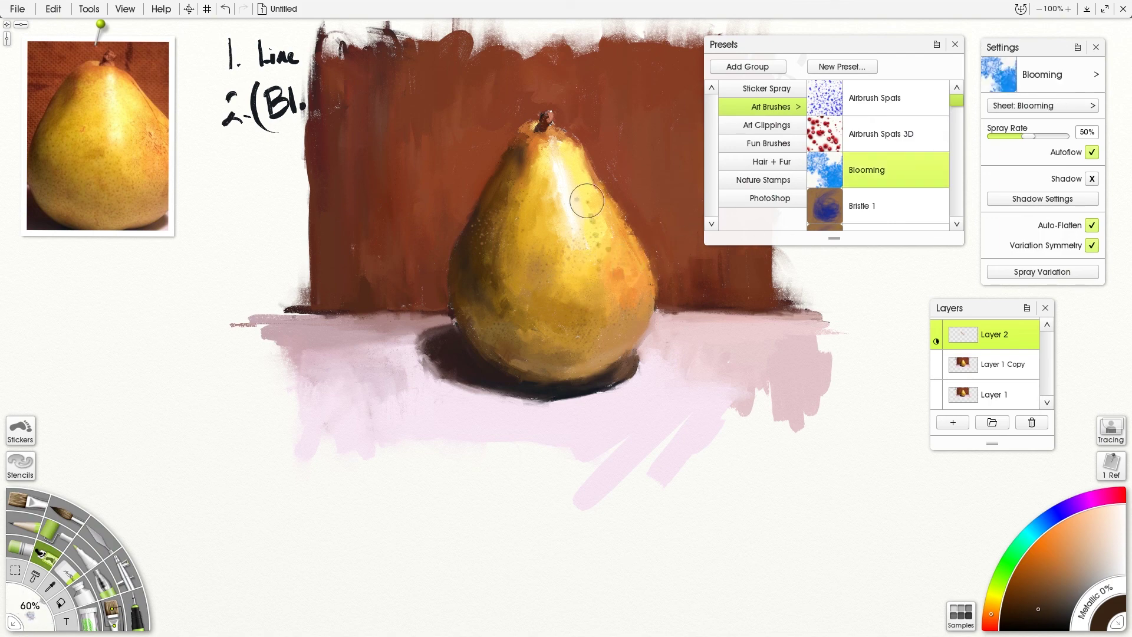
click(857, 223)
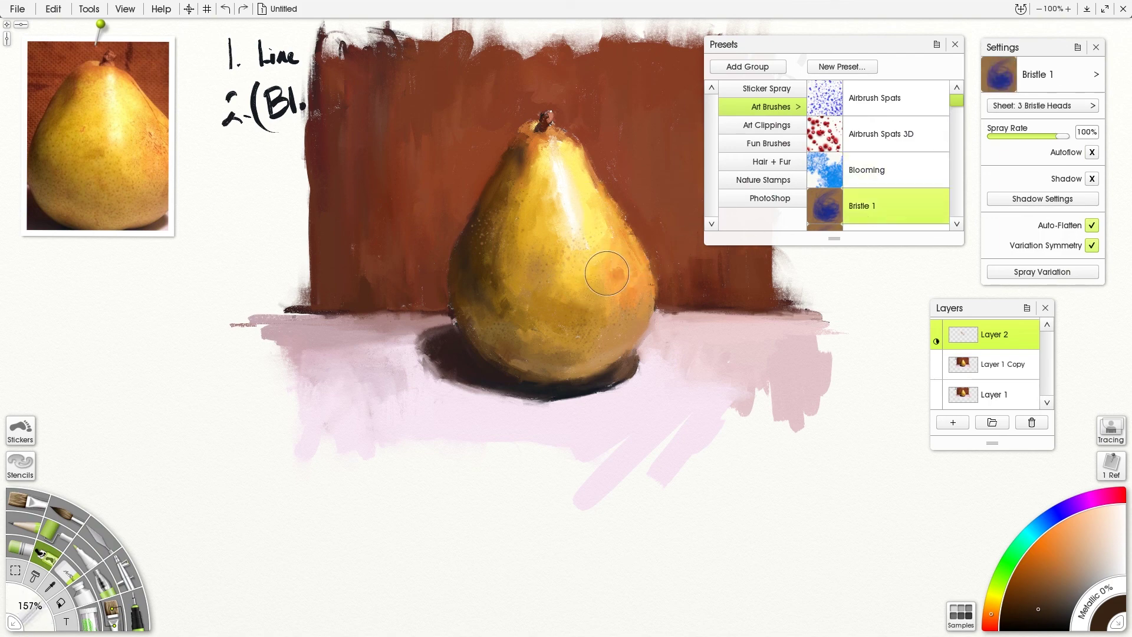
key(ctrl+z)
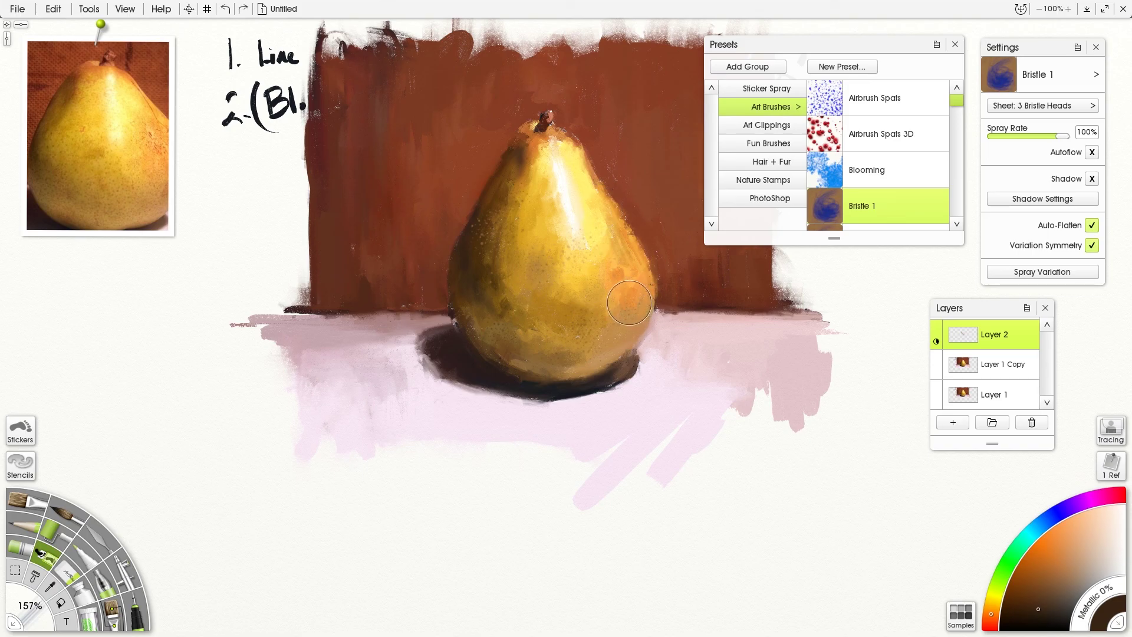
- Sample pale yellows from the reference and the painted highlight and spray Bristle 1 specks around the pear's highlight
alt+click(122, 139)
drag(587, 228, 590, 258)
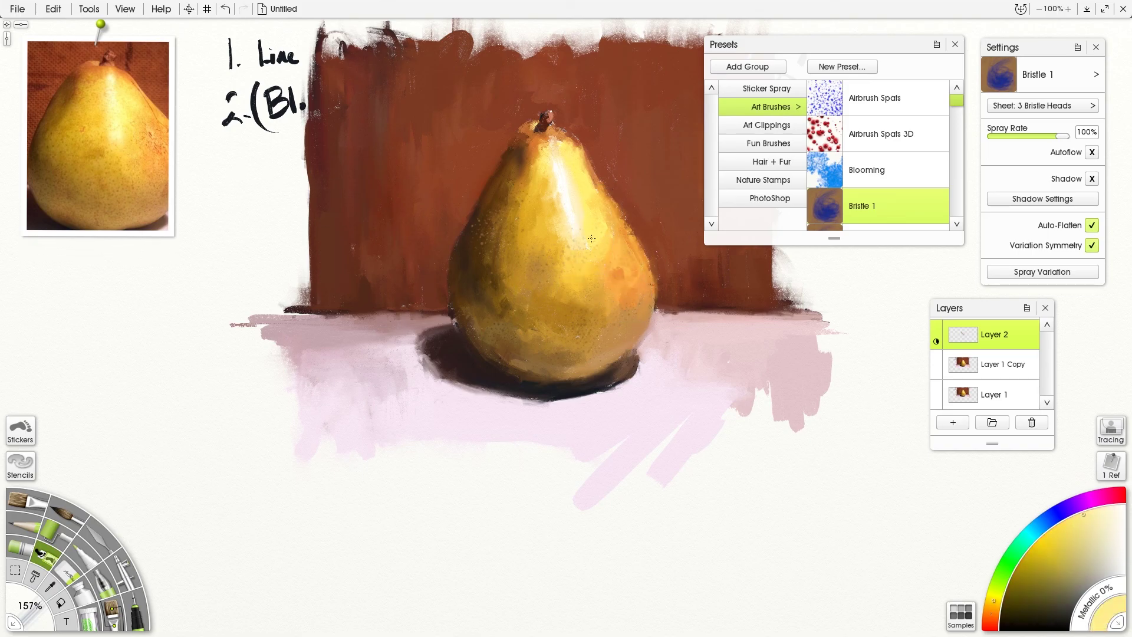
alt+click(572, 217)
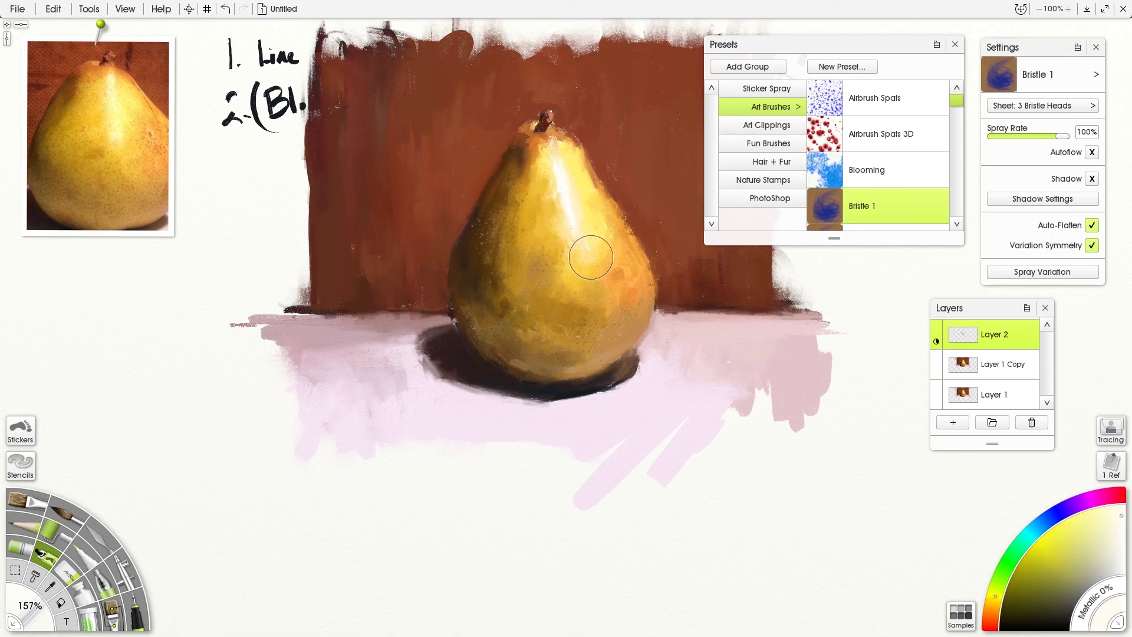
click(110, 134)
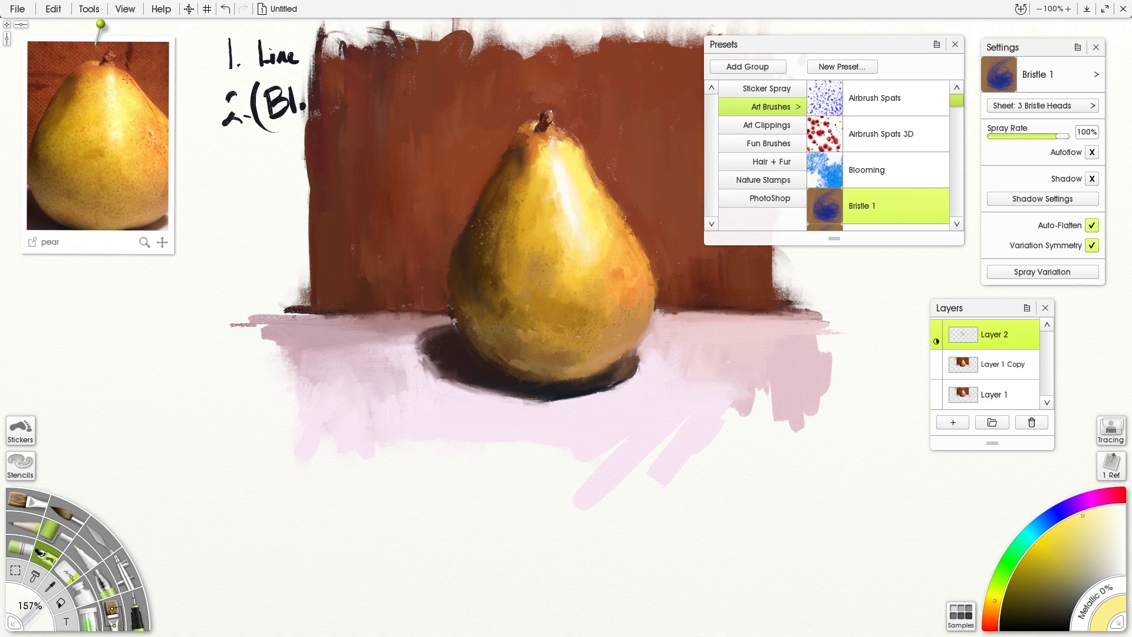
- Sample oranges and browns from the reference pear and spray Bristle 1 specks over the painted pear's lit side and lower body
click(127, 147)
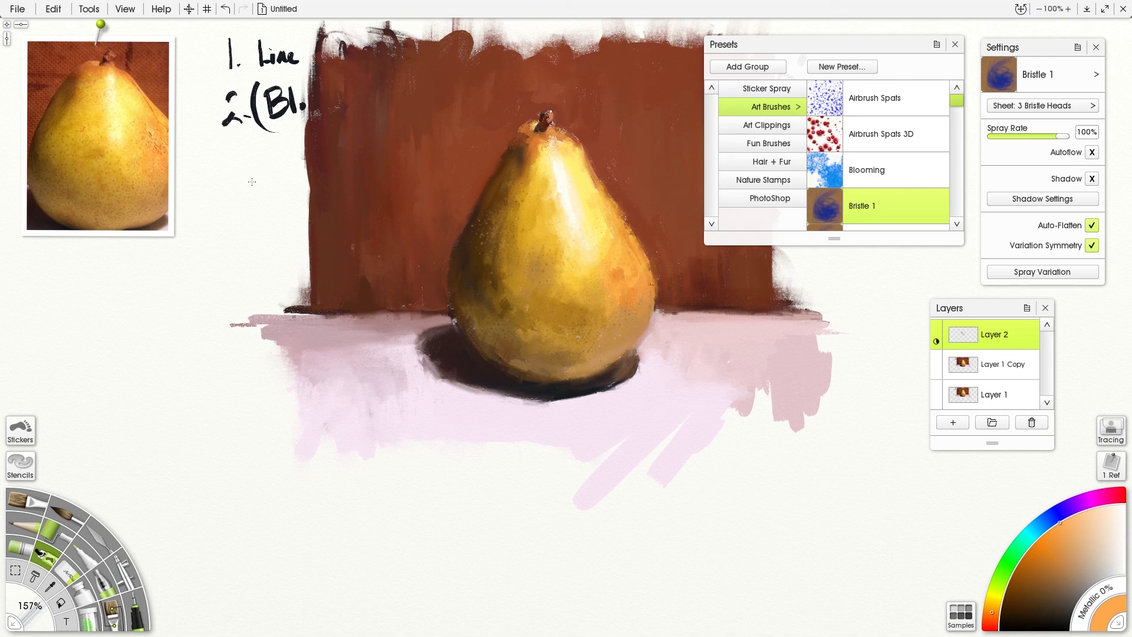
click(159, 97)
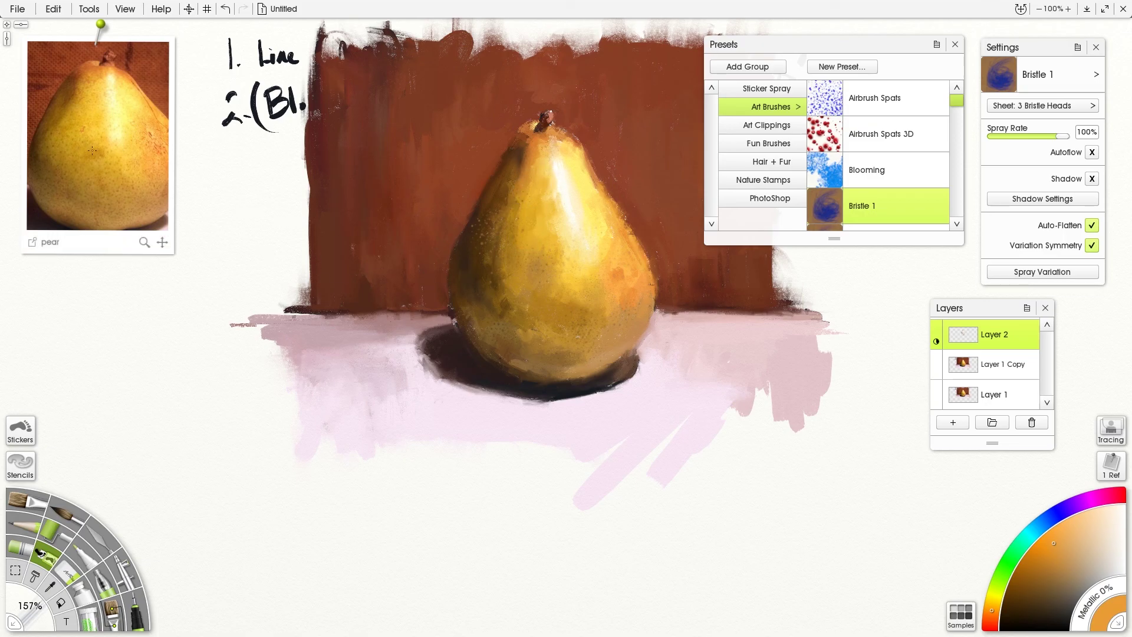
click(136, 165)
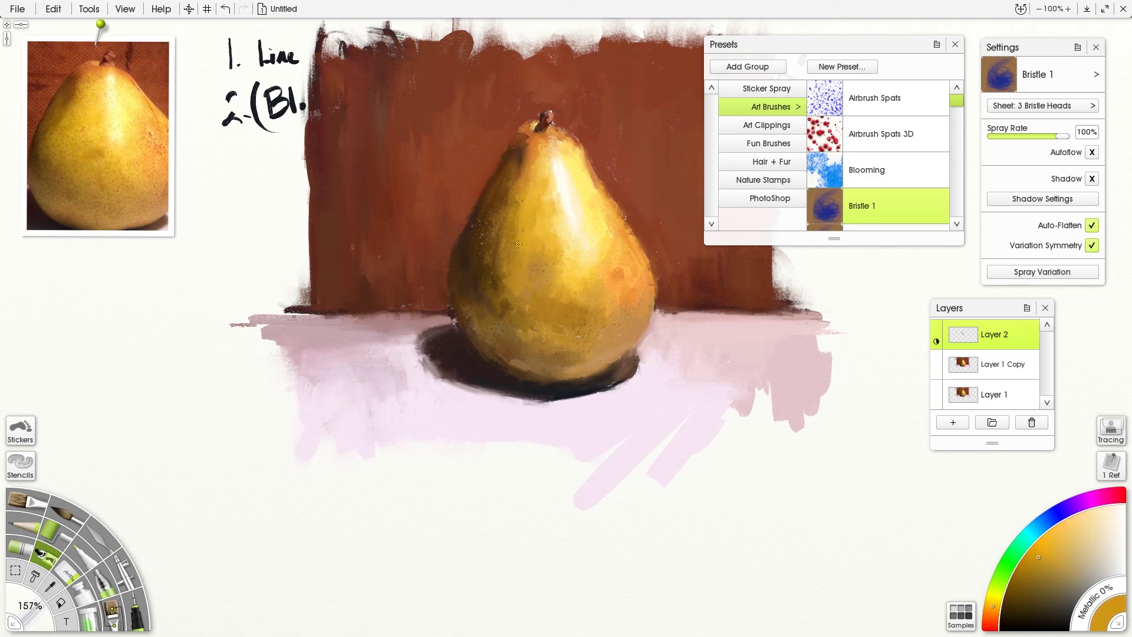
click(73, 193)
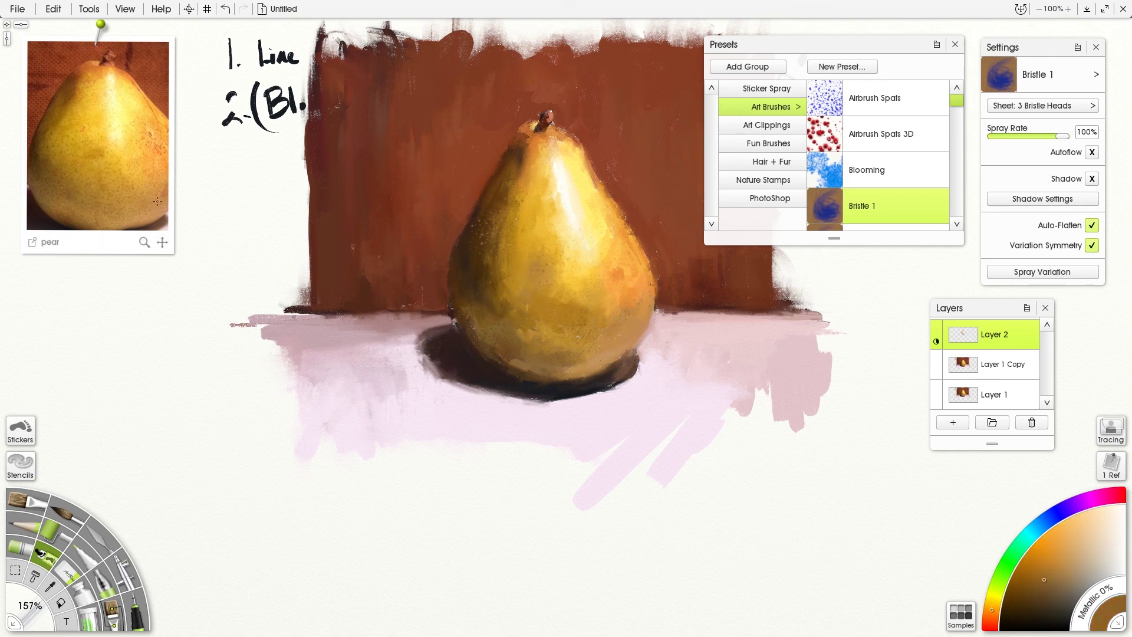
click(95, 177)
drag(578, 337, 564, 333)
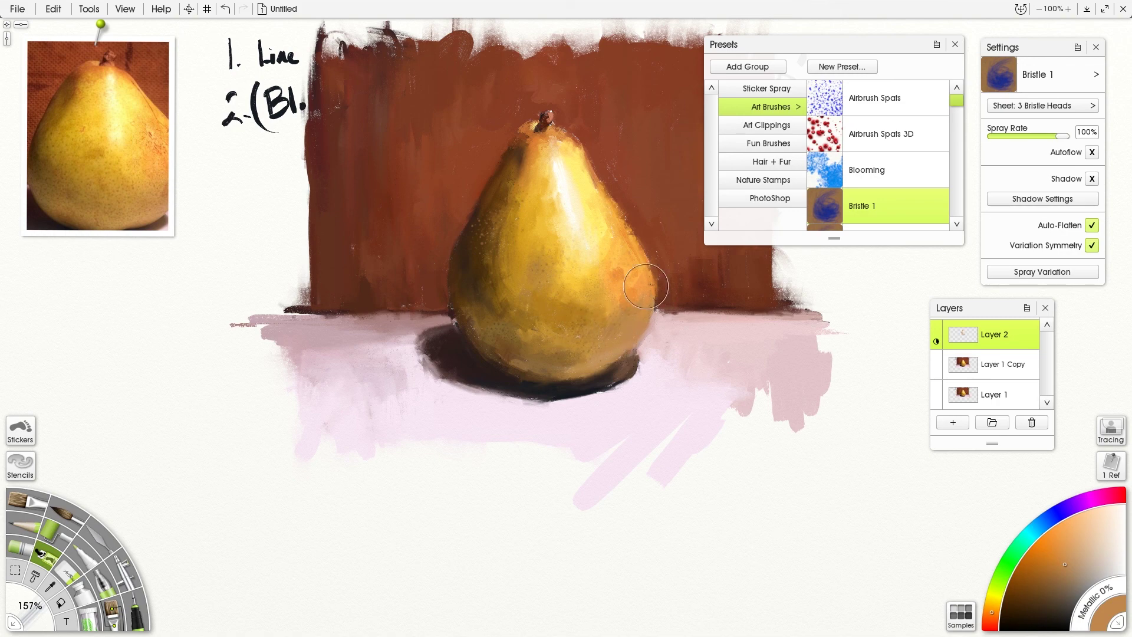
- Spray specks around the pear's base and shaded lower edge using browns from the reference, near-black from the cast shadow and pale pink from the tablecloth
click(36, 163)
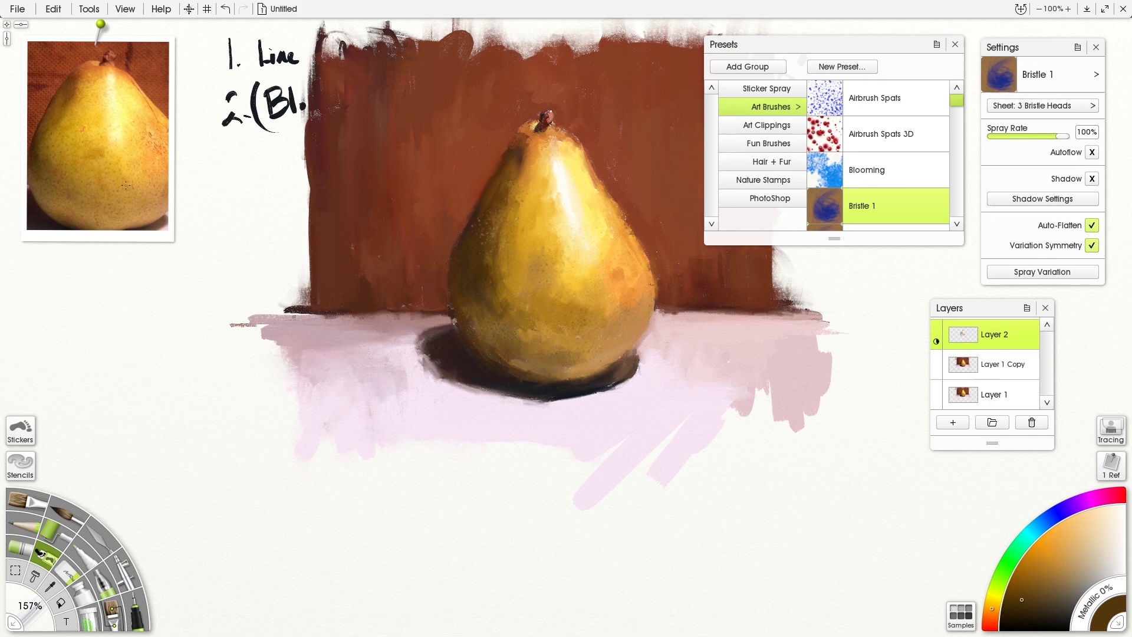
click(88, 177)
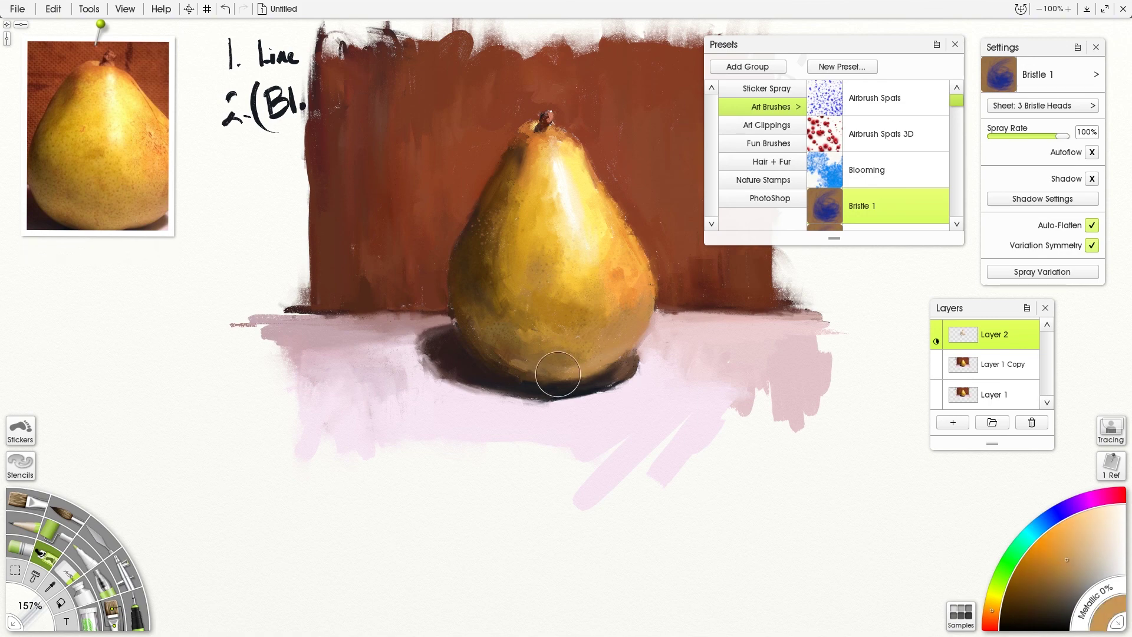
mouse_move(91, 214)
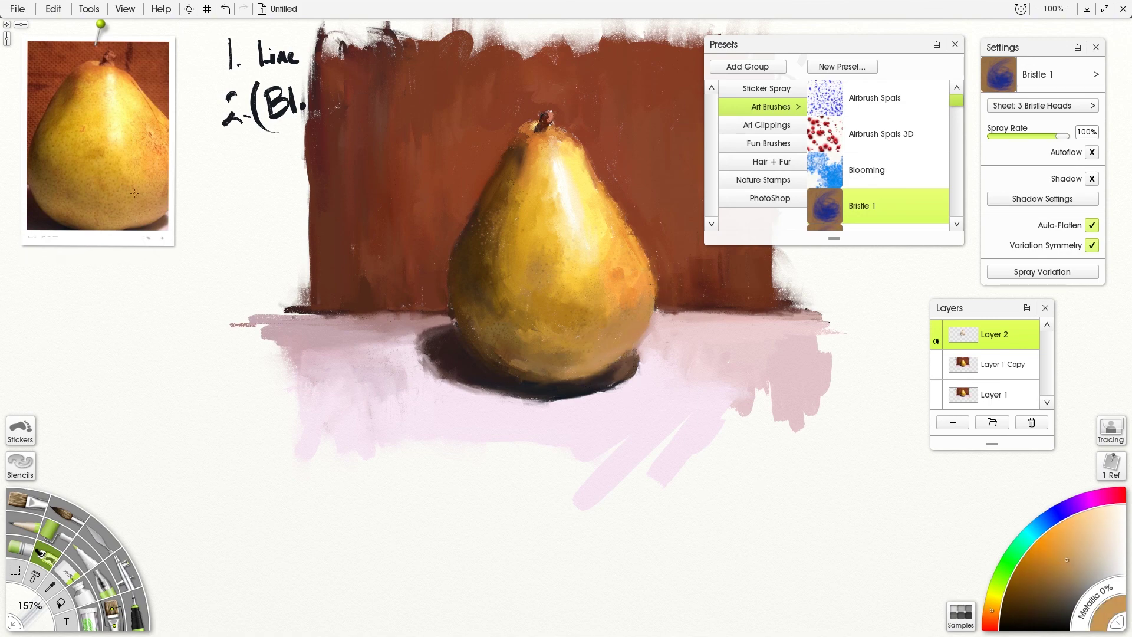
click(66, 221)
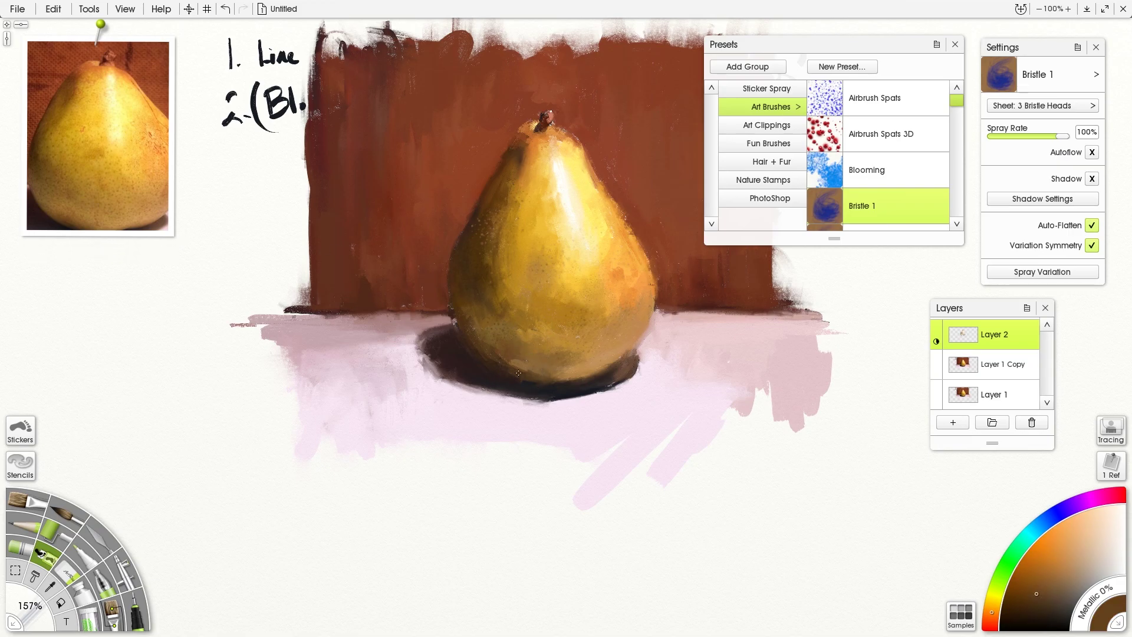
alt+click(477, 366)
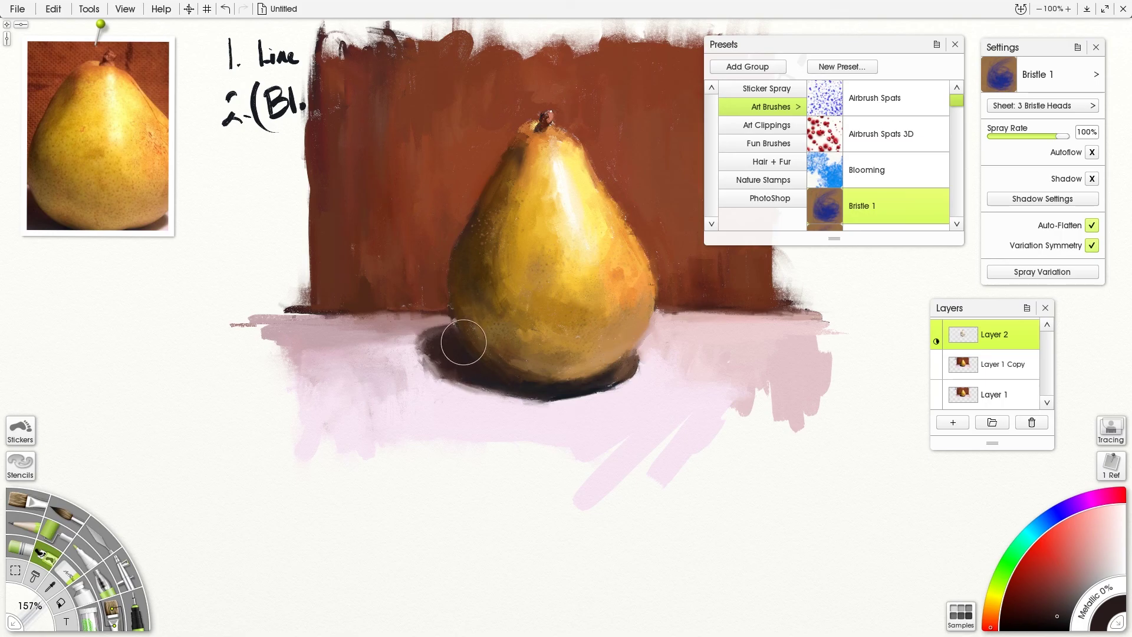
alt+click(428, 322)
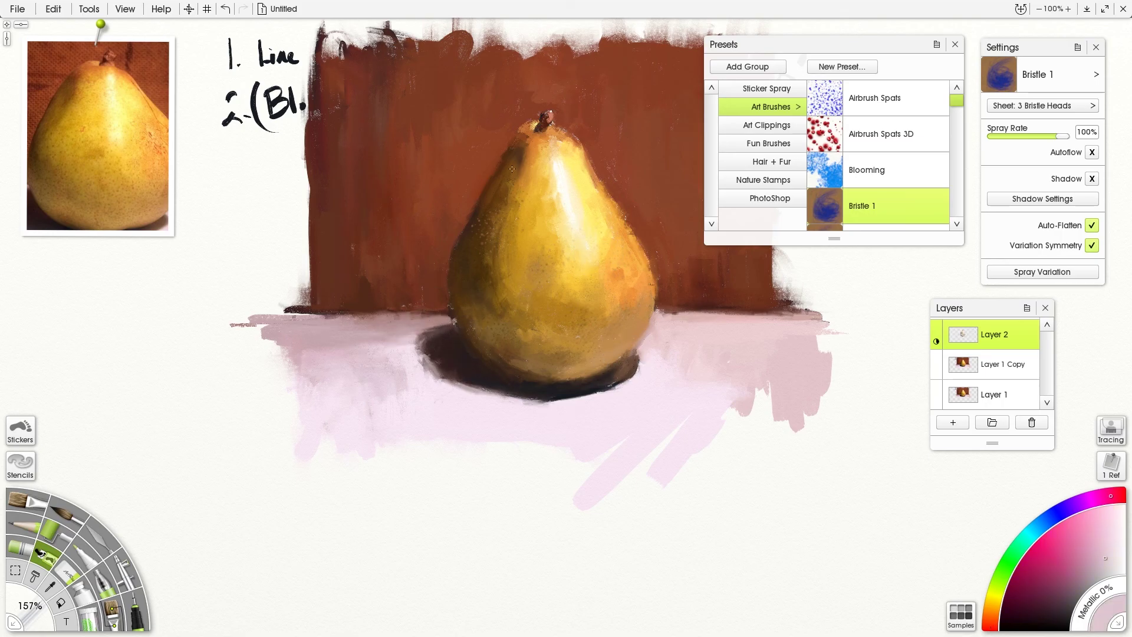
- Sample browns from the pear's shaded neck and edge and yellows from its highlight, spraying specks over the neck and body
alt+click(522, 156)
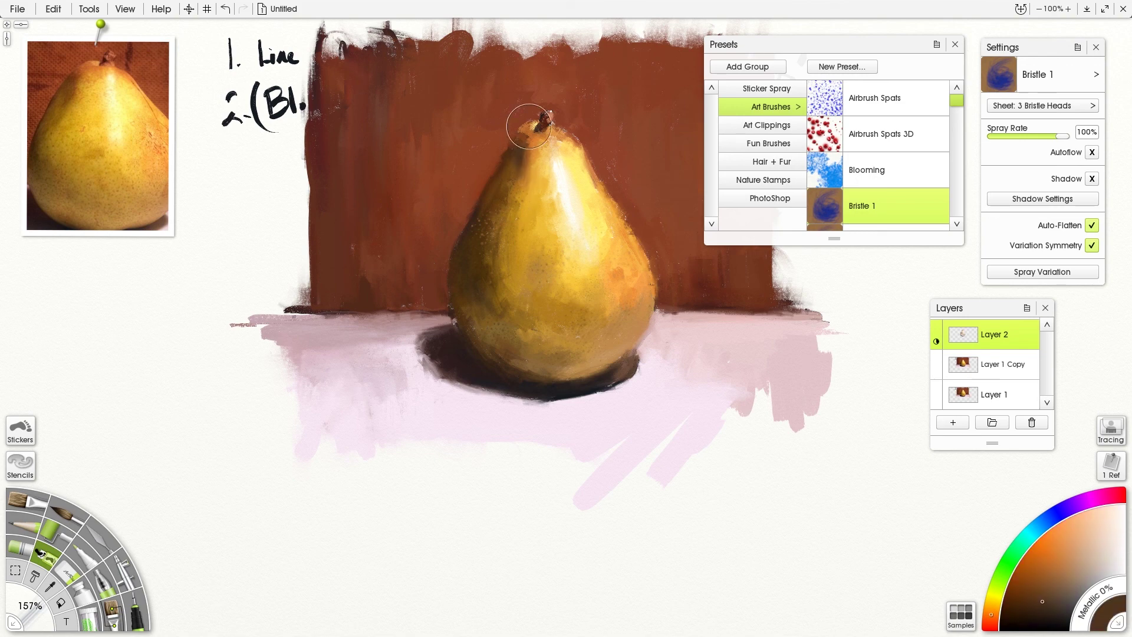
alt+click(482, 211)
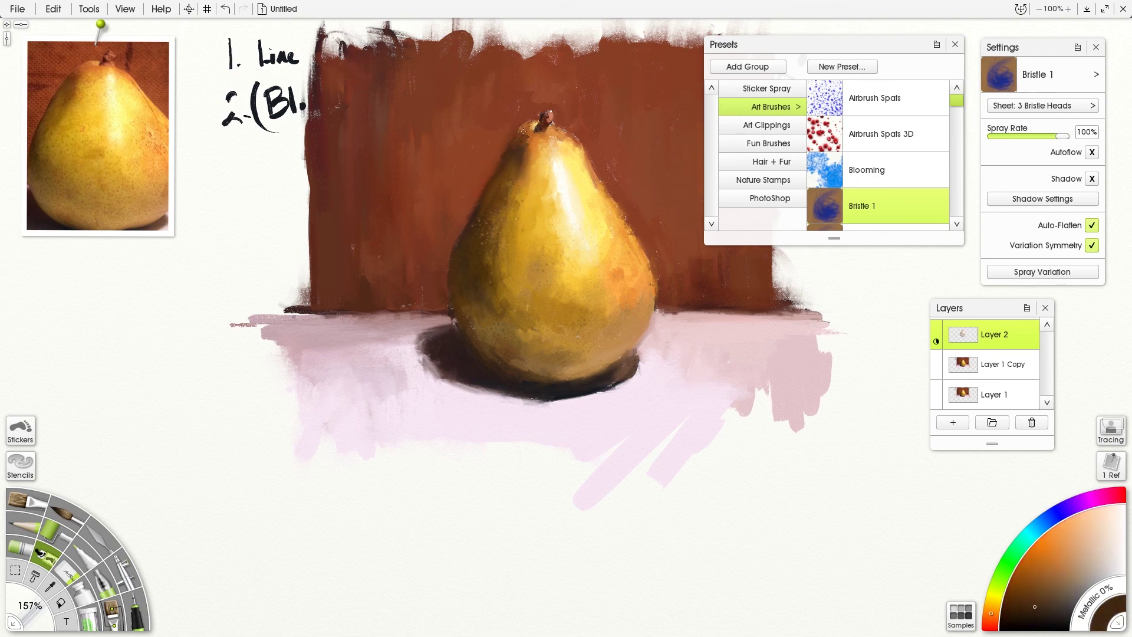
alt+click(510, 148)
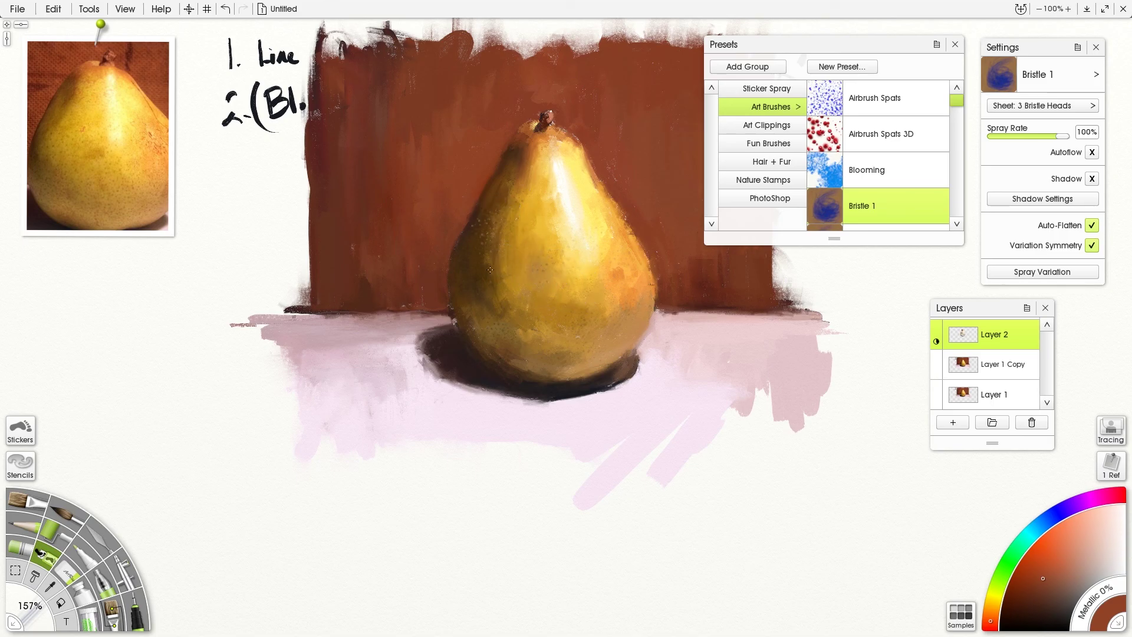
alt+click(546, 223)
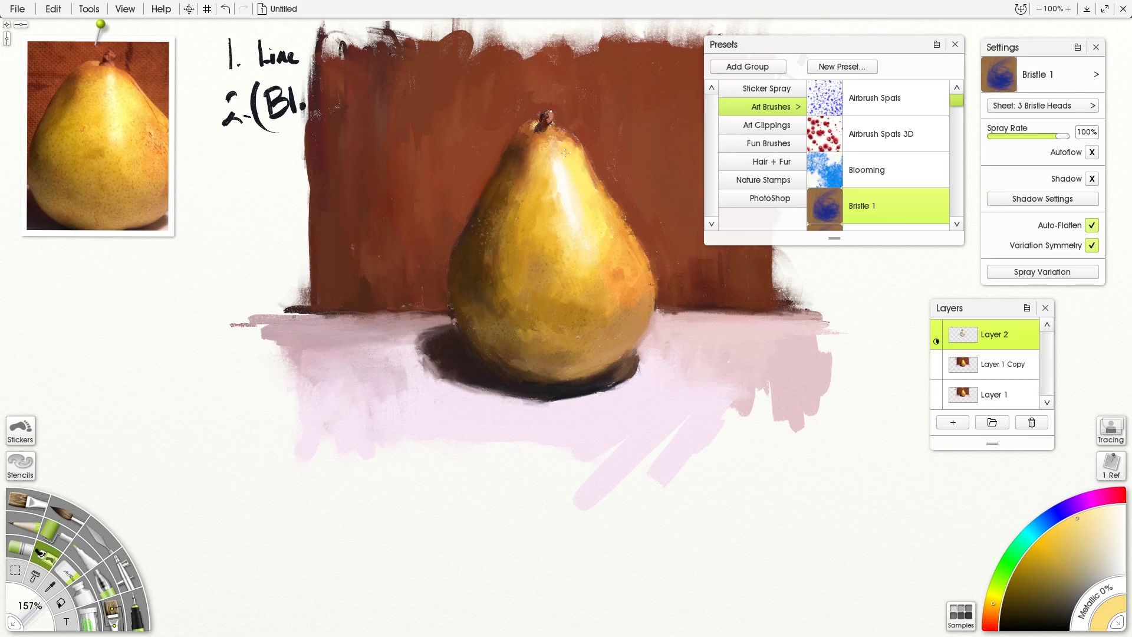
alt+click(557, 157)
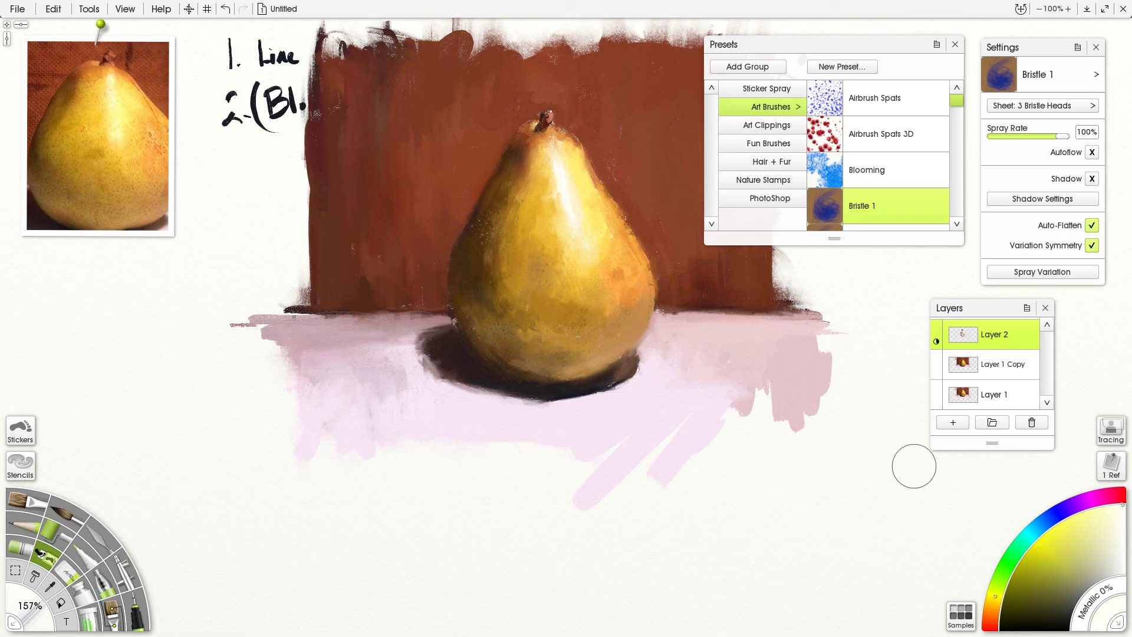
- Close the sticker spray presets, switch through the palette knife and airbrush, and return to the Sticker Spray
click(955, 46)
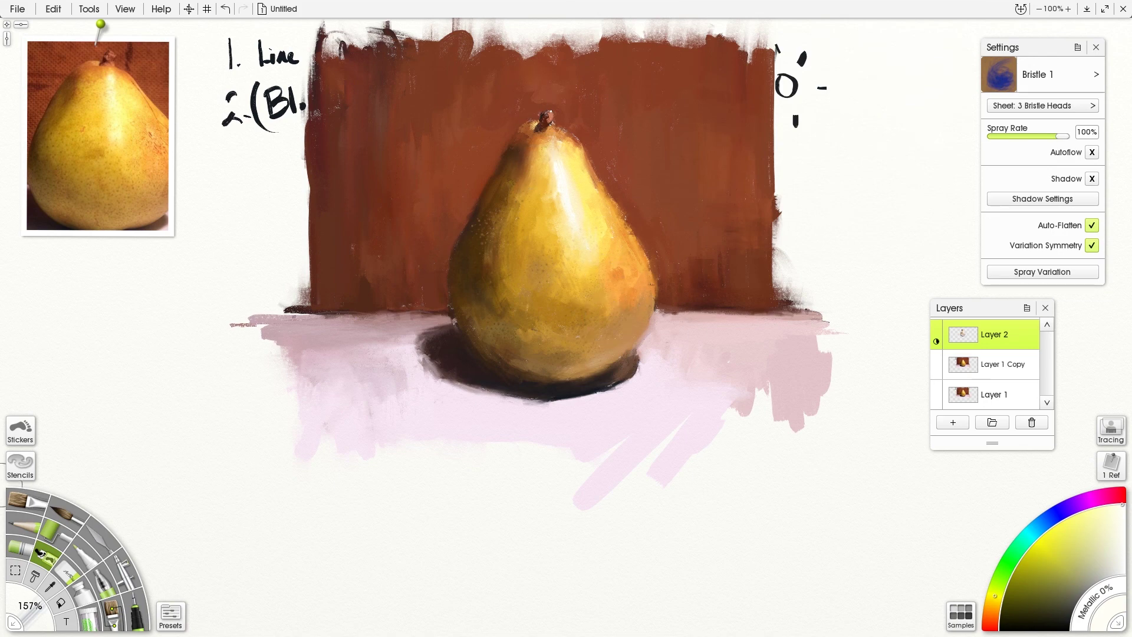
click(28, 508)
click(93, 549)
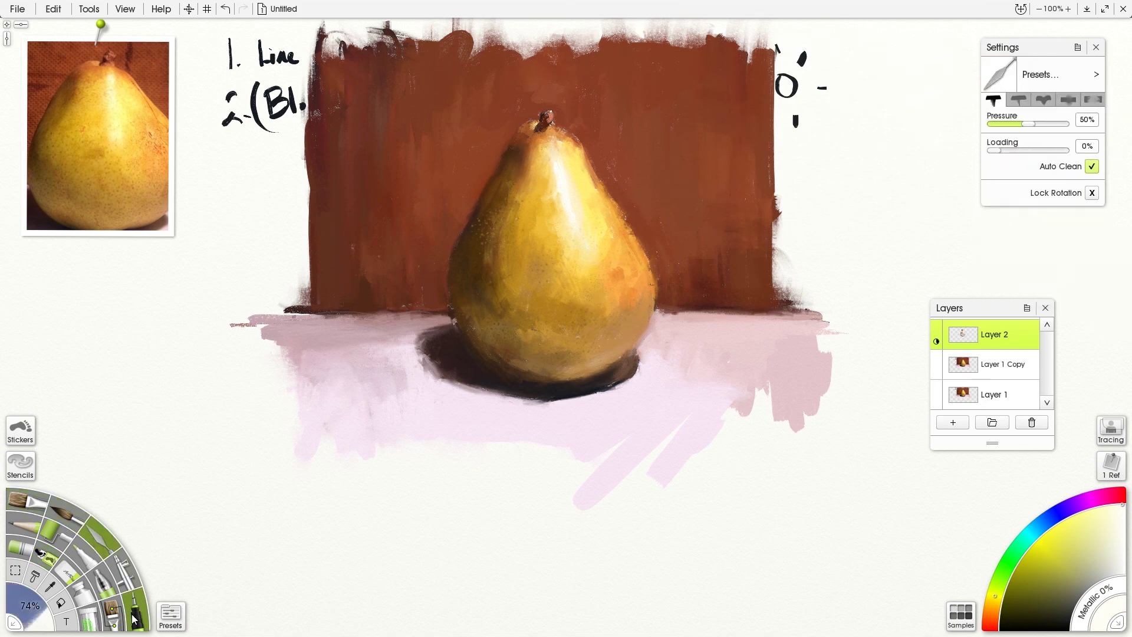
click(130, 580)
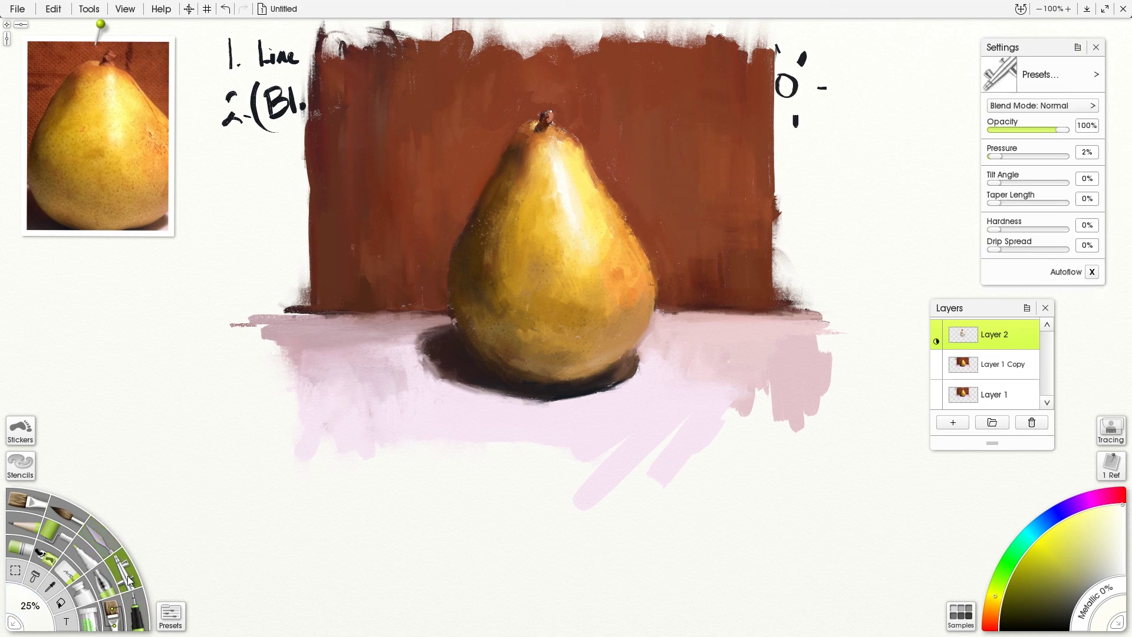
click(53, 563)
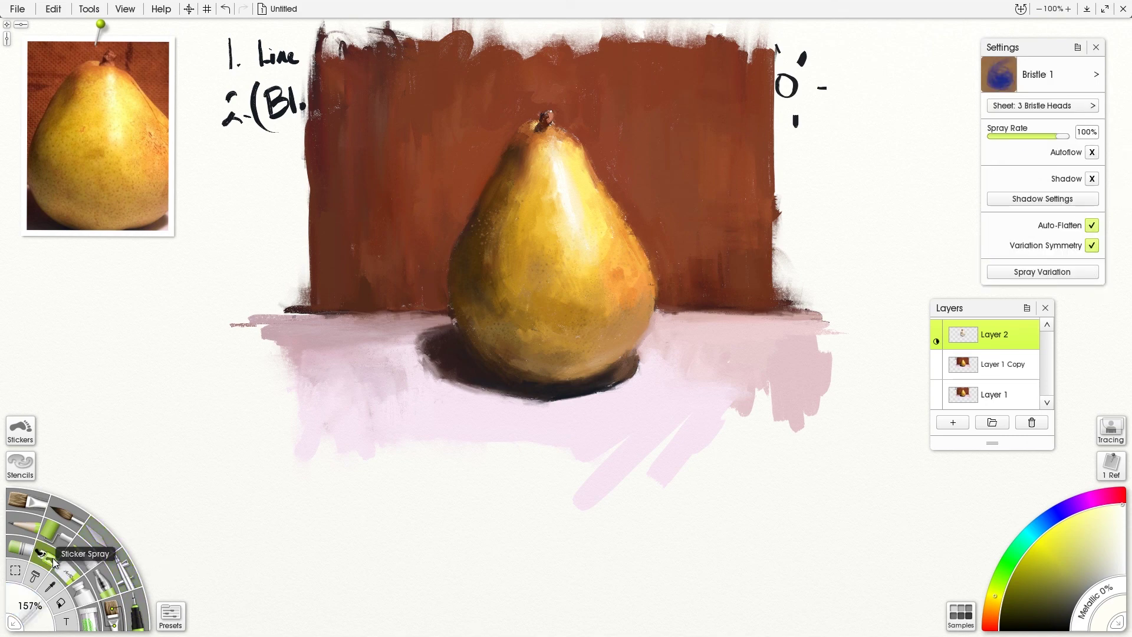